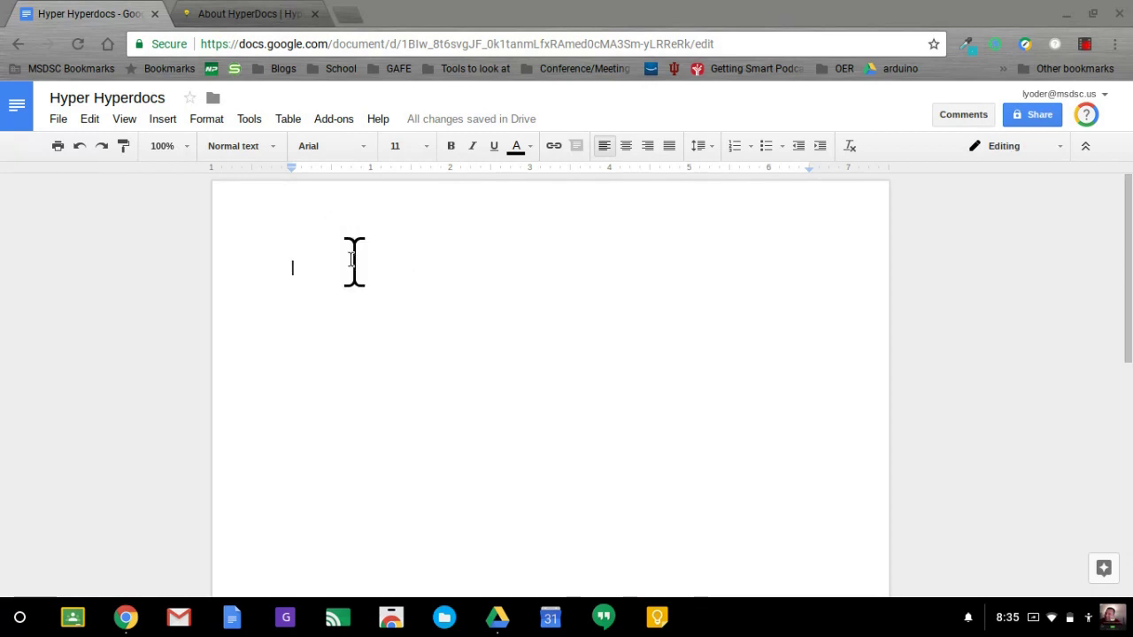
Insert a 1 x 2 table, one column and two rows, at the top of the Hyper Hyperdocs page.
click(288, 124)
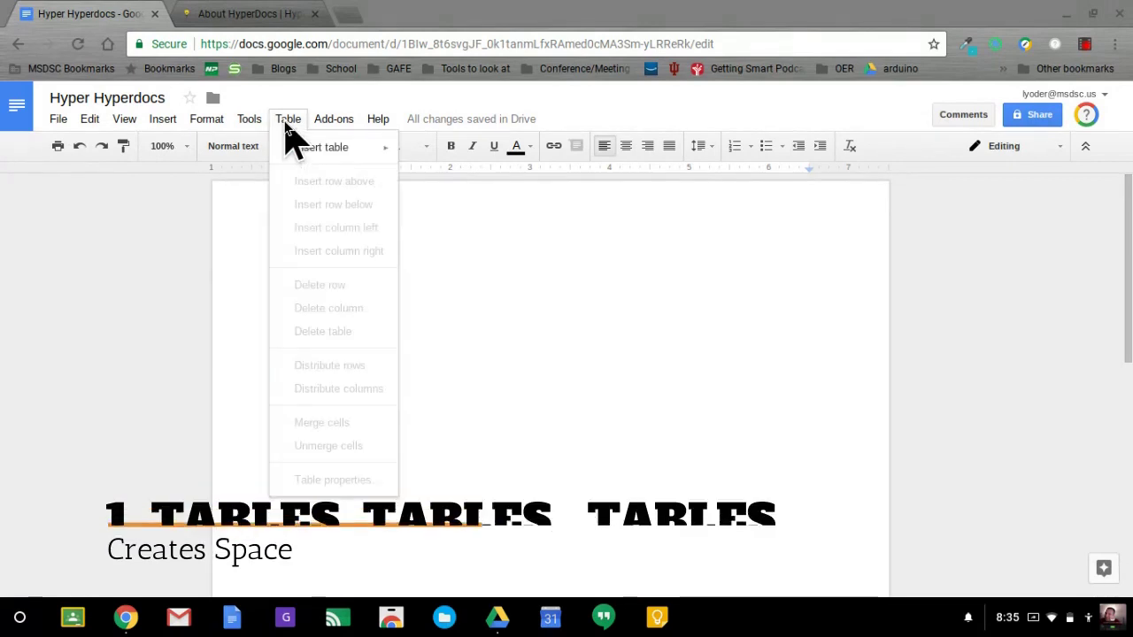
mouse_move(301, 149)
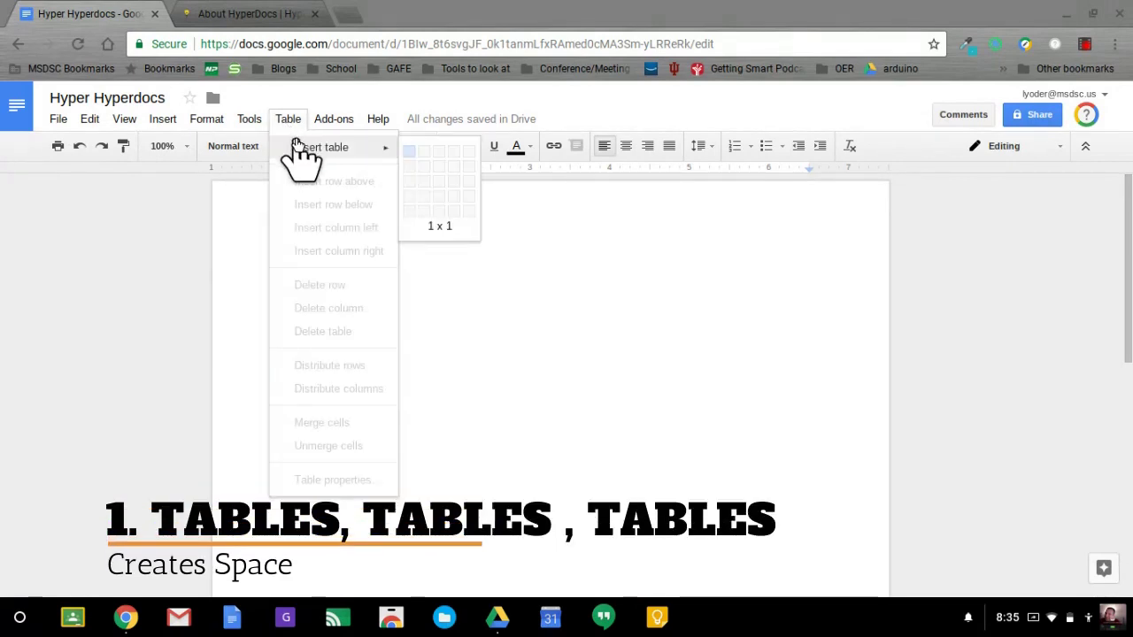
click(413, 177)
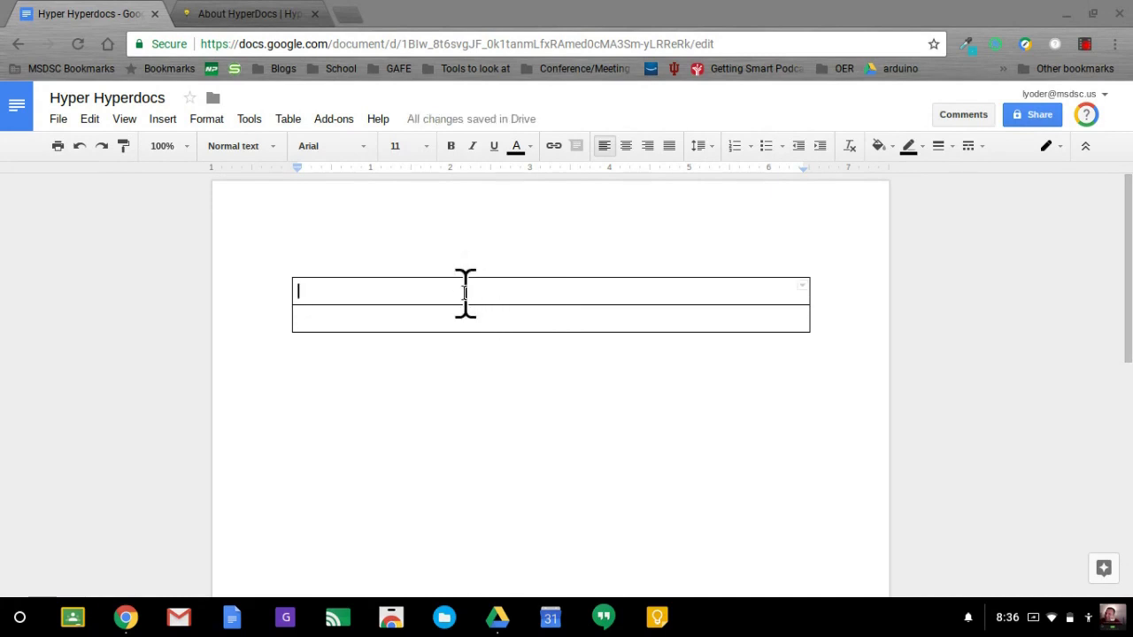
Nest a 2 x 5 table headed Name and Response in the lower cell, narrowing the Name column.
click(292, 121)
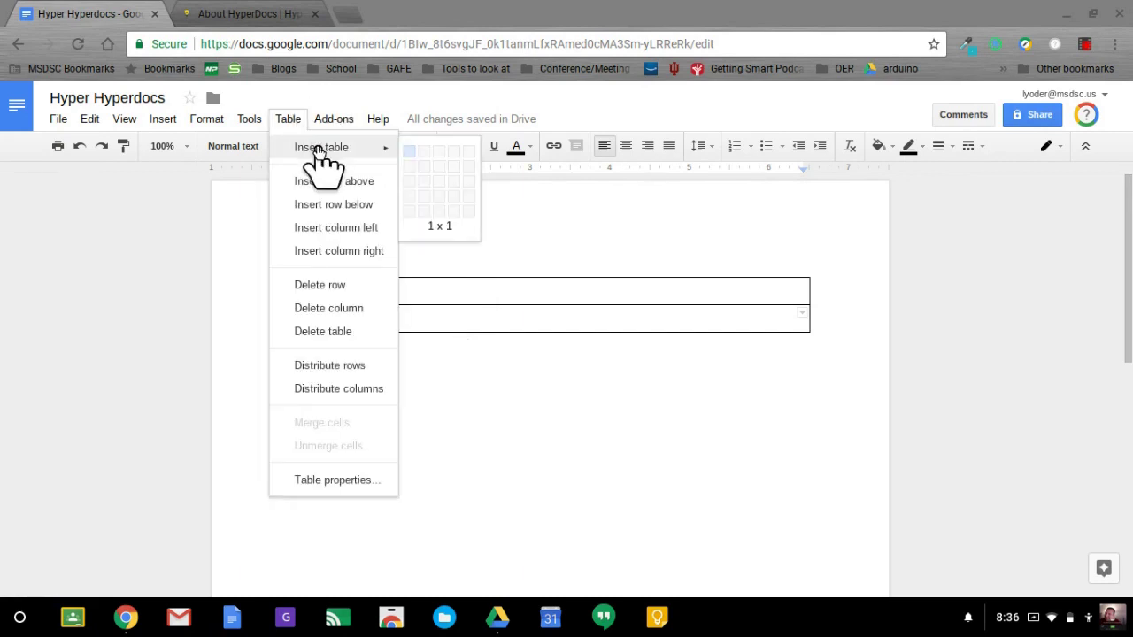
click(428, 224)
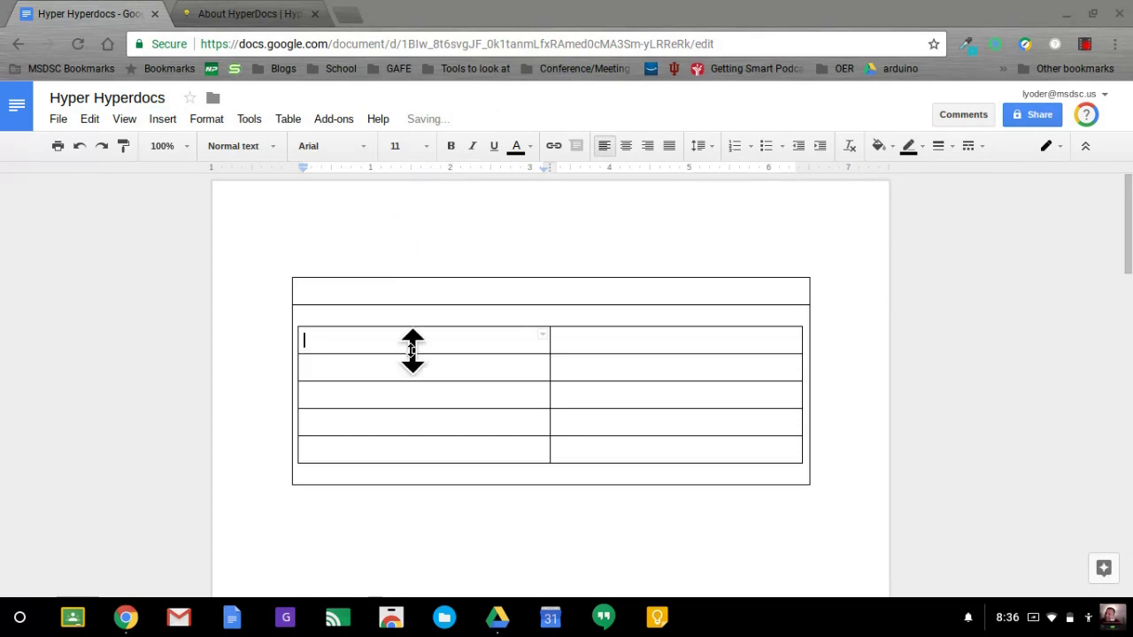
text(Name)
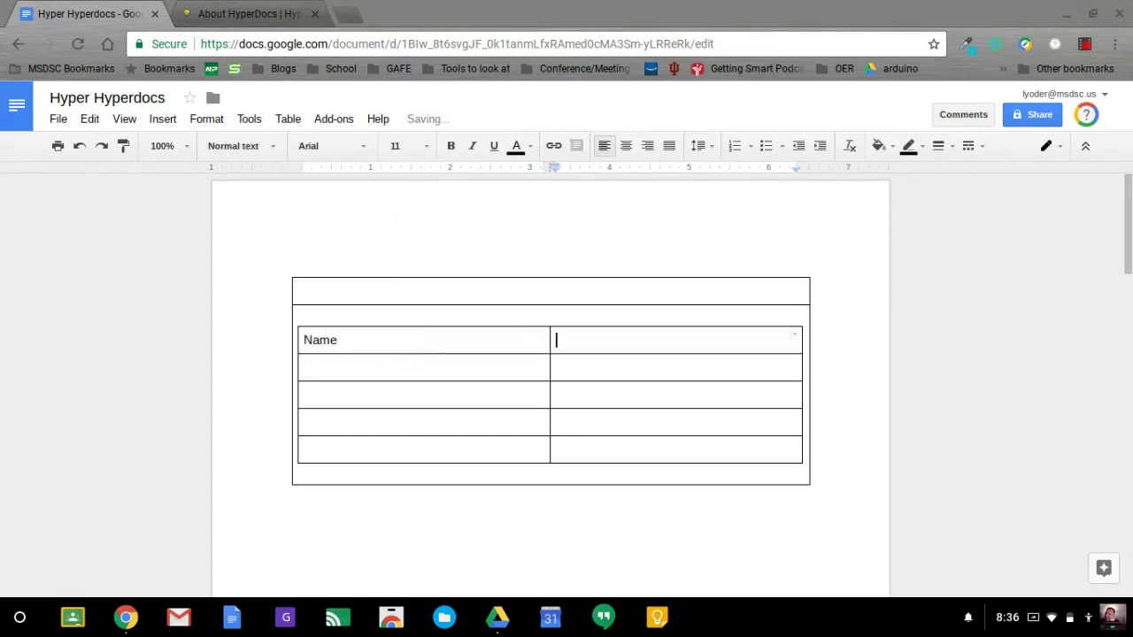
text(Response)
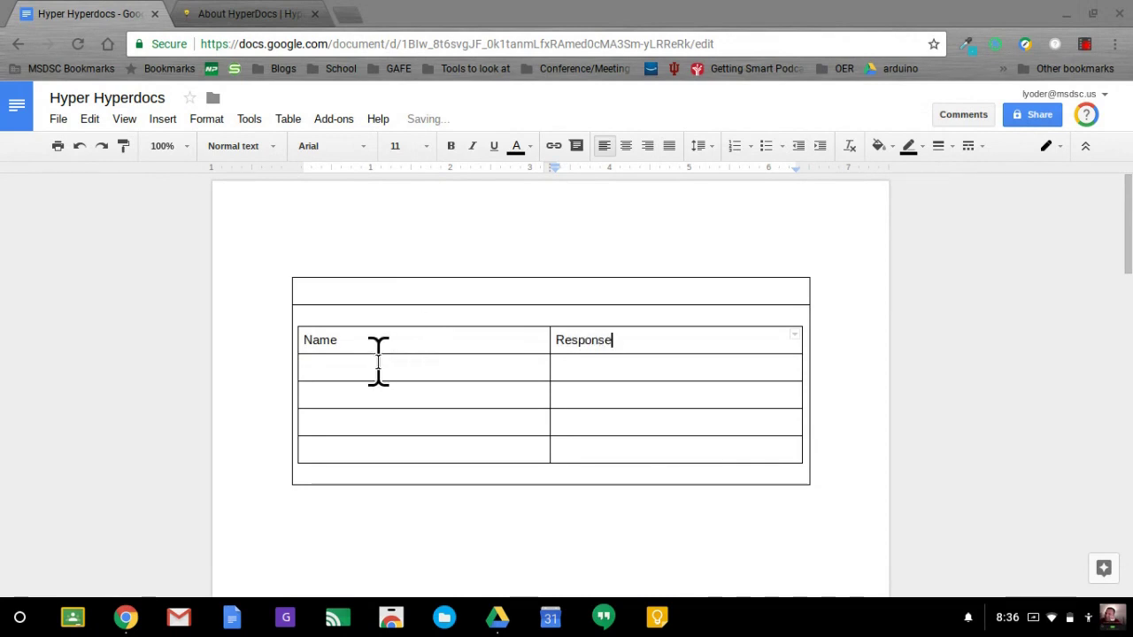
drag(550, 373, 436, 363)
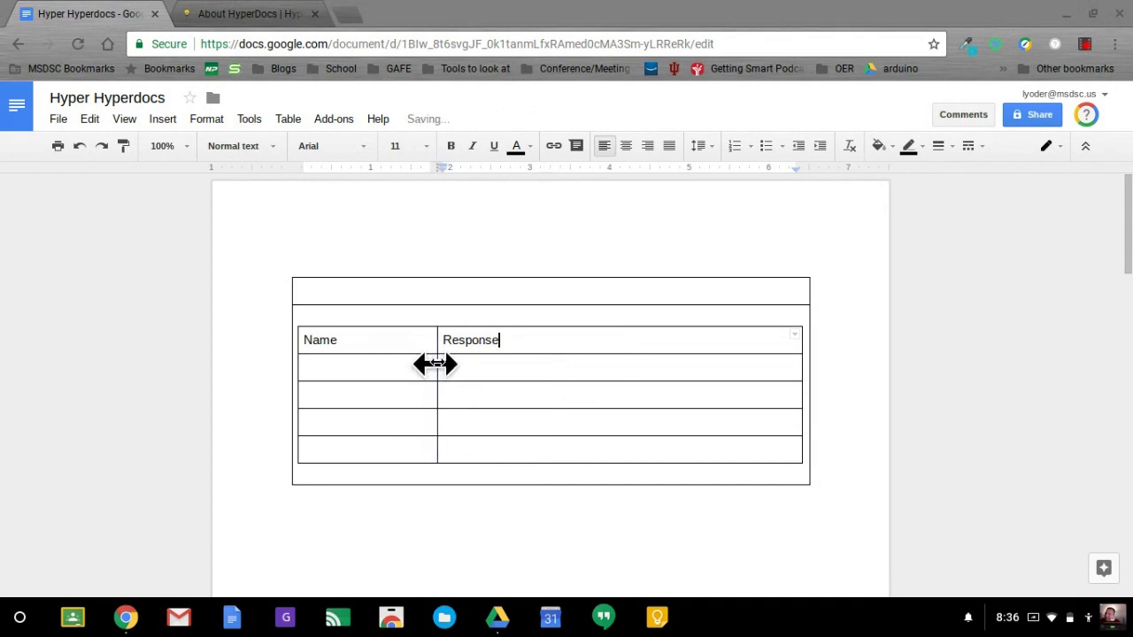
click(390, 316)
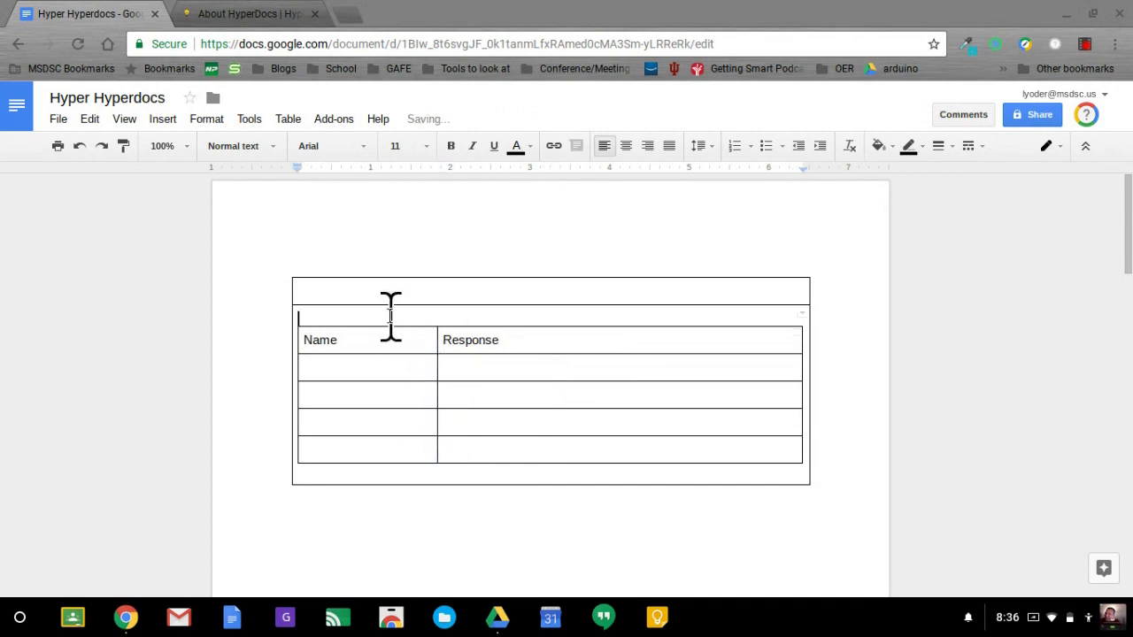
Shade the outer cell light orange, the empty Response cells green and the Name cells red.
click(879, 147)
click(912, 267)
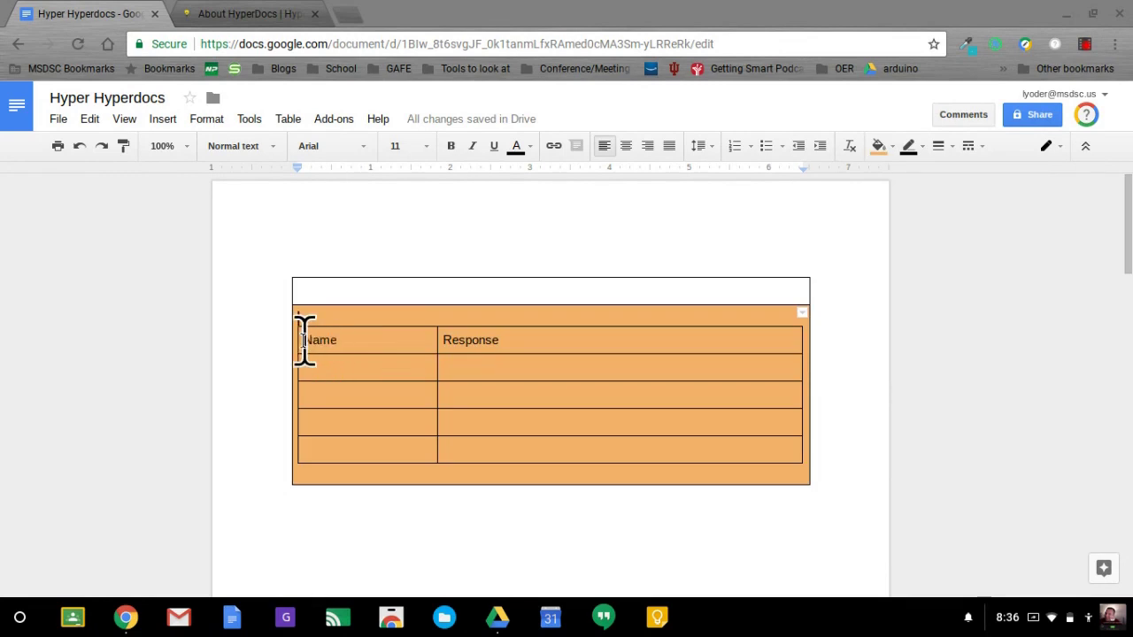
drag(306, 376, 737, 310)
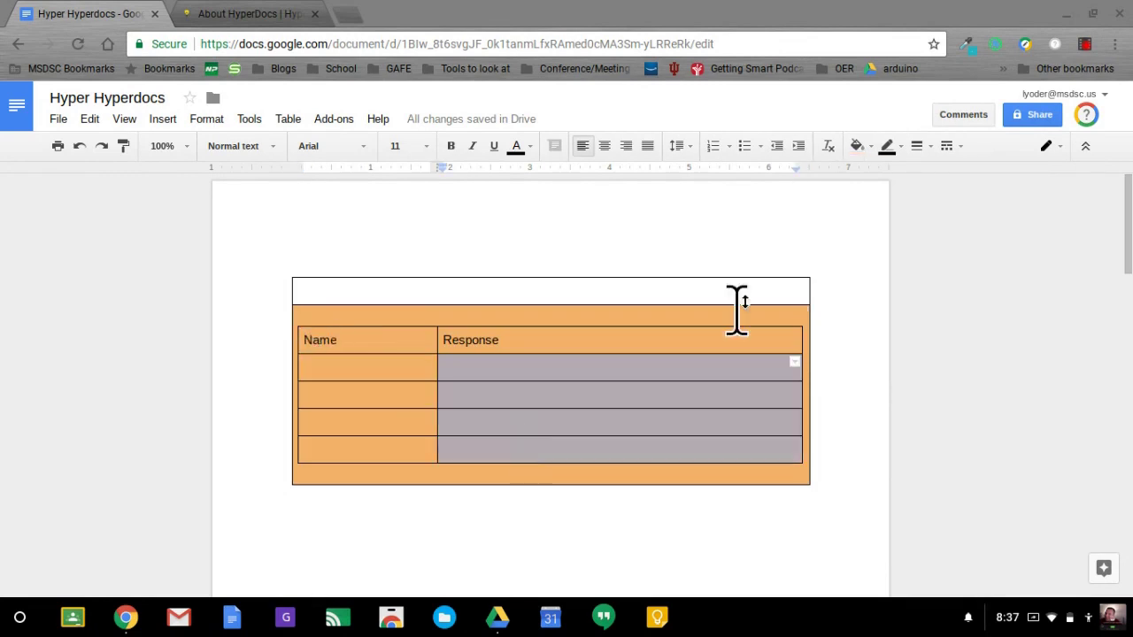
click(860, 149)
click(939, 283)
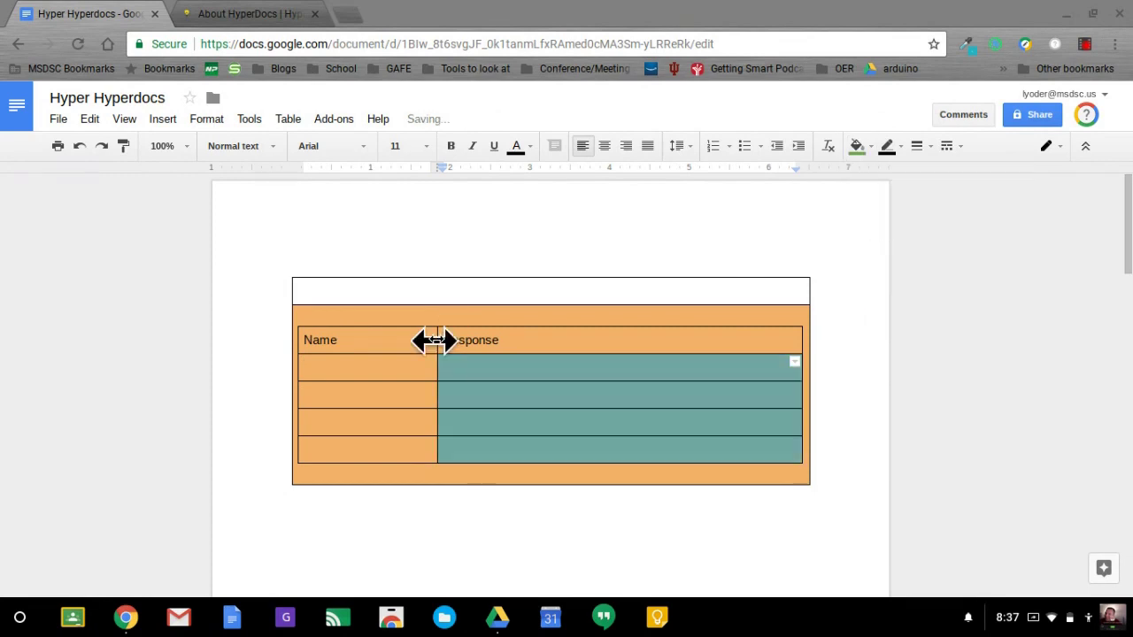
click(390, 370)
drag(390, 370, 397, 442)
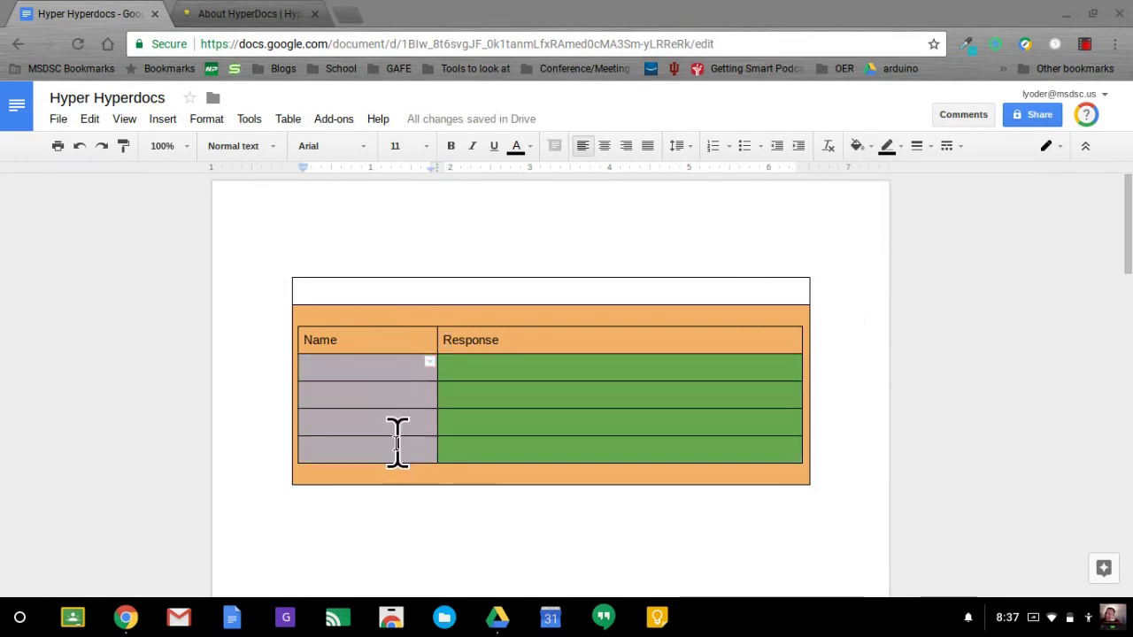
click(856, 146)
click(884, 273)
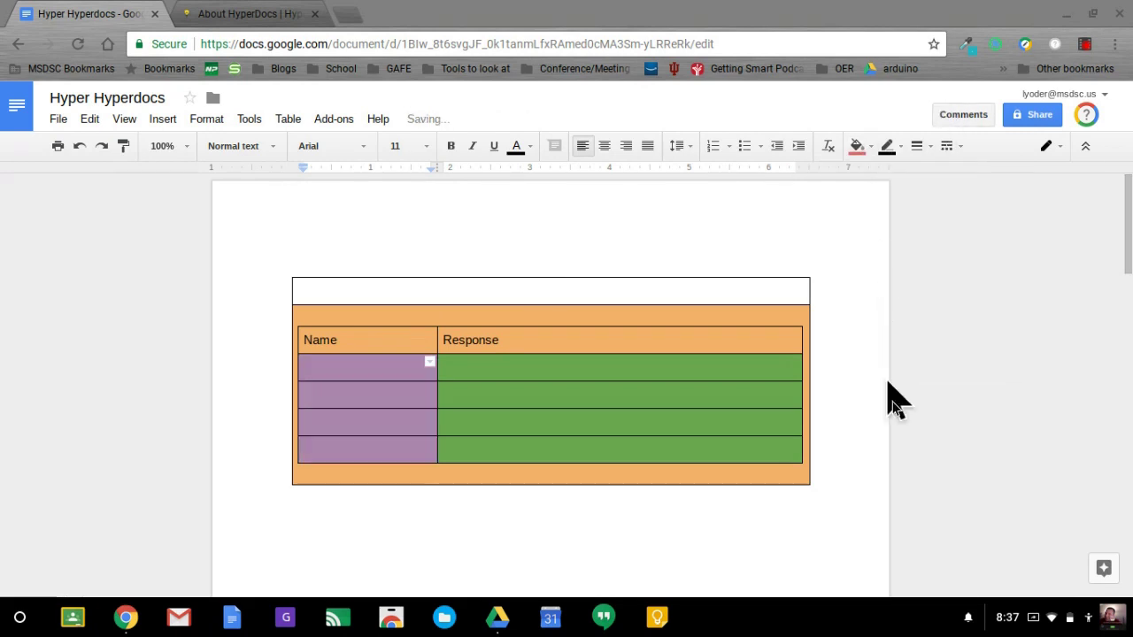
click(896, 453)
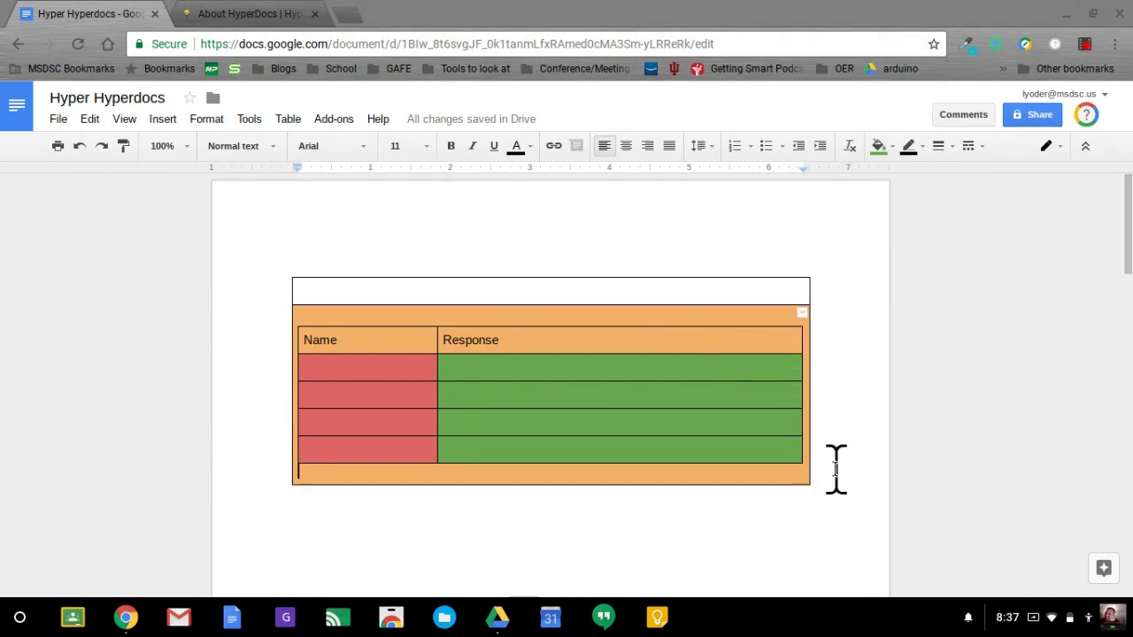
Select the entire table and copy it.
drag(834, 467, 518, 288)
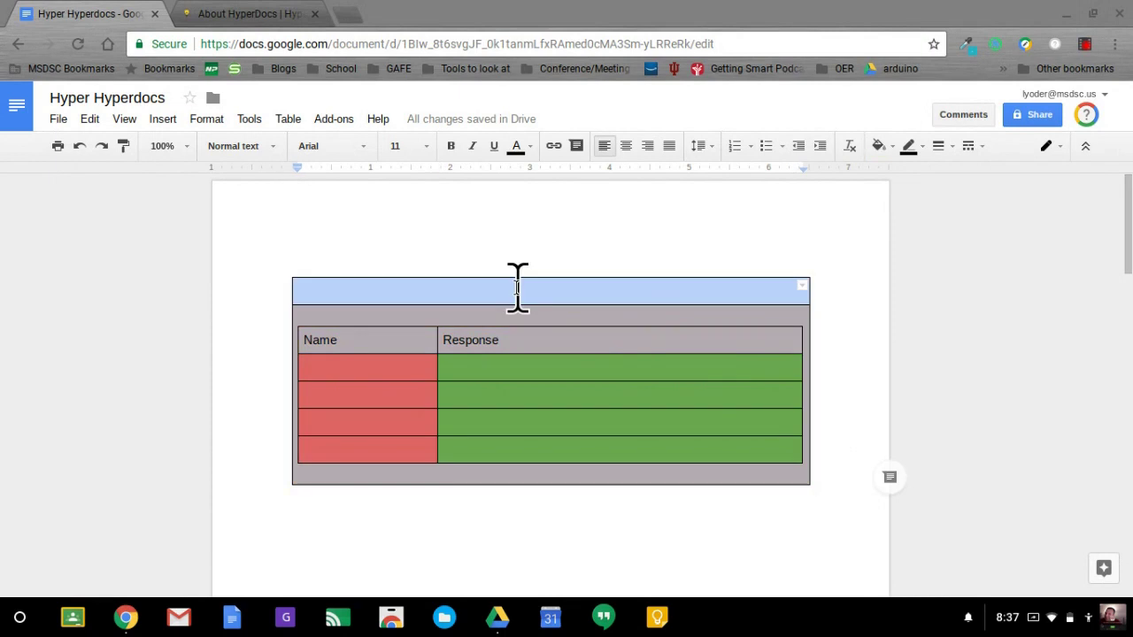
right_click(518, 287)
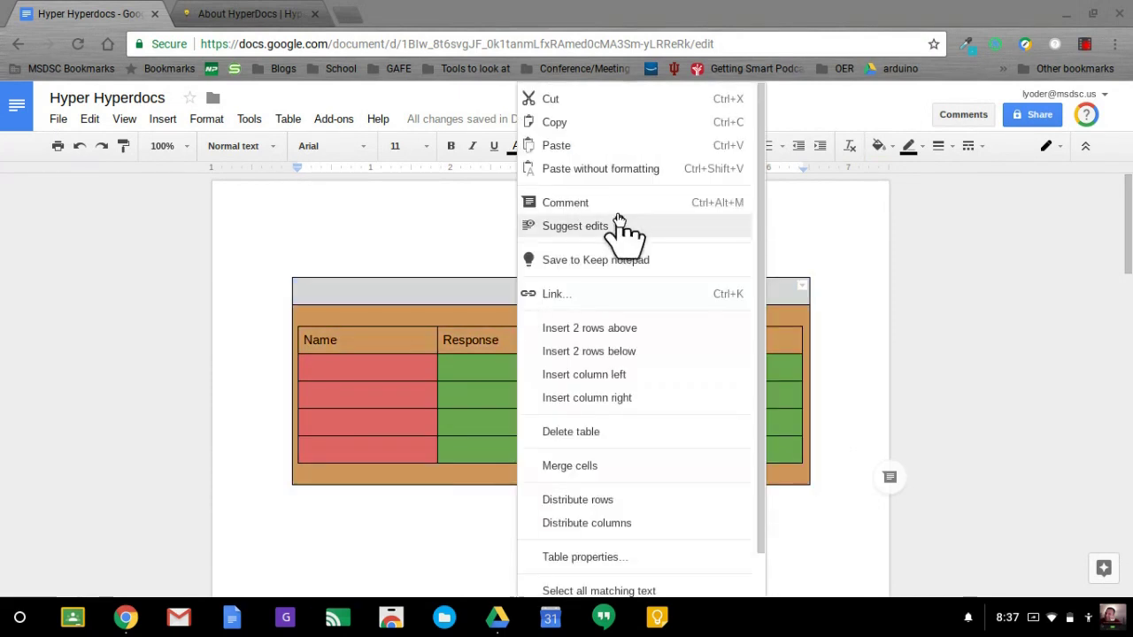
click(582, 123)
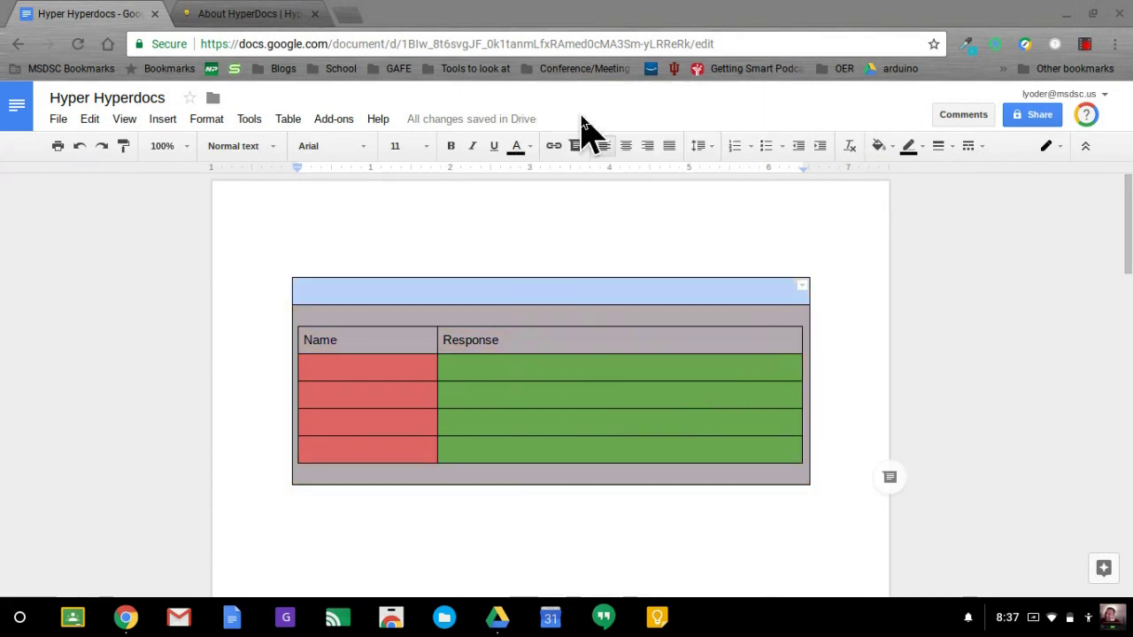
click(513, 516)
Paste a copy of the table below and fill its outer cell light yellow 1.
key(ctrl+v)
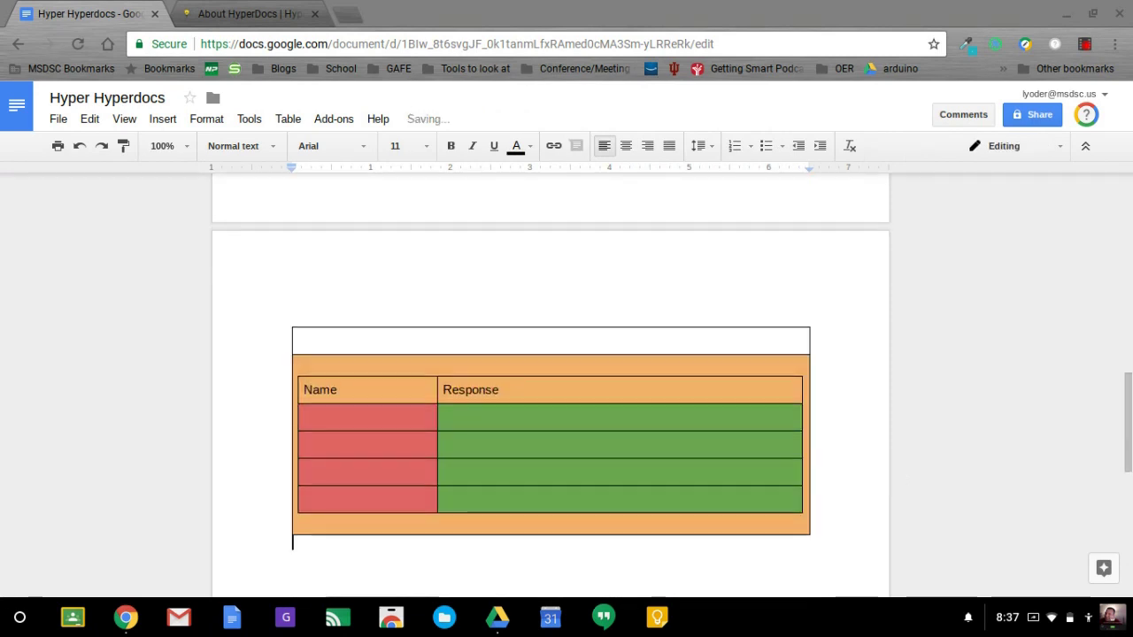
click(673, 362)
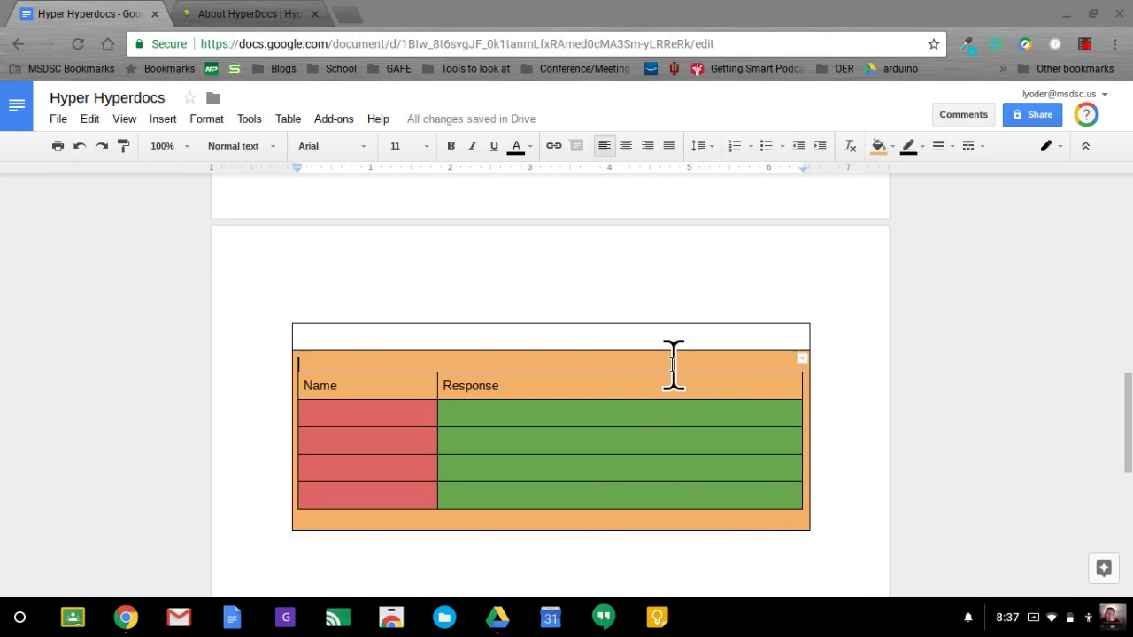
click(888, 147)
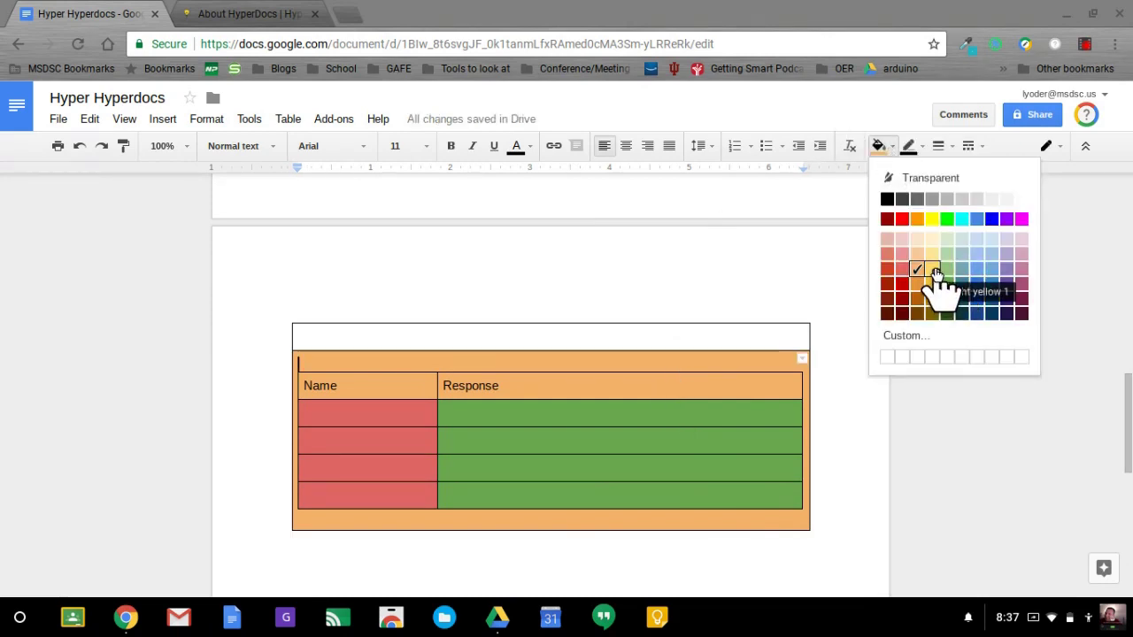
click(935, 270)
Paste a third copy on a new page and fill its outer cell blue.
scroll(866, 381, down, 5)
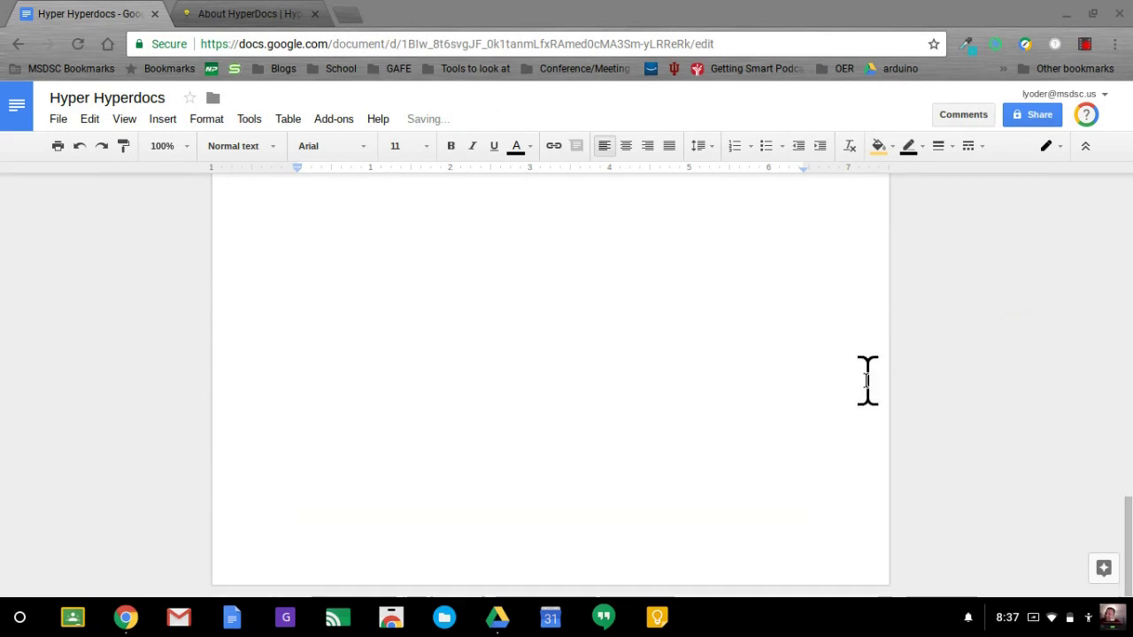
click(778, 399)
key(Return)
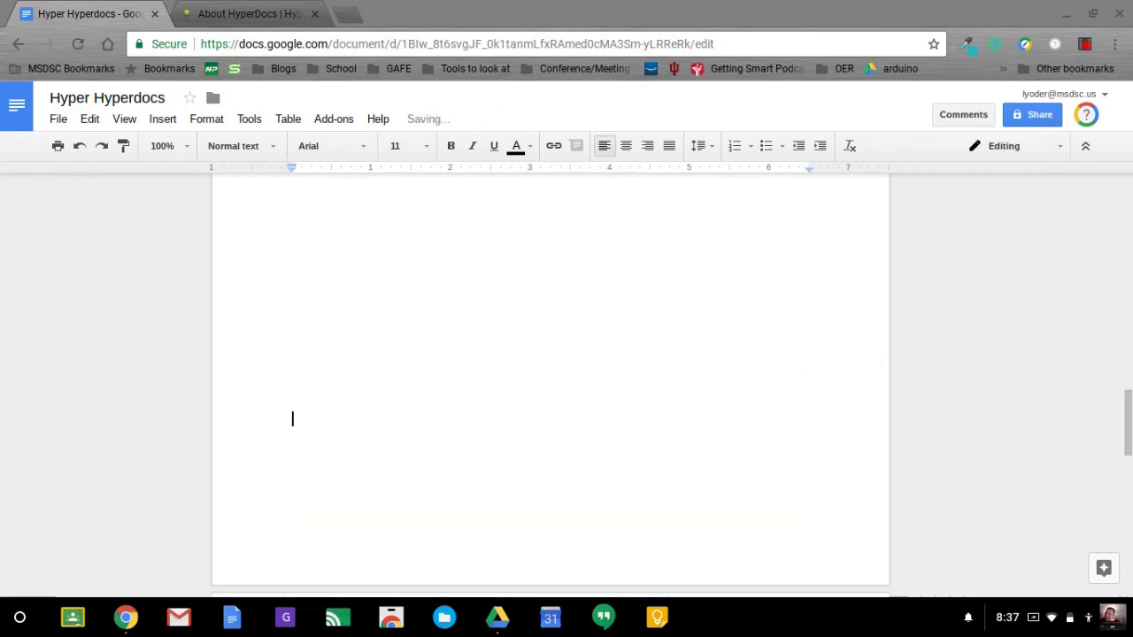
key(Return)
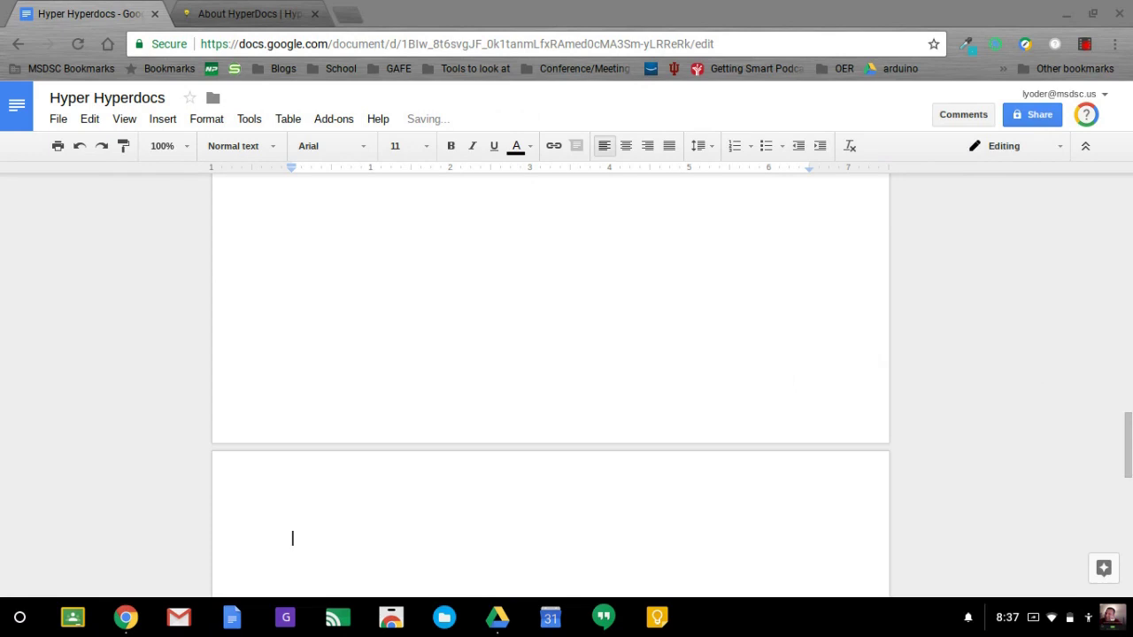
key(ctrl+v)
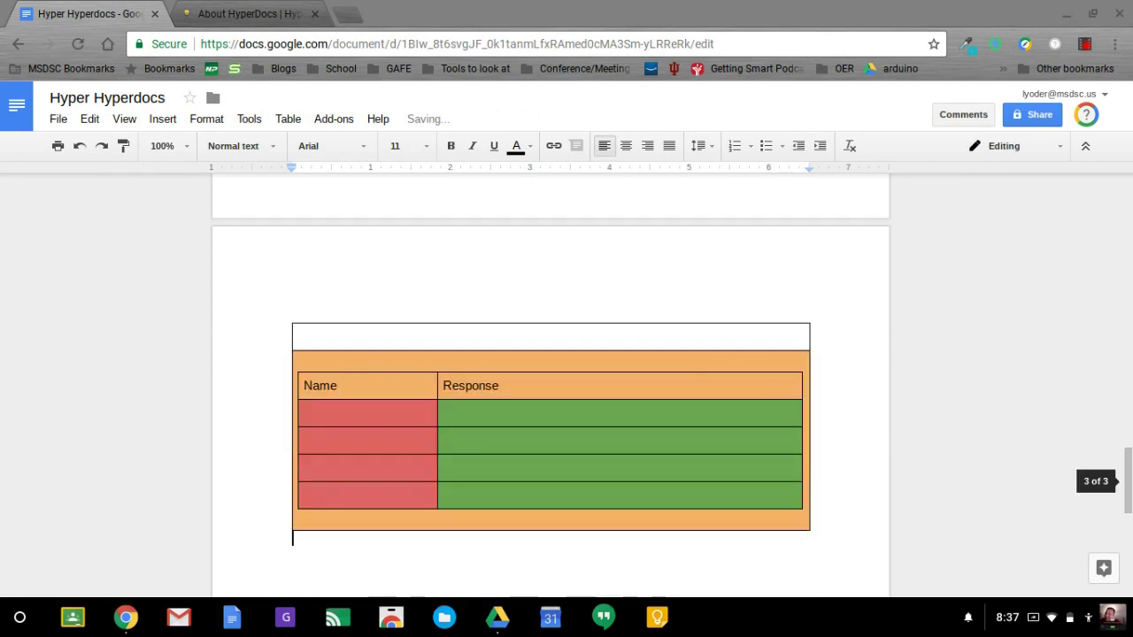
click(611, 362)
click(879, 145)
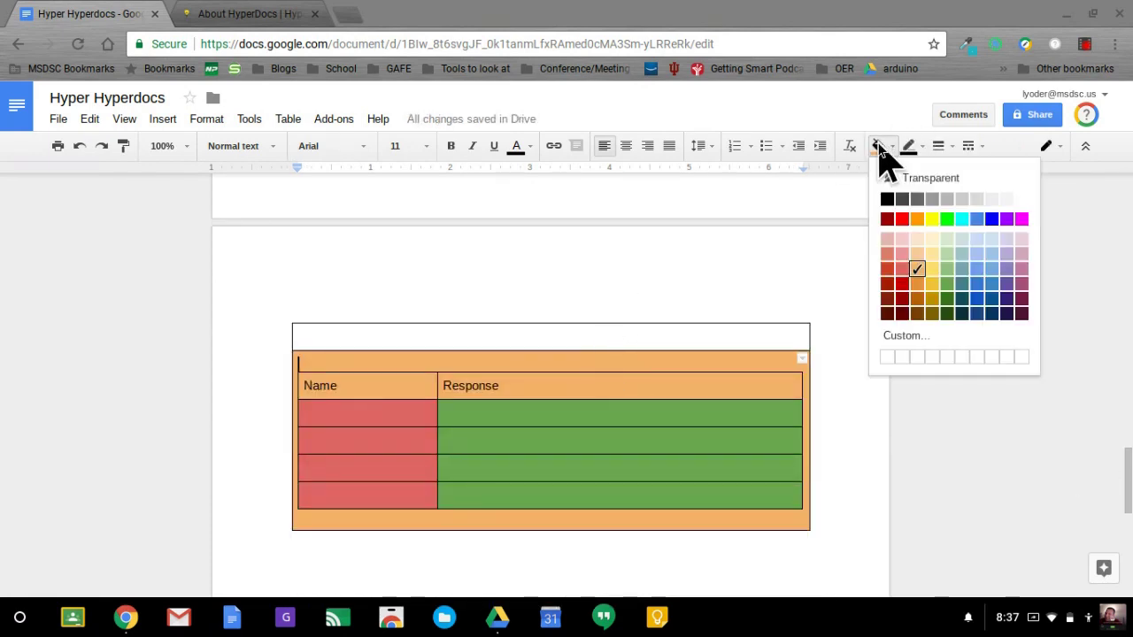
click(978, 281)
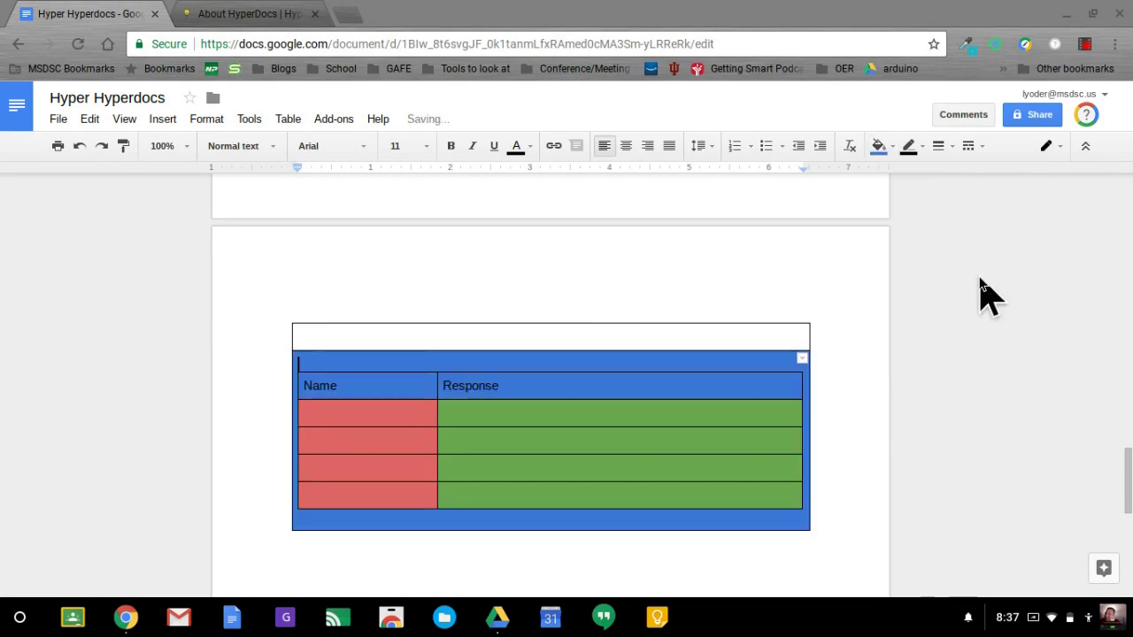
scroll(868, 385, up, 10)
scroll(871, 387, down, 5)
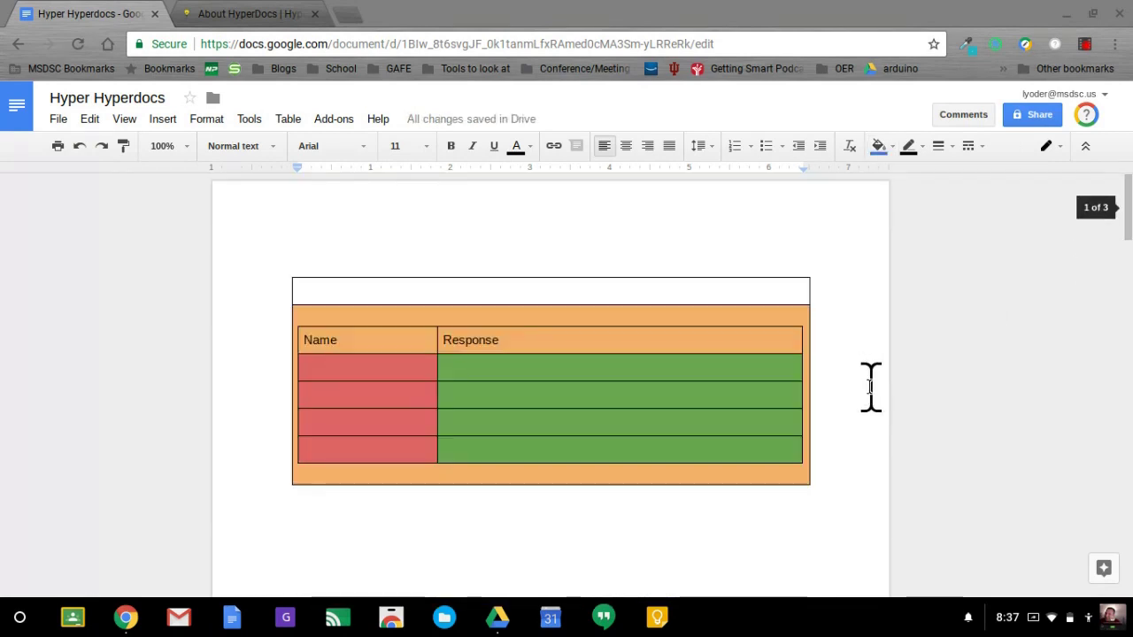
scroll(871, 387, down, 5)
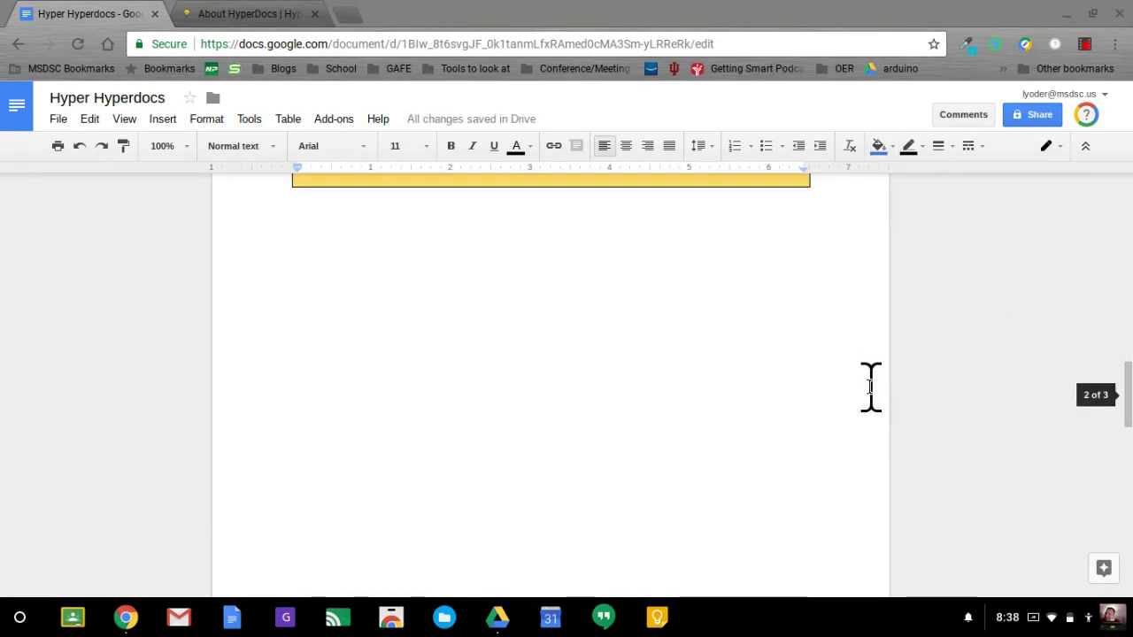
key(ctrl+z)
key(ctrl+z)
key(ctrl+z)
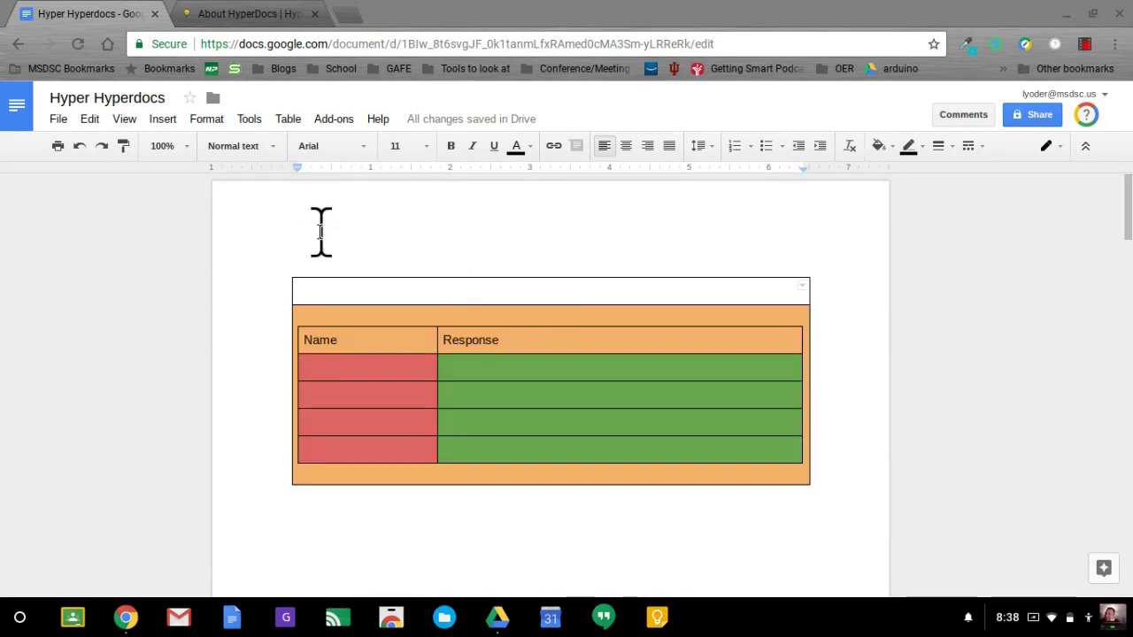
Start a new drawing and look through its Actions and Shape menus.
click(169, 120)
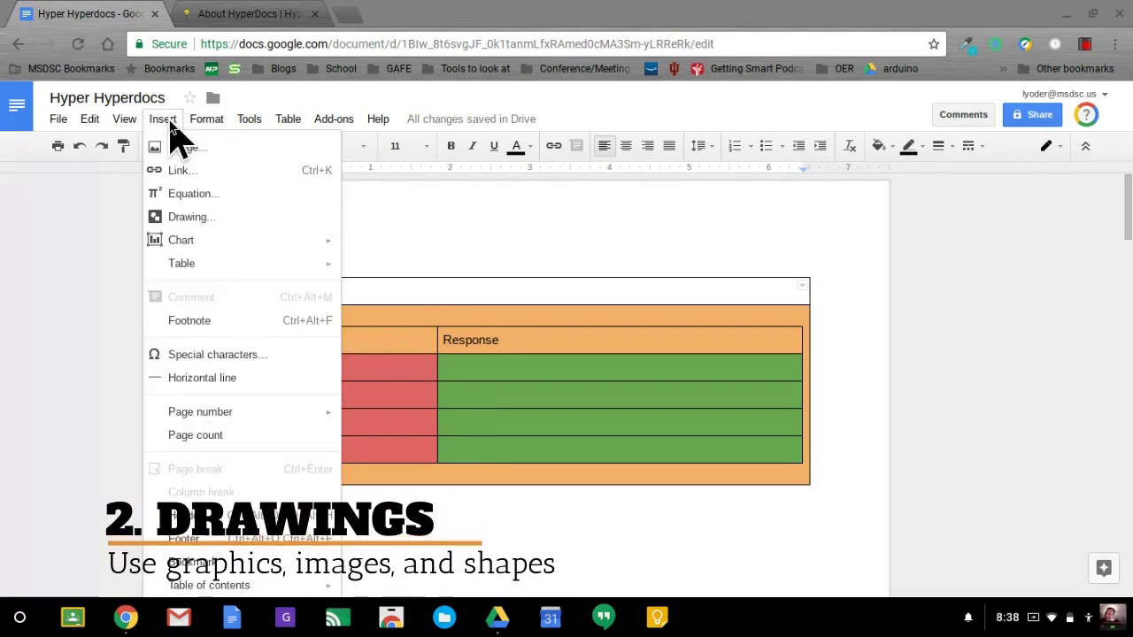
click(193, 217)
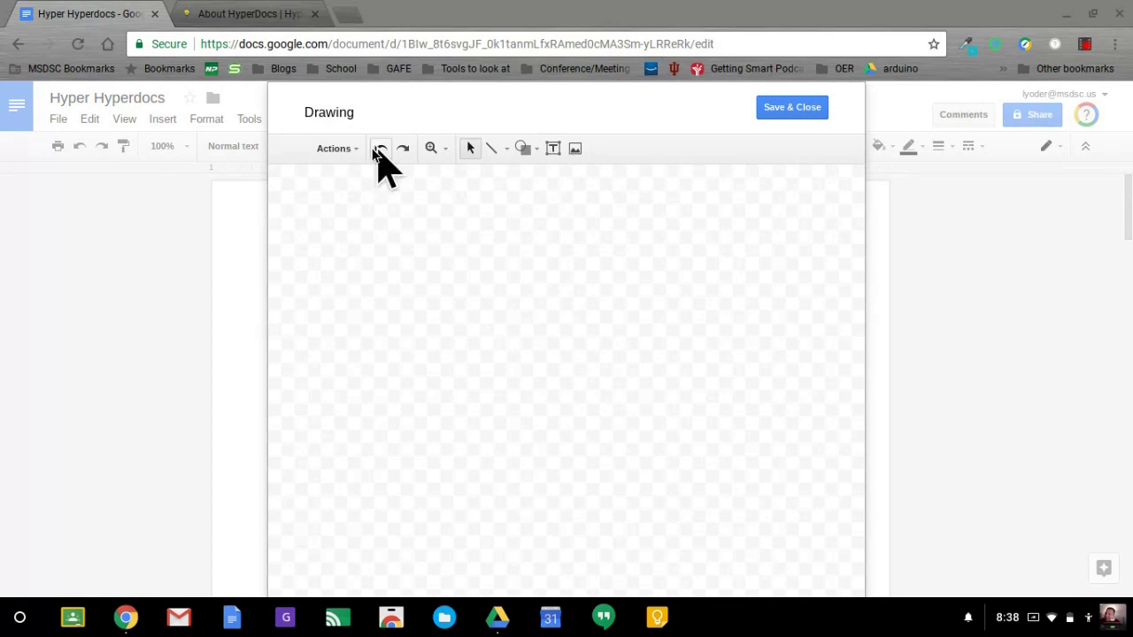
click(353, 151)
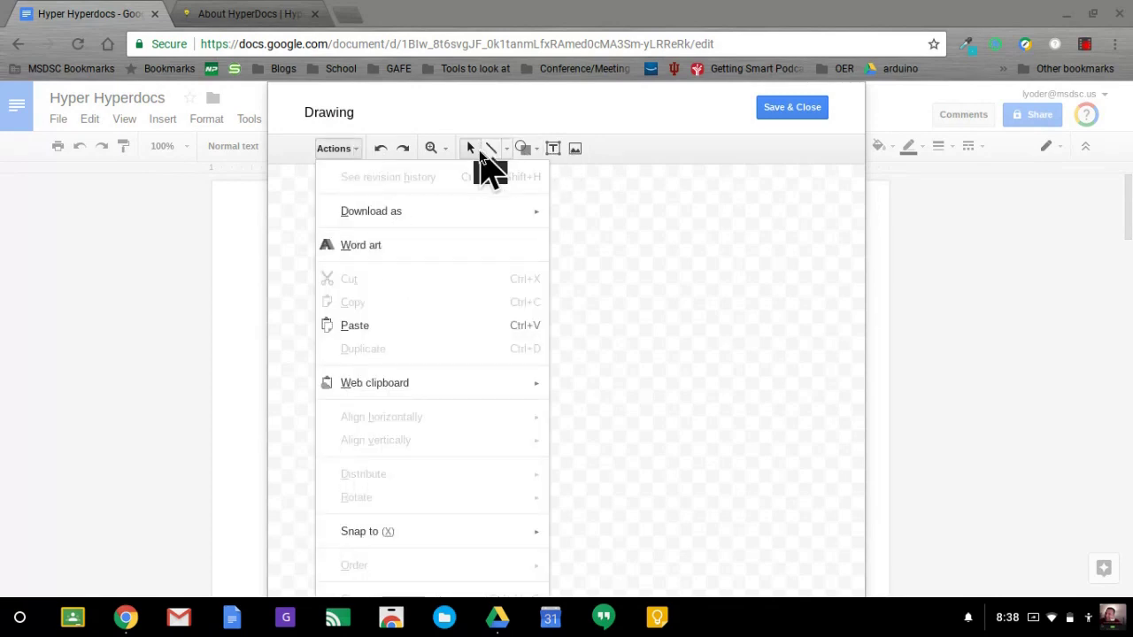
click(549, 158)
click(533, 149)
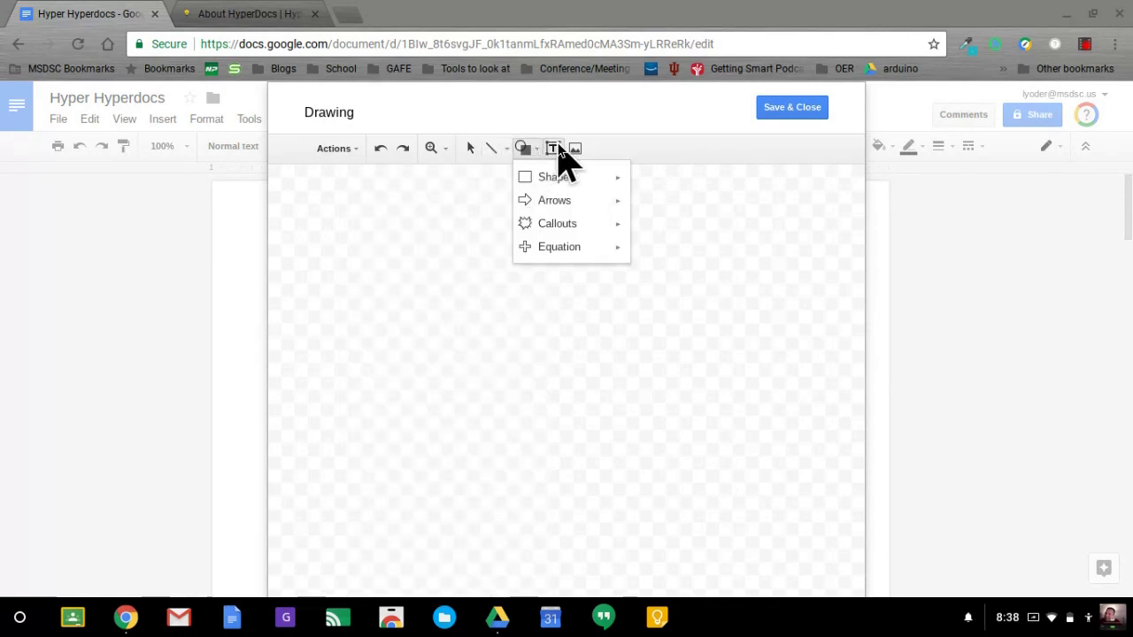
Open the drawing's Insert image dialog and view its More image sources.
click(572, 150)
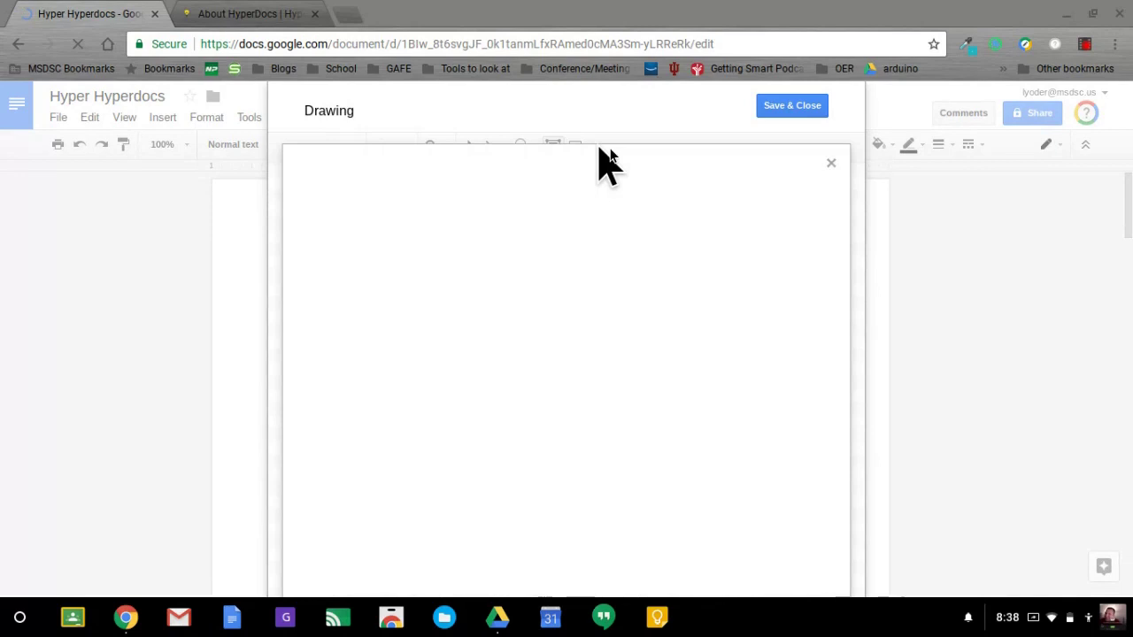
click(830, 167)
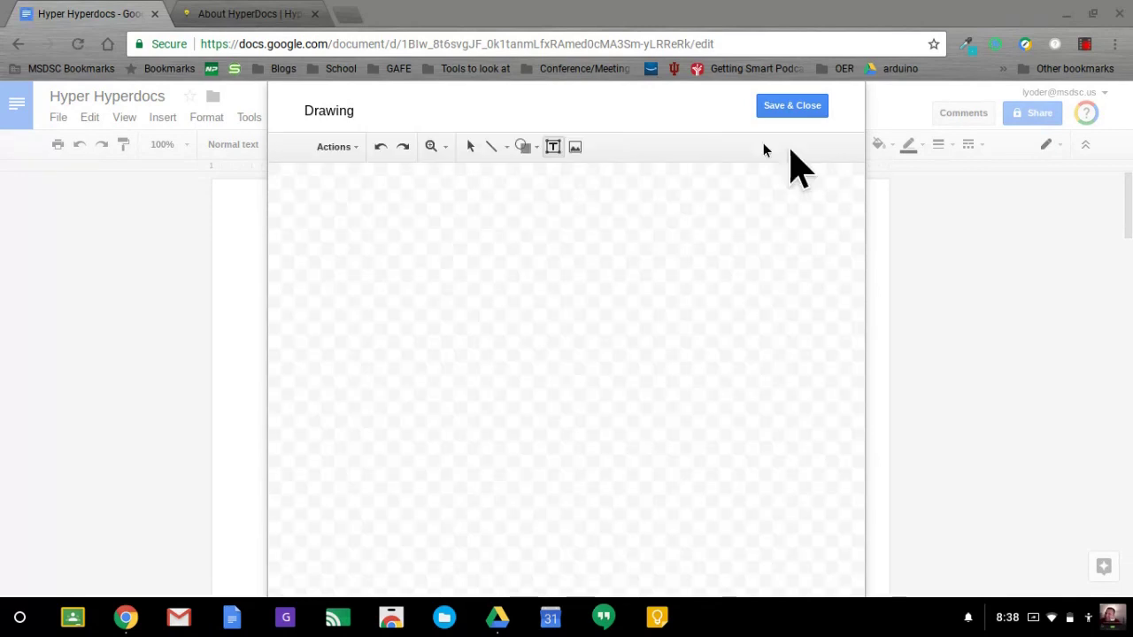
click(575, 142)
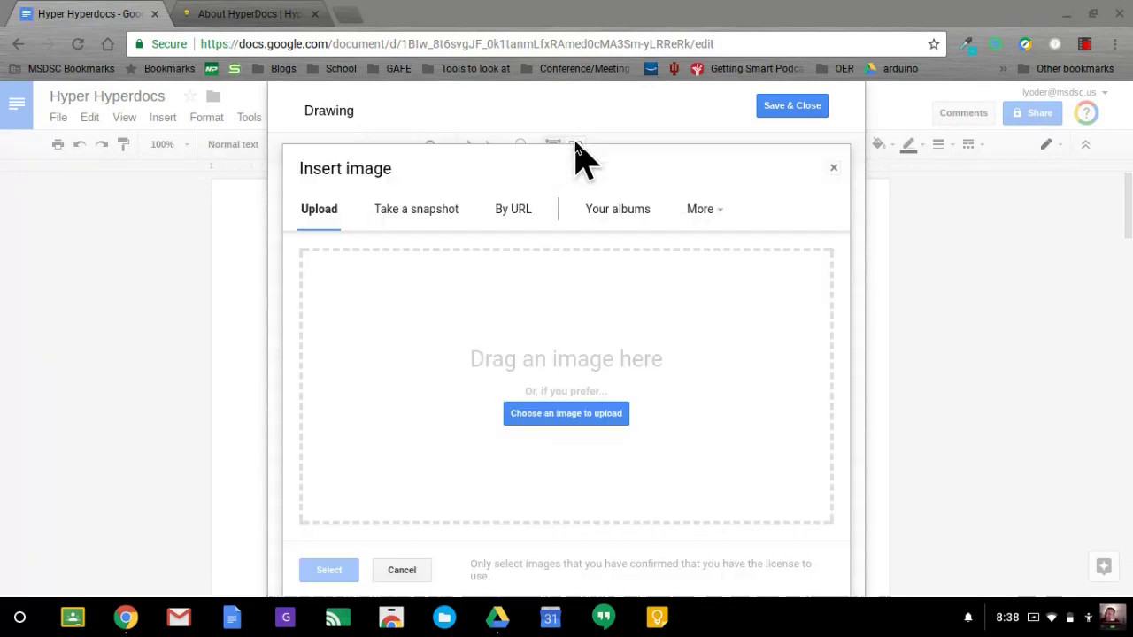
click(699, 209)
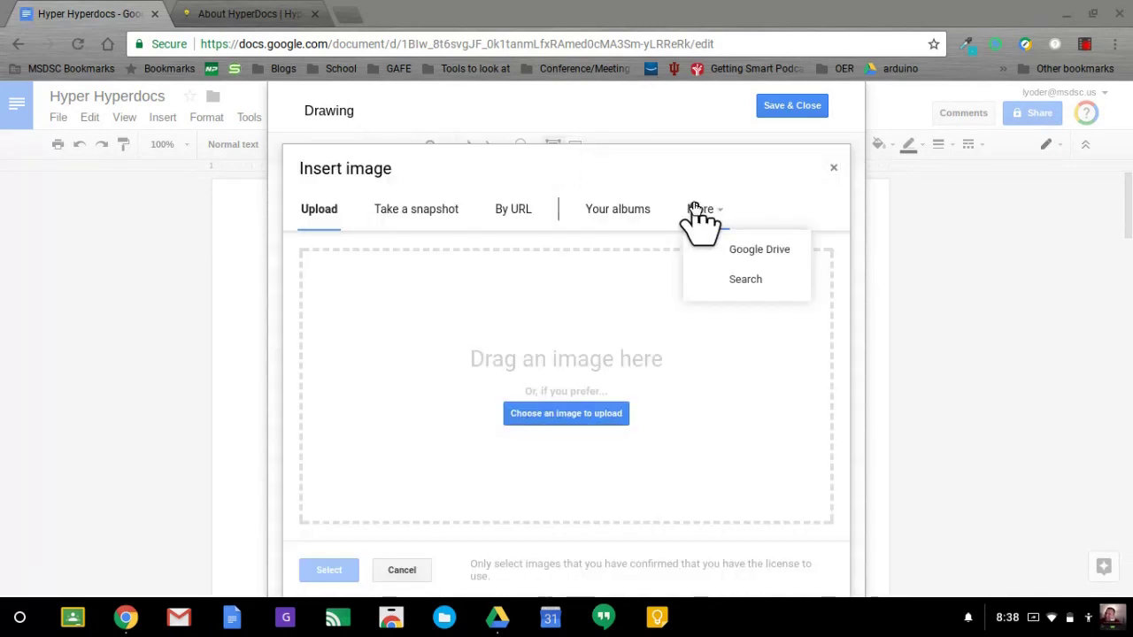
Draw a tall rectangle along the left side of the drawing canvas.
click(833, 168)
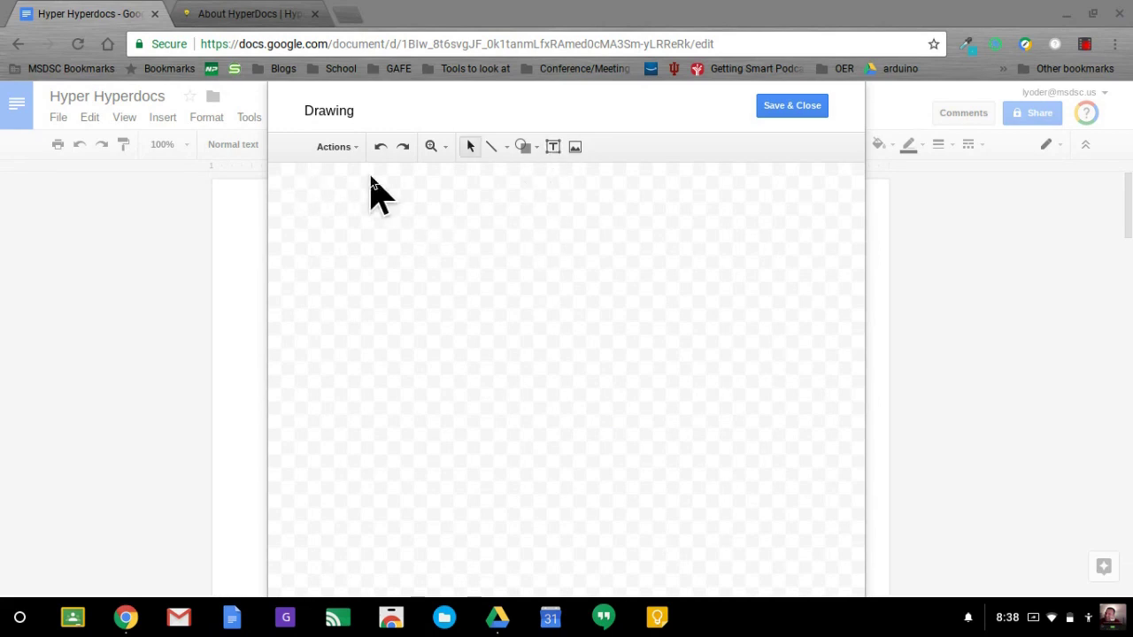
drag(309, 200, 493, 587)
click(522, 146)
click(645, 183)
drag(301, 189, 484, 586)
Type 'Directions:' plus instructions to visit the hyperdocs website and explain why hyperdocs matter.
text(Directions:)
key(Return)
text(W)
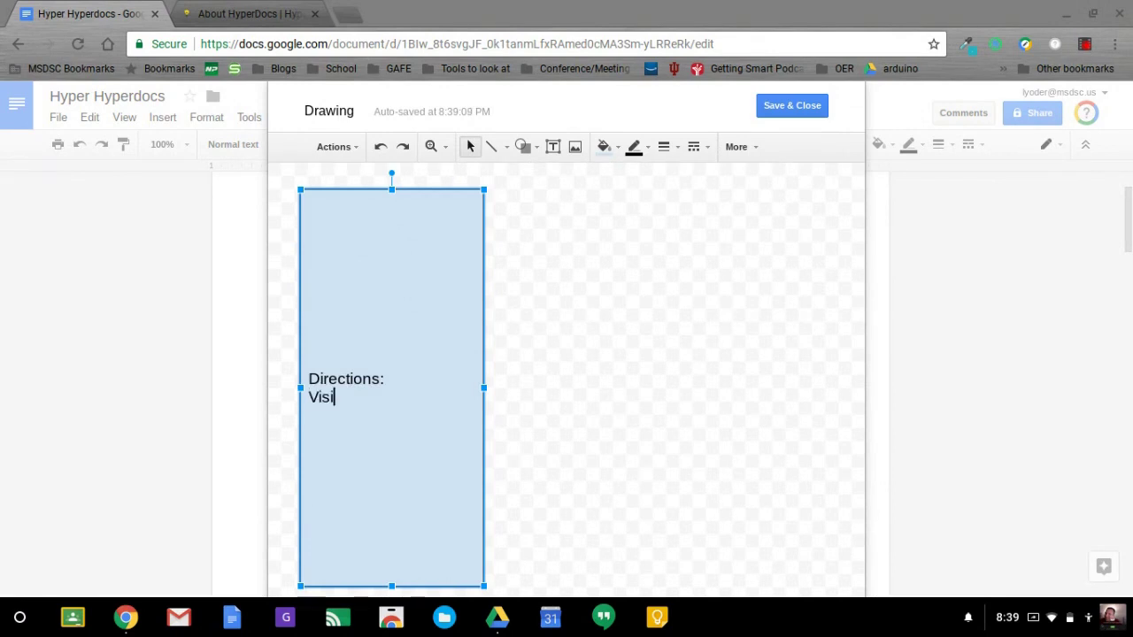
text(isit the hyperdocs website linked here in the directions. Please respond)
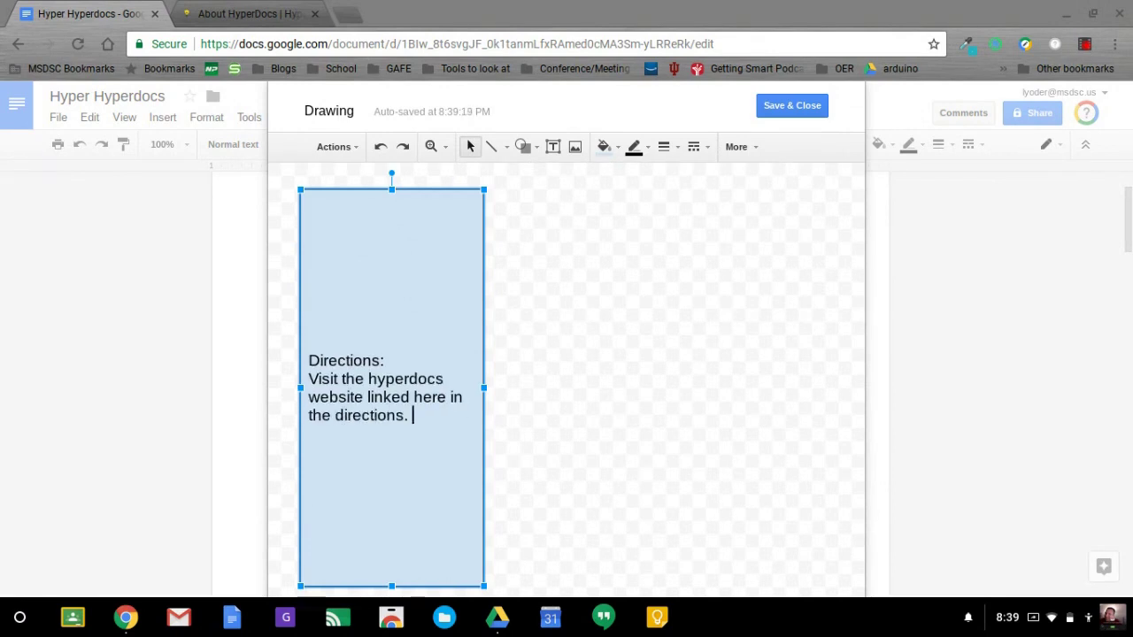
key(BackSpace)
key(BackSpace)
key(BackSpace)
key(BackSpace)
key(BackSpace)
key(BackSpace)
key(BackSpace)
text(share why you think a hyperdoc is i)
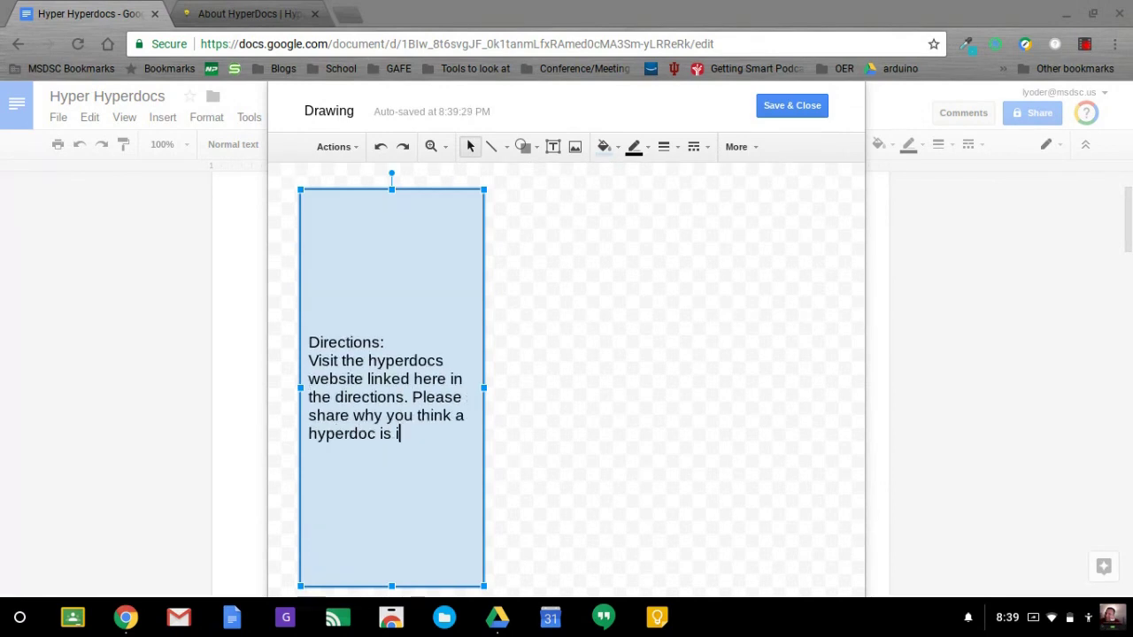
text(mportant for group discussion or other lessons. )
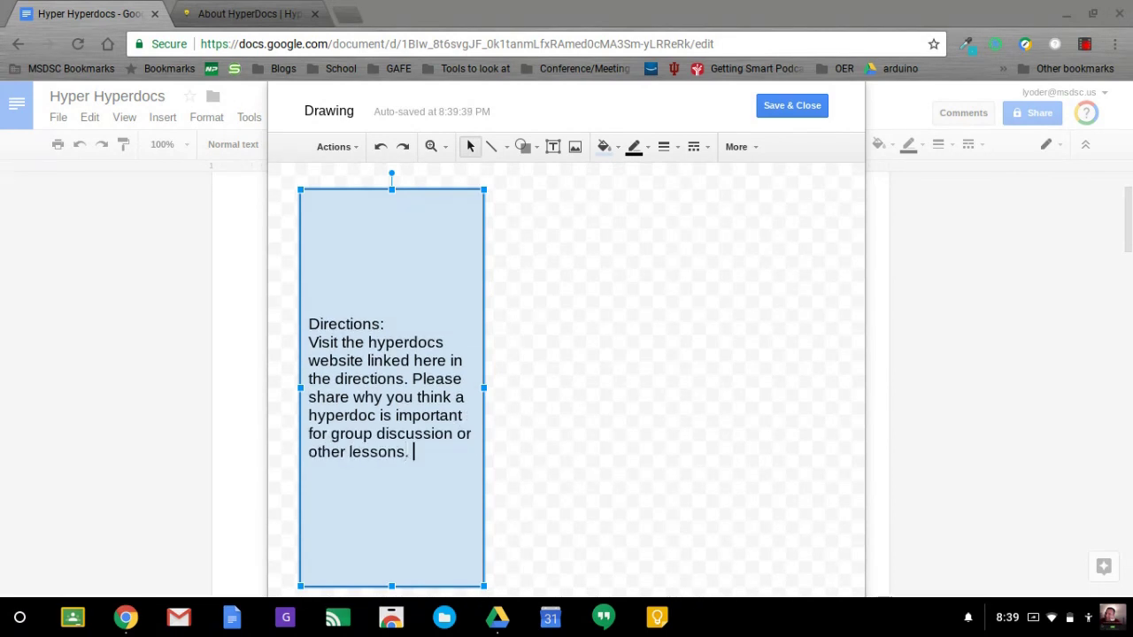
text(I've included a graphic to )
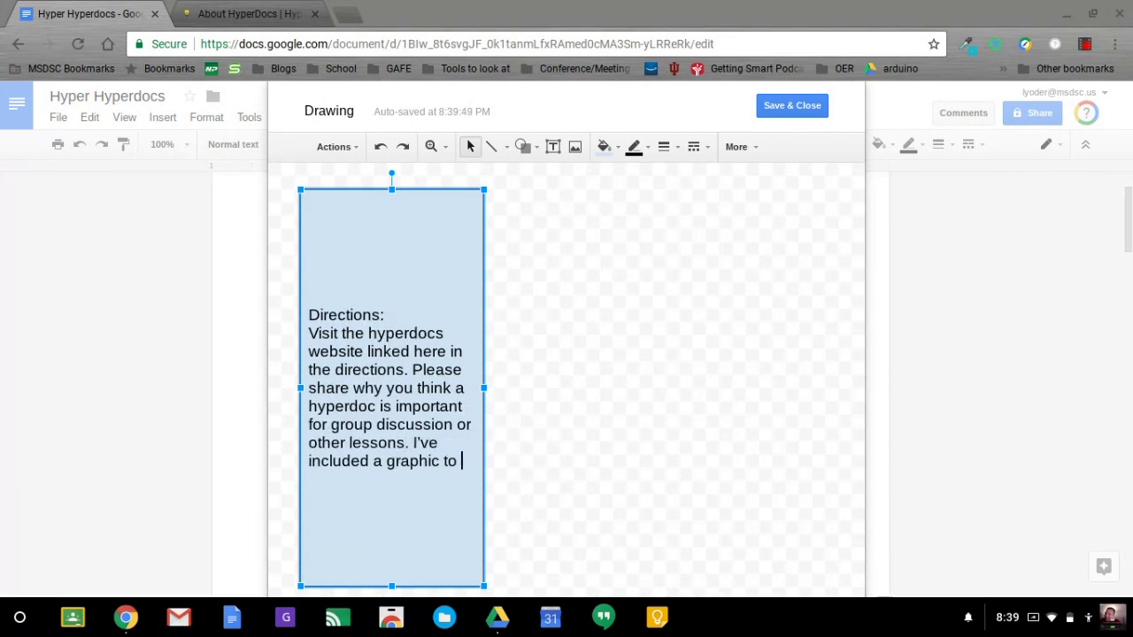
text(help generate ideas.)
Set all the directions text to font size 18.
drag(487, 480, 297, 323)
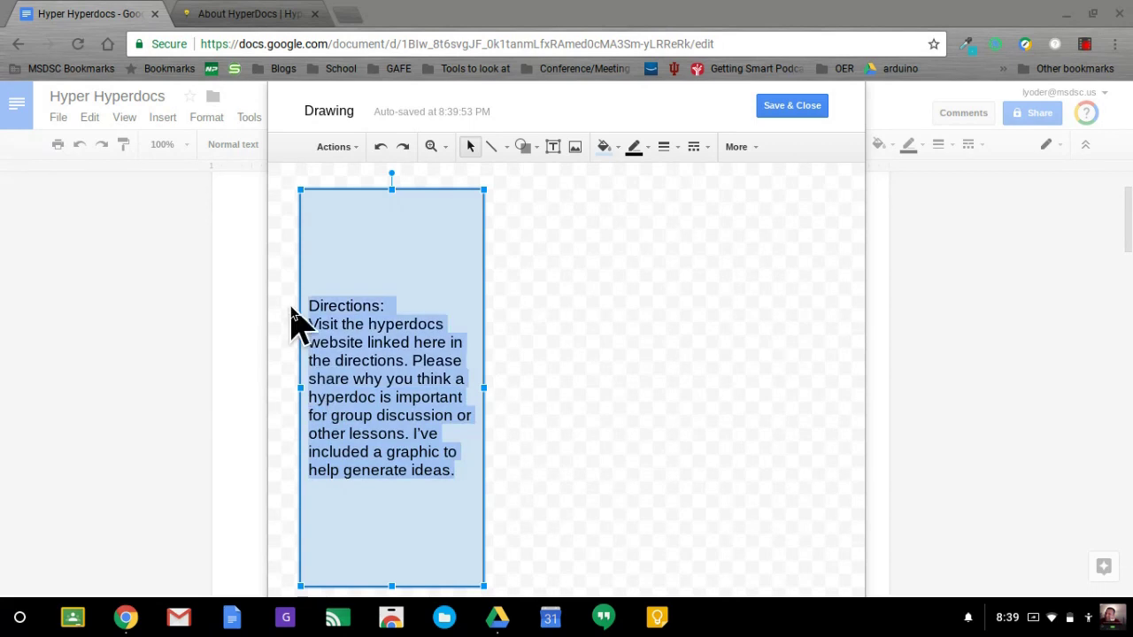
click(735, 147)
click(407, 176)
click(406, 413)
click(407, 176)
text(20)
key(Return)
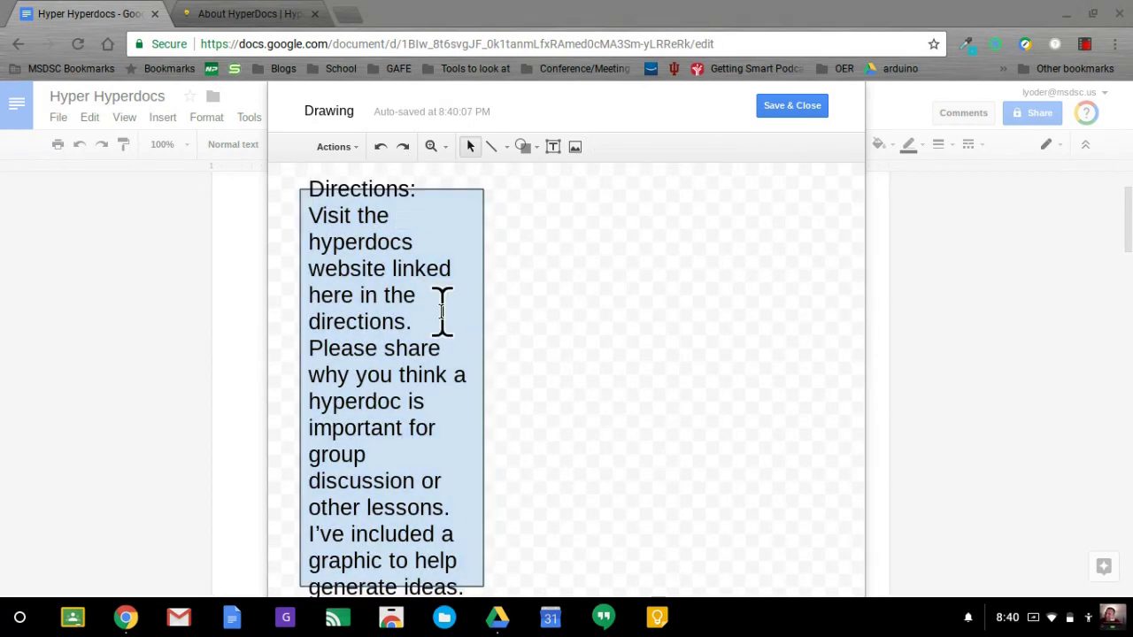
click(740, 147)
click(407, 176)
click(406, 390)
click(542, 392)
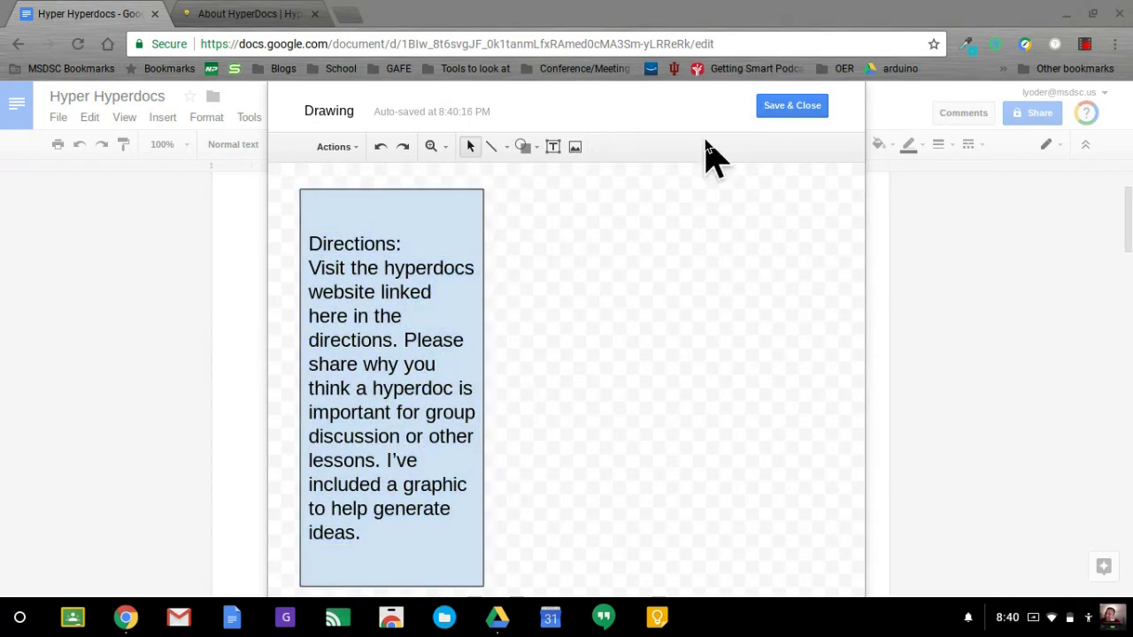
click(275, 14)
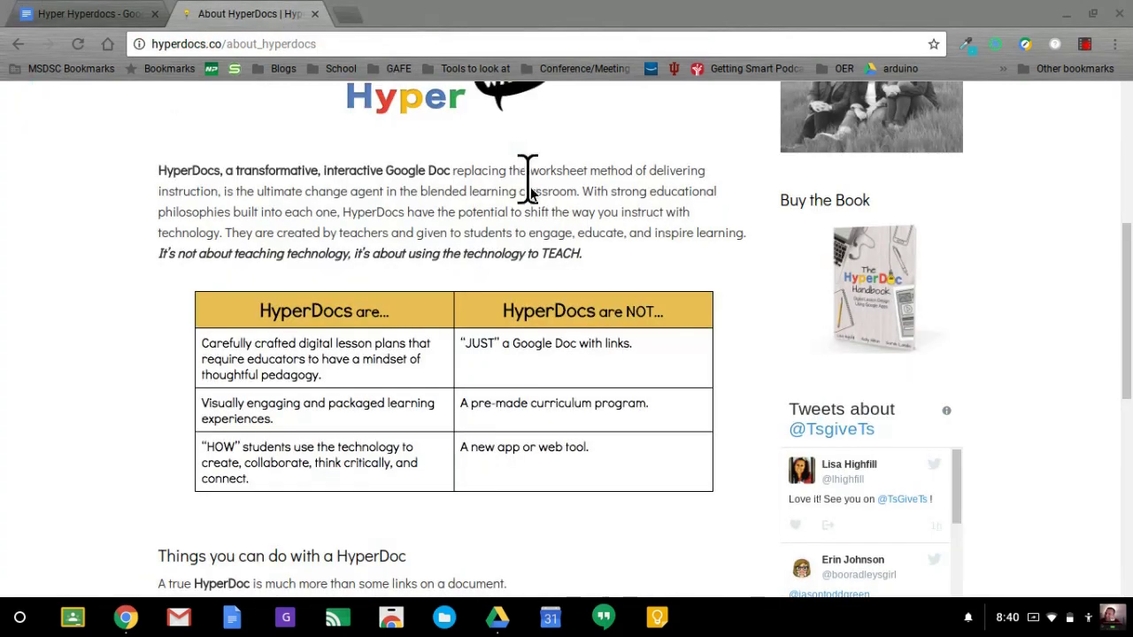
Screenshot the 'HyperDocs are / are NOT' table to the clipboard and return to the drawing.
scroll(715, 374, down, 1)
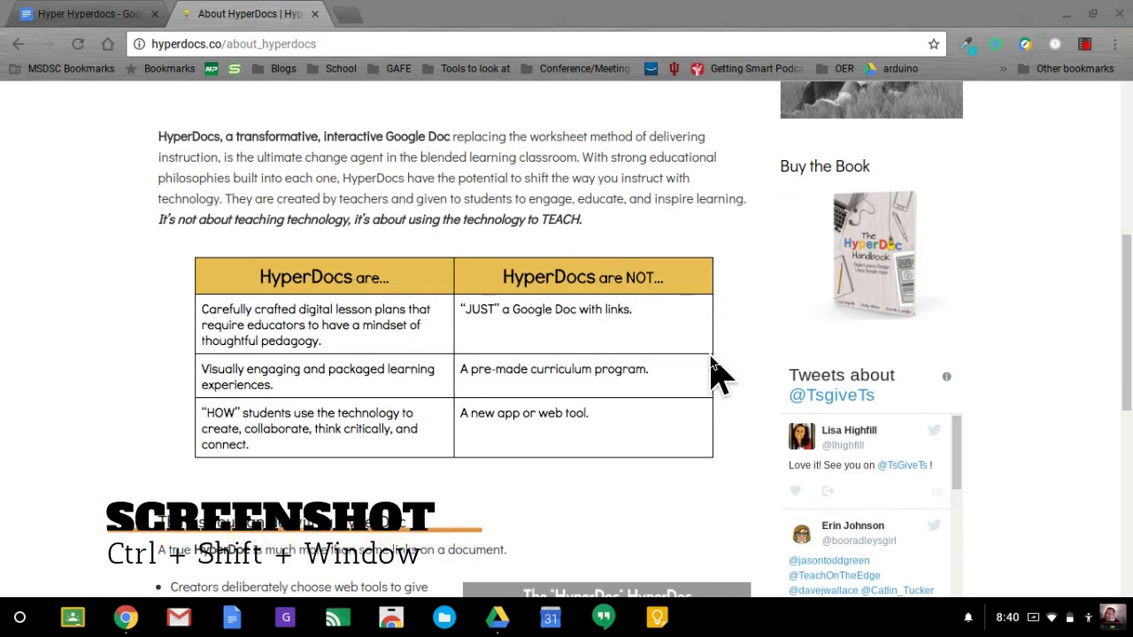
key(ctrl+shift+F5)
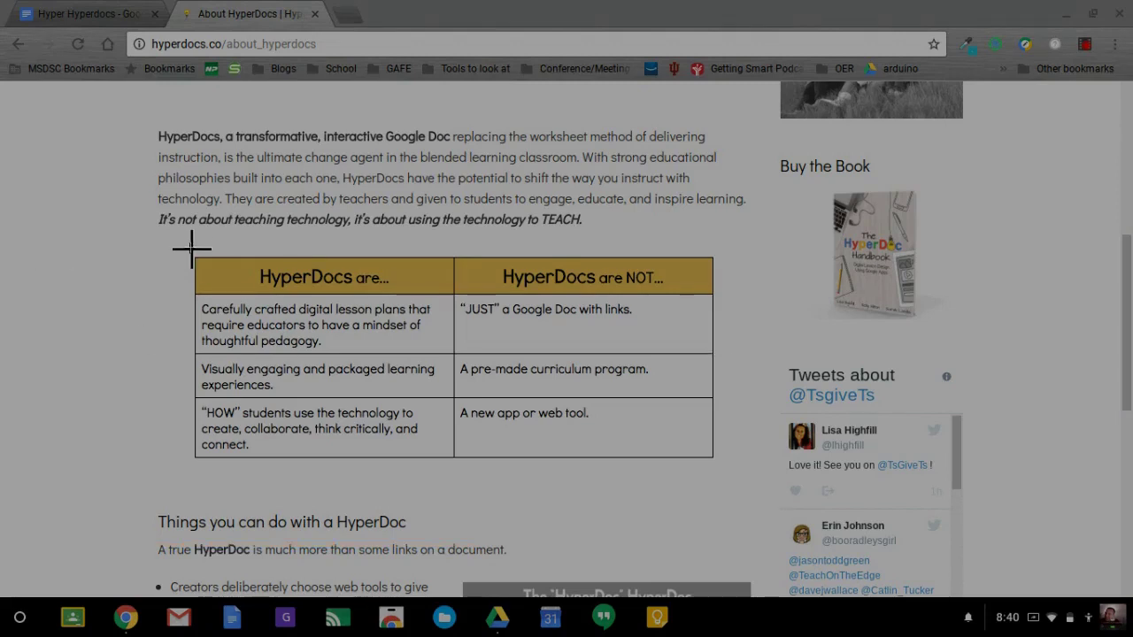
drag(180, 247, 734, 477)
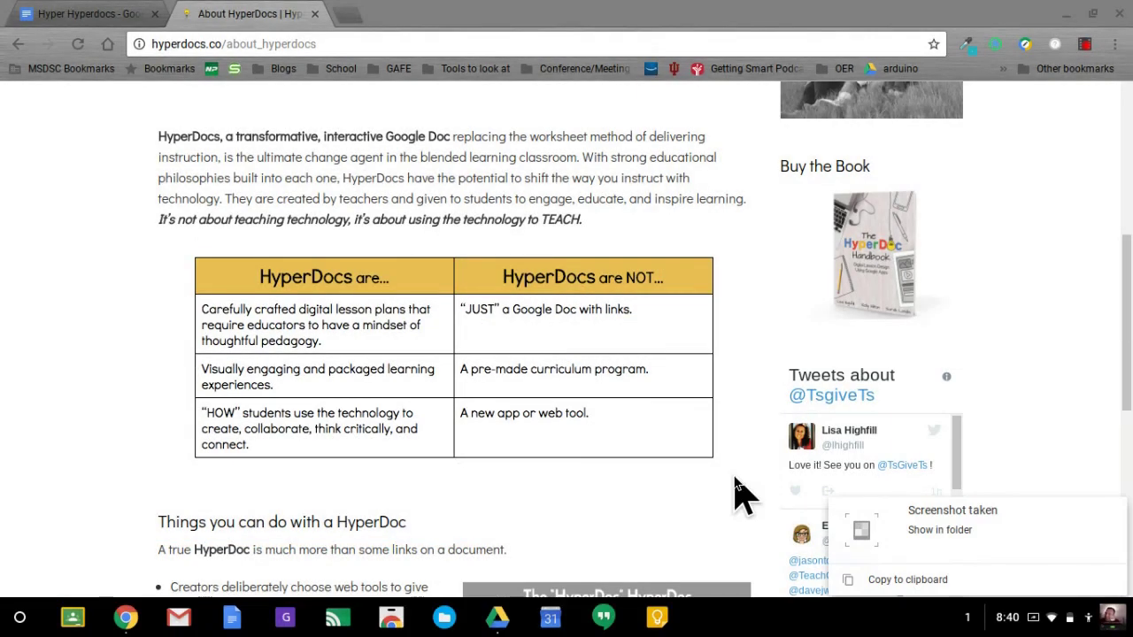
click(867, 584)
click(56, 12)
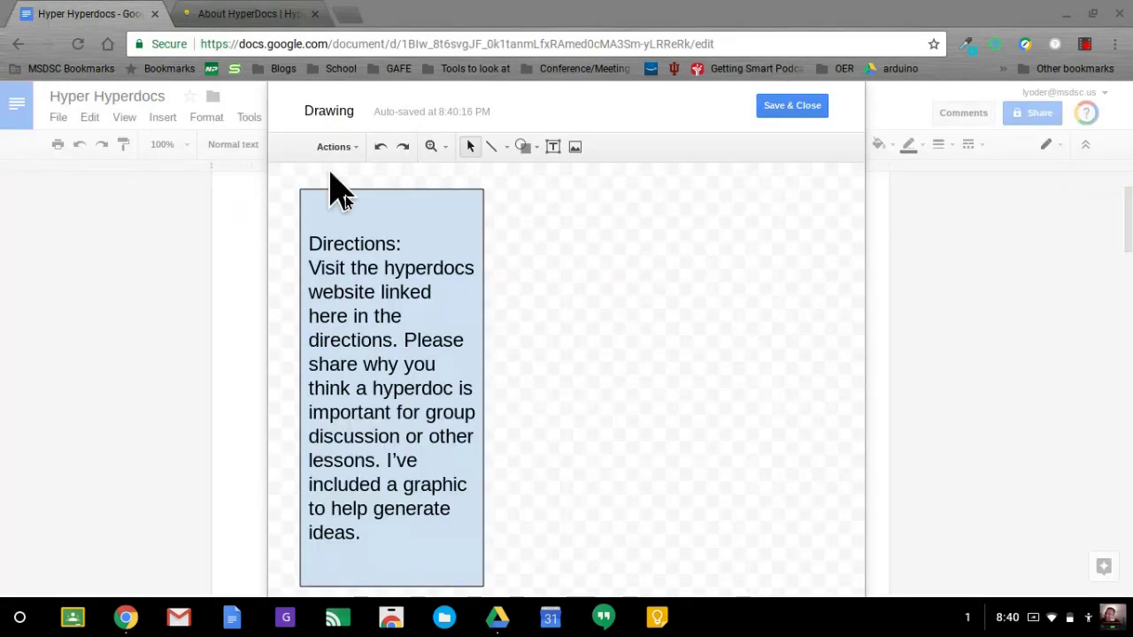
Paste the table screenshot into the drawing and place it beside the directions box.
key(ctrl+v)
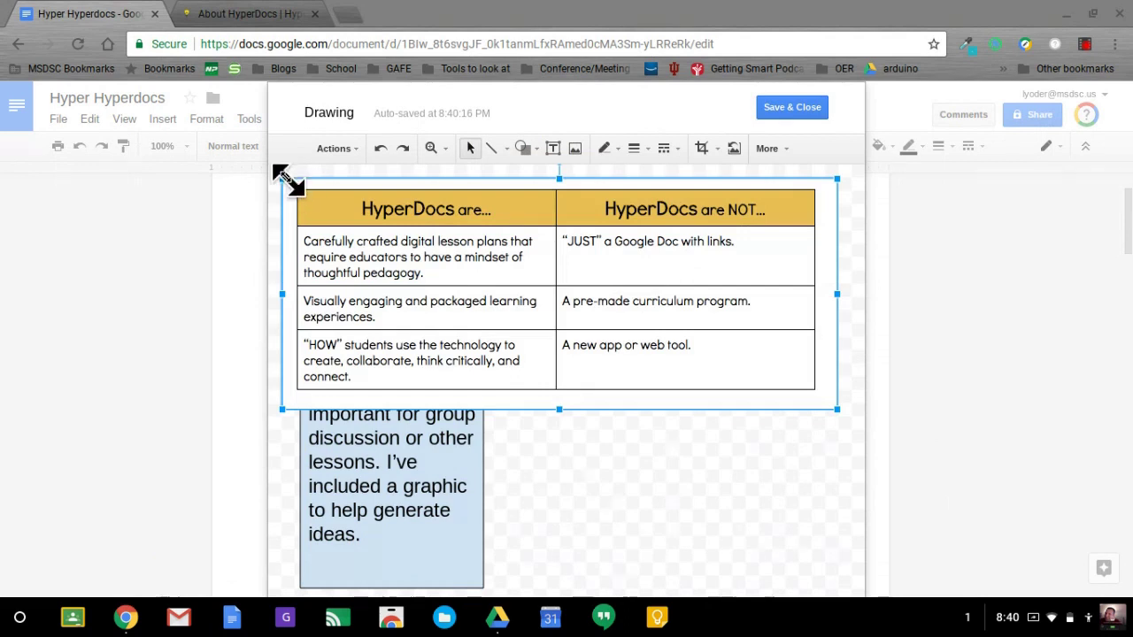
drag(281, 179, 523, 324)
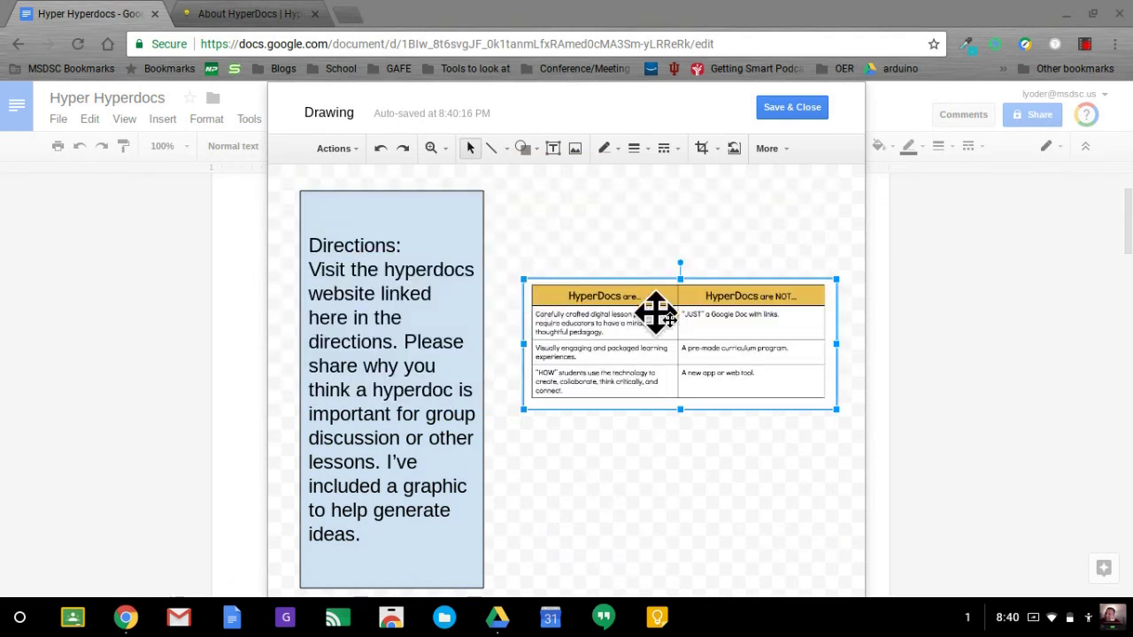
drag(652, 313, 670, 256)
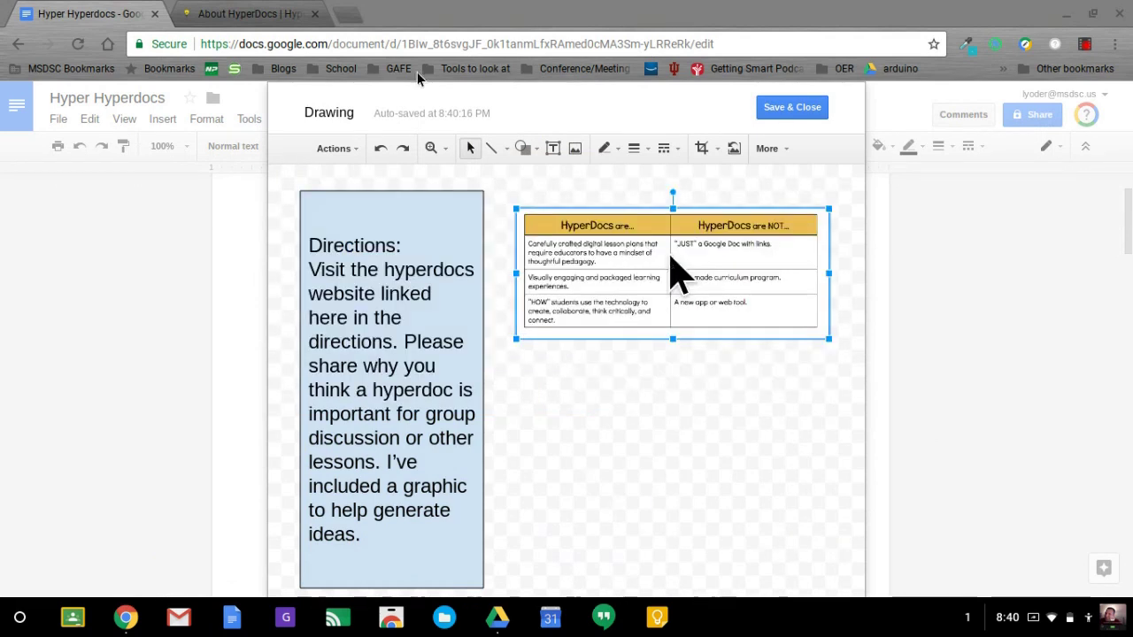
Copy the About HyperDocs page's web address.
click(265, 13)
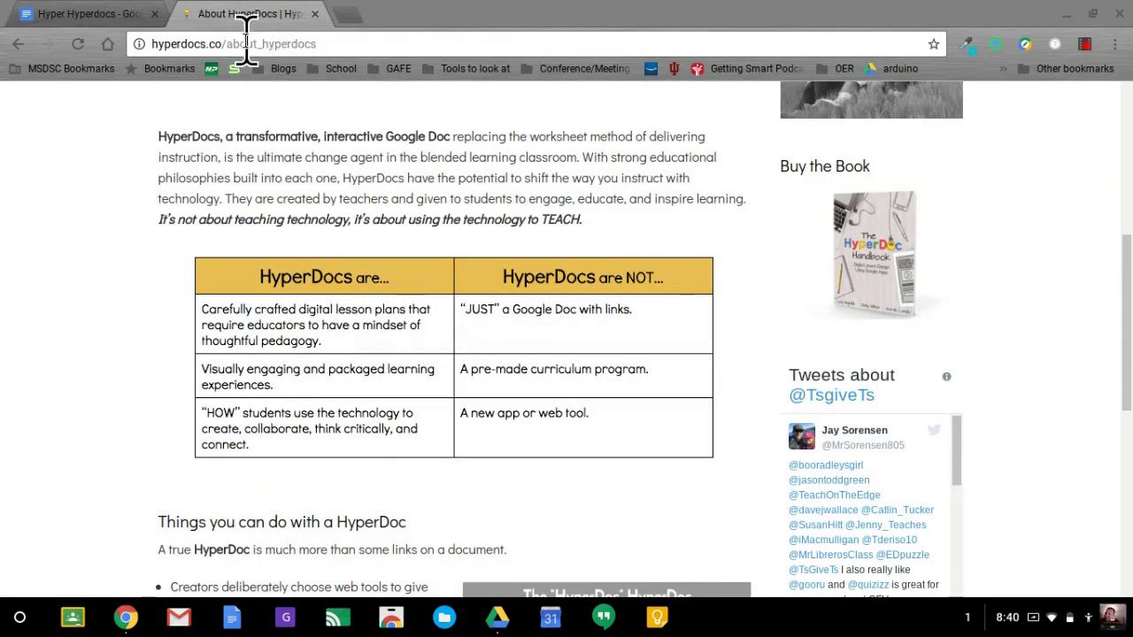
click(248, 44)
right_click(247, 46)
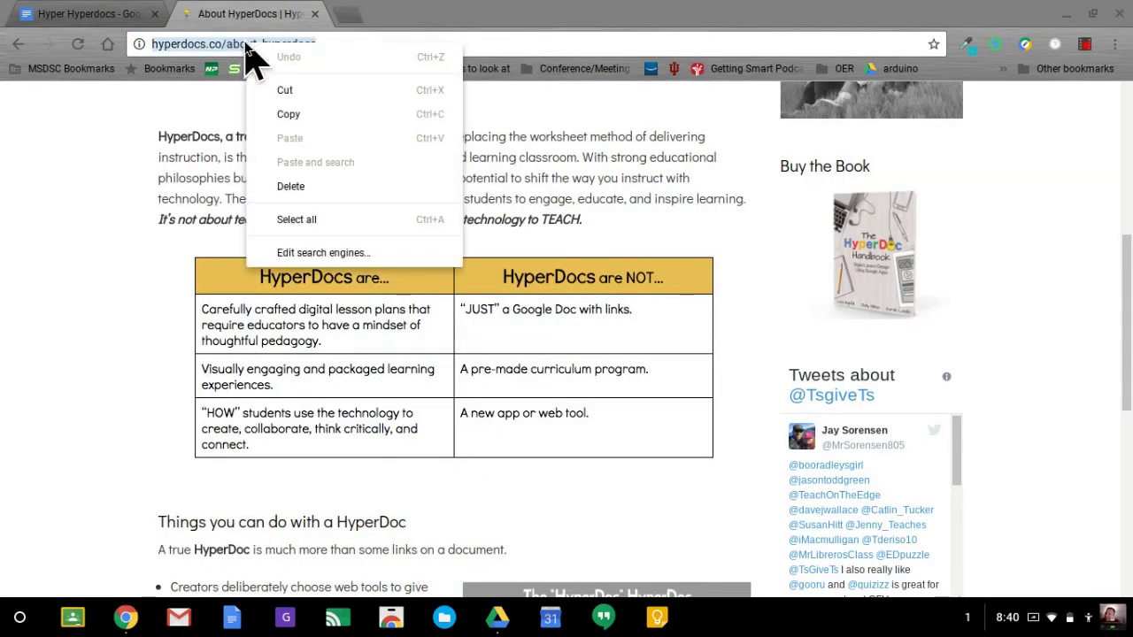
click(292, 114)
click(126, 16)
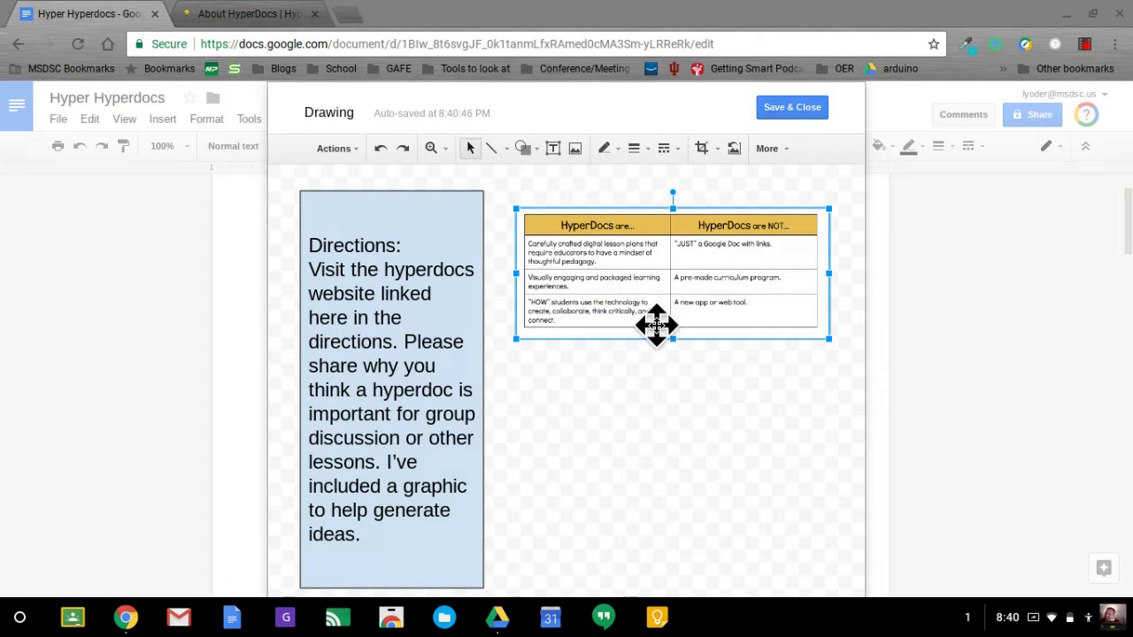
click(557, 368)
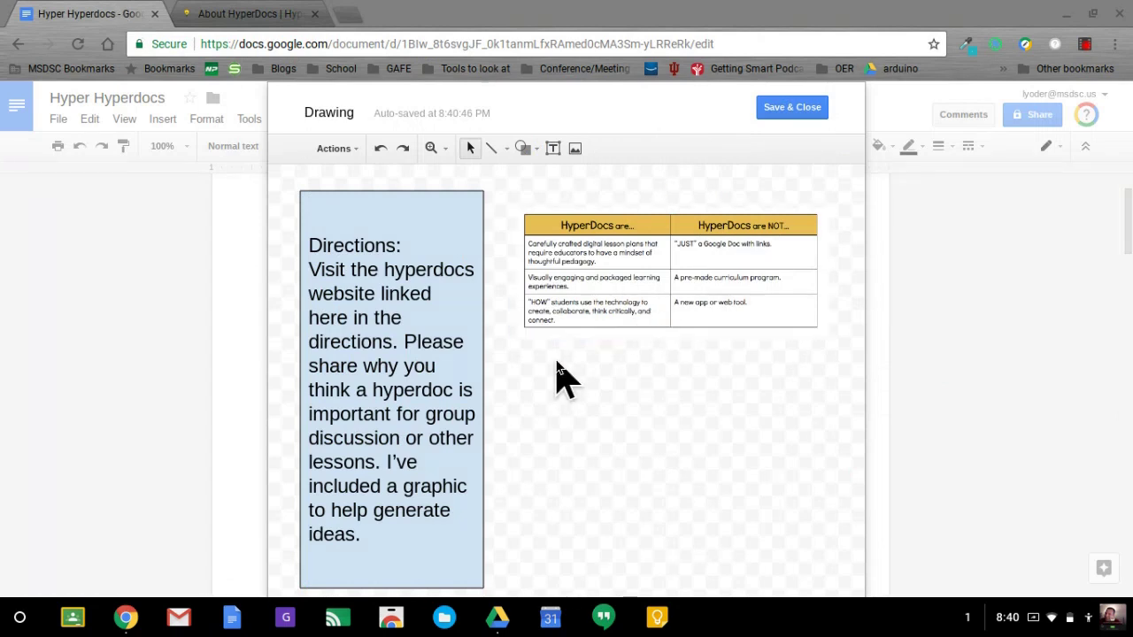
click(553, 147)
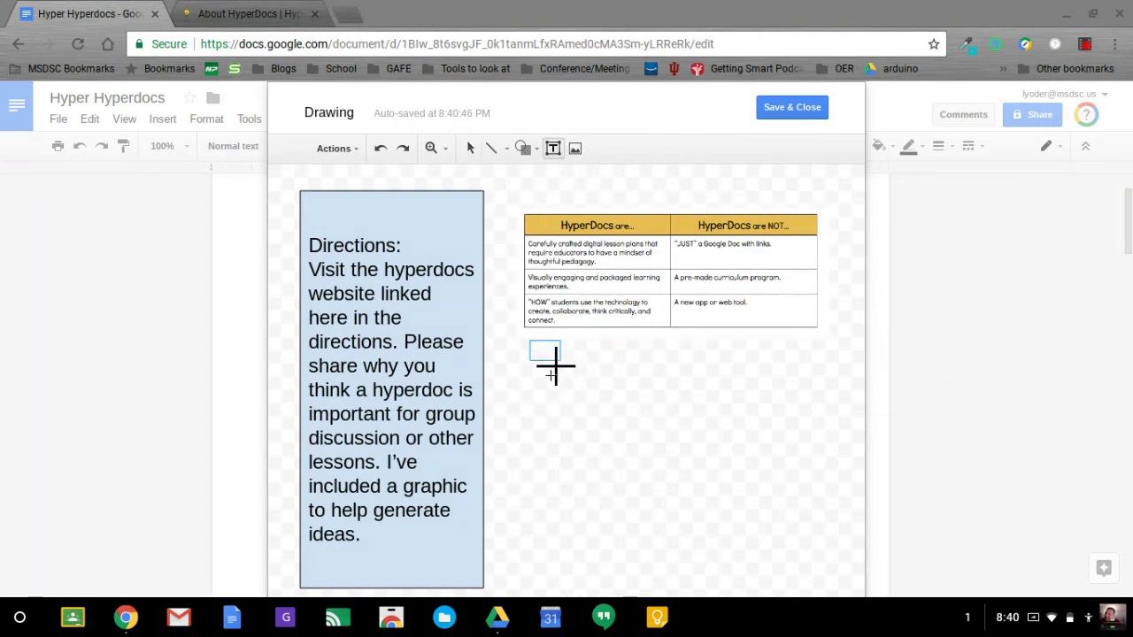
text(IMage)
drag(554, 365, 814, 360)
text(Im)
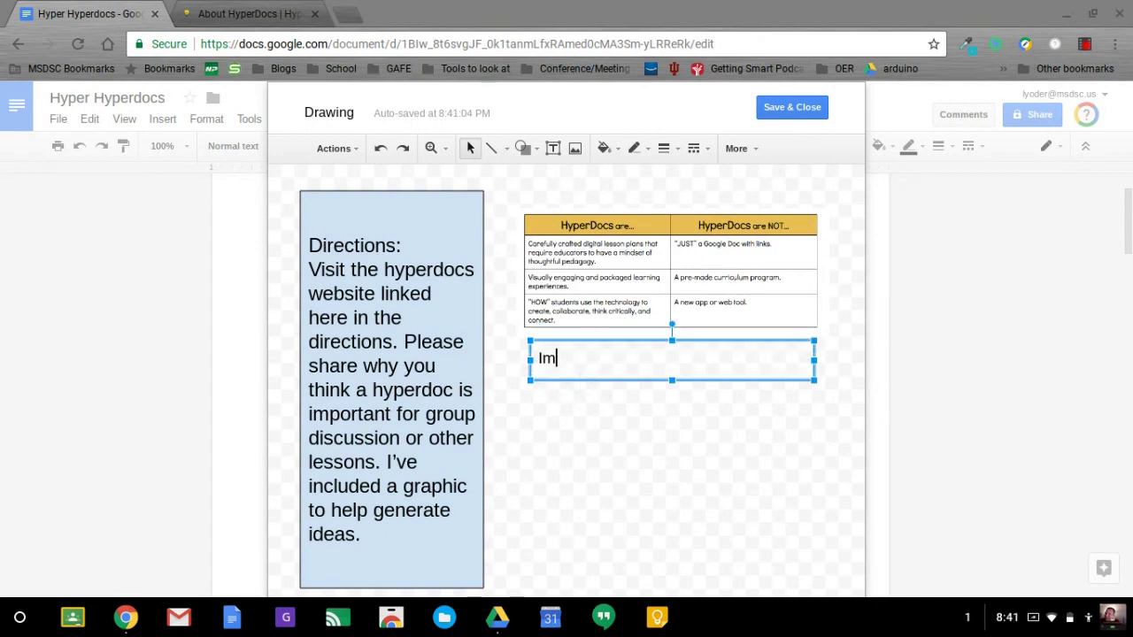
text(age Source:)
key(ctrl+v)
Enlarge the table image and move the Image Source caption just beneath it.
click(592, 245)
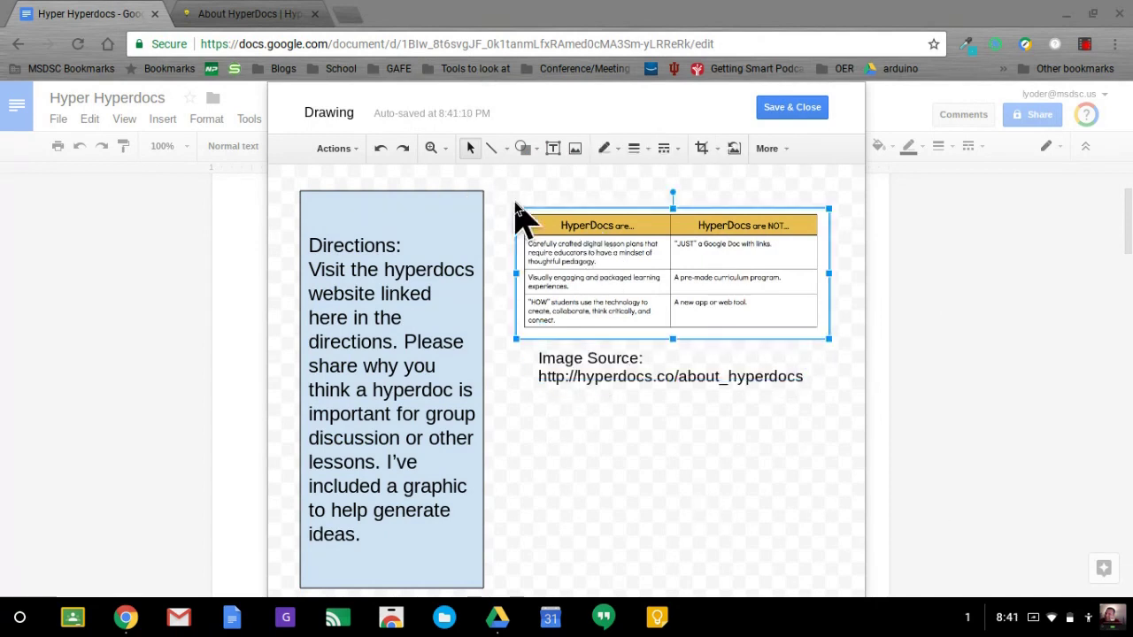
drag(524, 216, 488, 196)
drag(829, 337, 853, 346)
drag(638, 354, 637, 362)
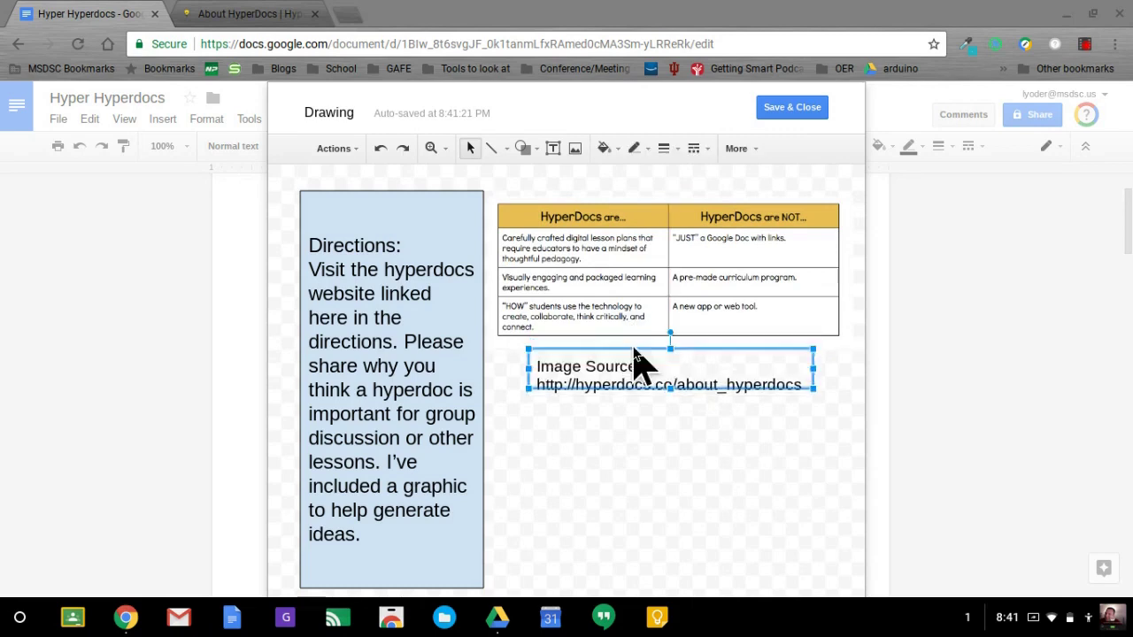
click(696, 487)
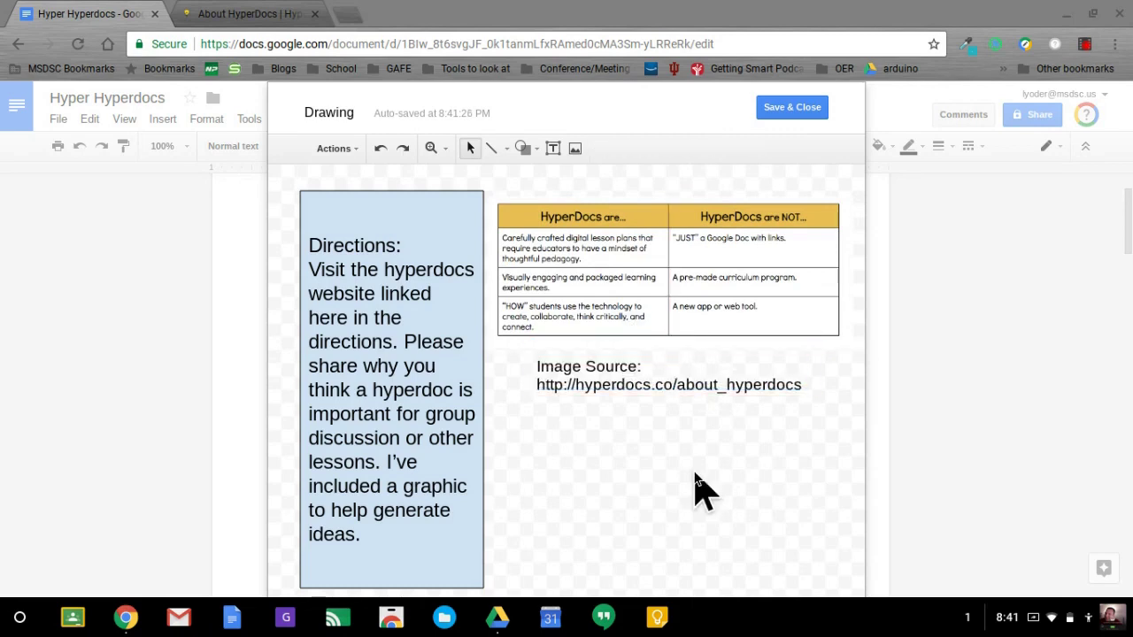
Draw an explosion starburst reading 'After you are finished, read a member of your group's response and include a comment'.
click(521, 148)
mouse_move(573, 182)
click(699, 232)
drag(536, 417, 853, 565)
text(After you are fn)
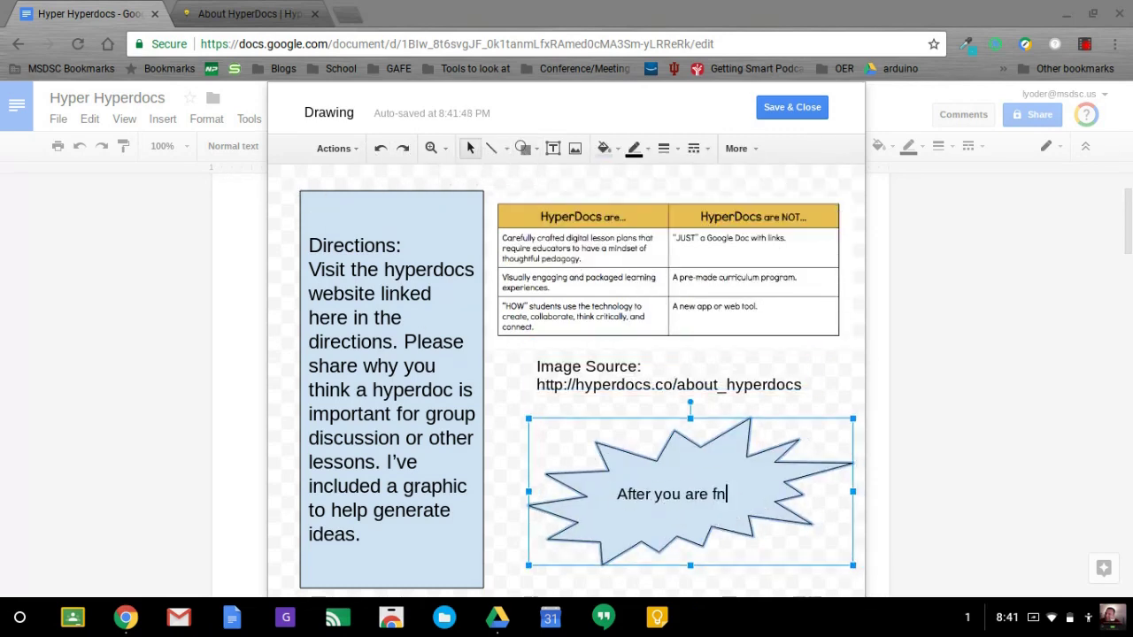
key(BackSpace)
text(inished, visit another g)
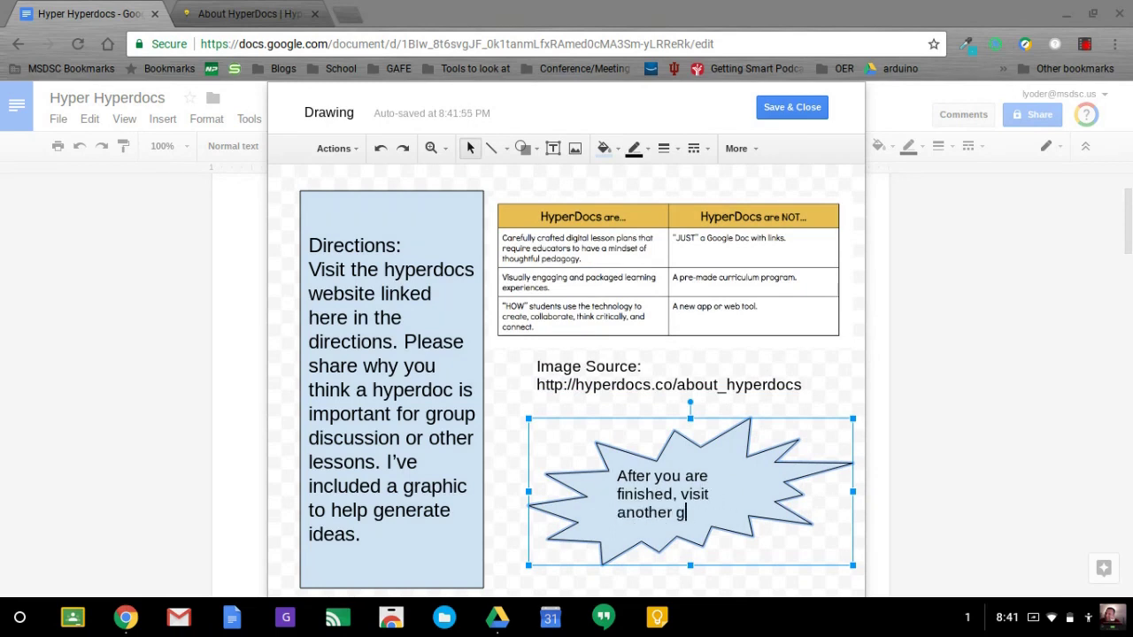
key(BackSpace)
key(BackSpace)
key(BackSpace)
key(BackSpace)
key(BackSpace)
key(BackSpace)
key(BackSpace)
key(BackSpace)
key(BackSpace)
key(BackSpace)
text(read a member of your group's response an)
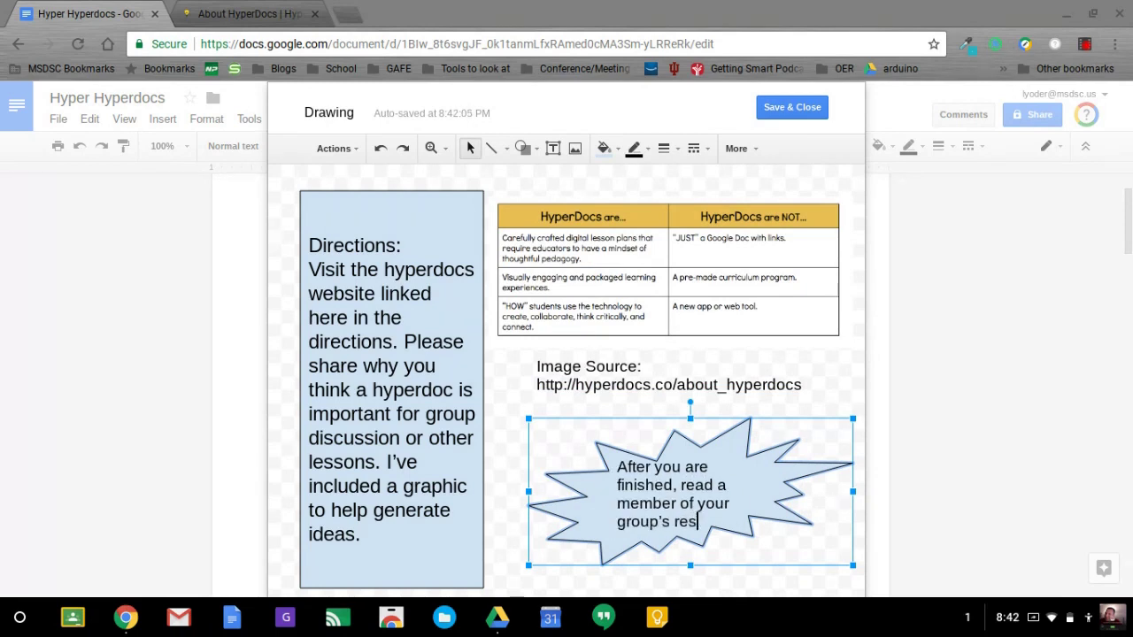
text(d include a comment!)
Enlarge the starburst, nudge the Image Source text up, and center the starburst text.
drag(529, 418, 491, 380)
drag(620, 354, 632, 333)
click(769, 436)
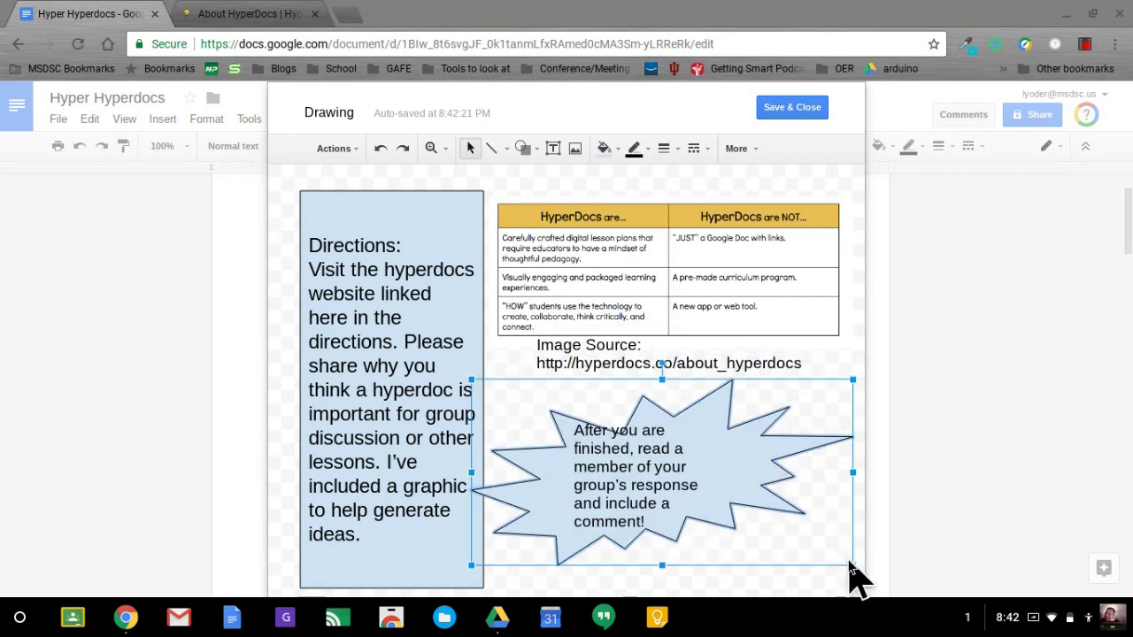
key(Escape)
click(680, 500)
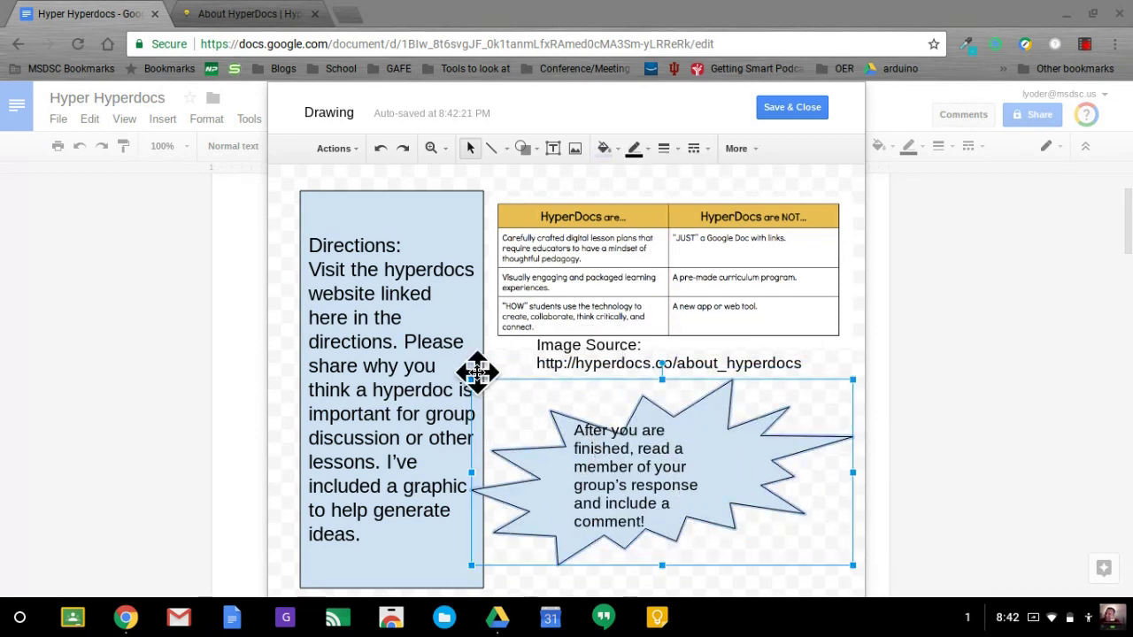
drag(475, 372, 464, 345)
drag(690, 509, 569, 399)
click(739, 149)
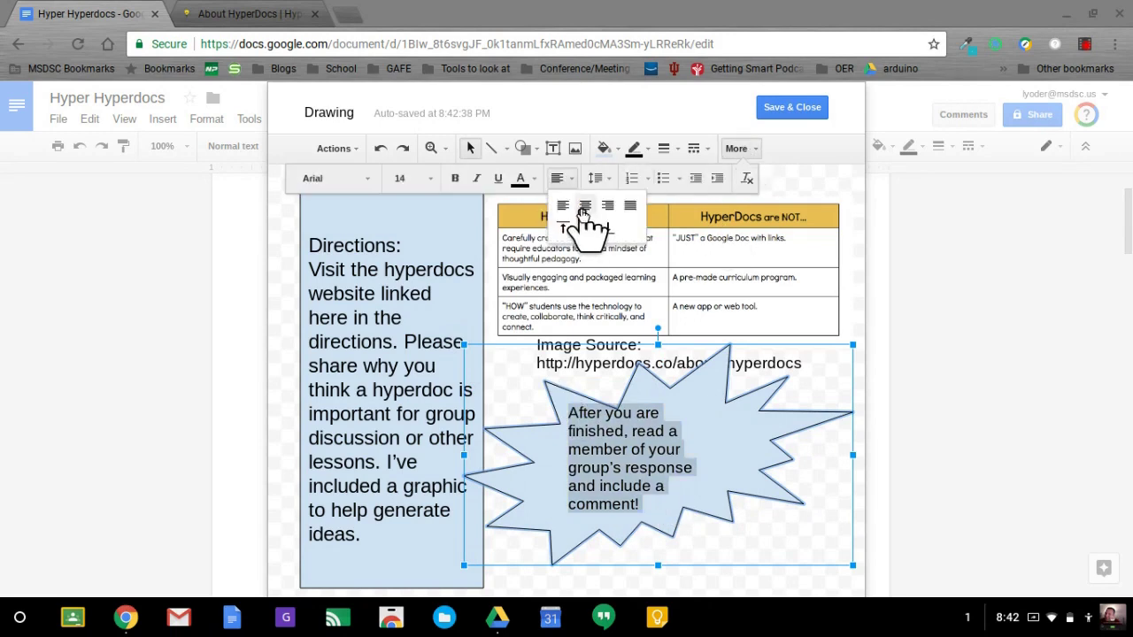
click(580, 214)
Fill the starburst red and bring the Image Source text in front of it.
click(776, 561)
click(739, 474)
click(604, 148)
click(627, 253)
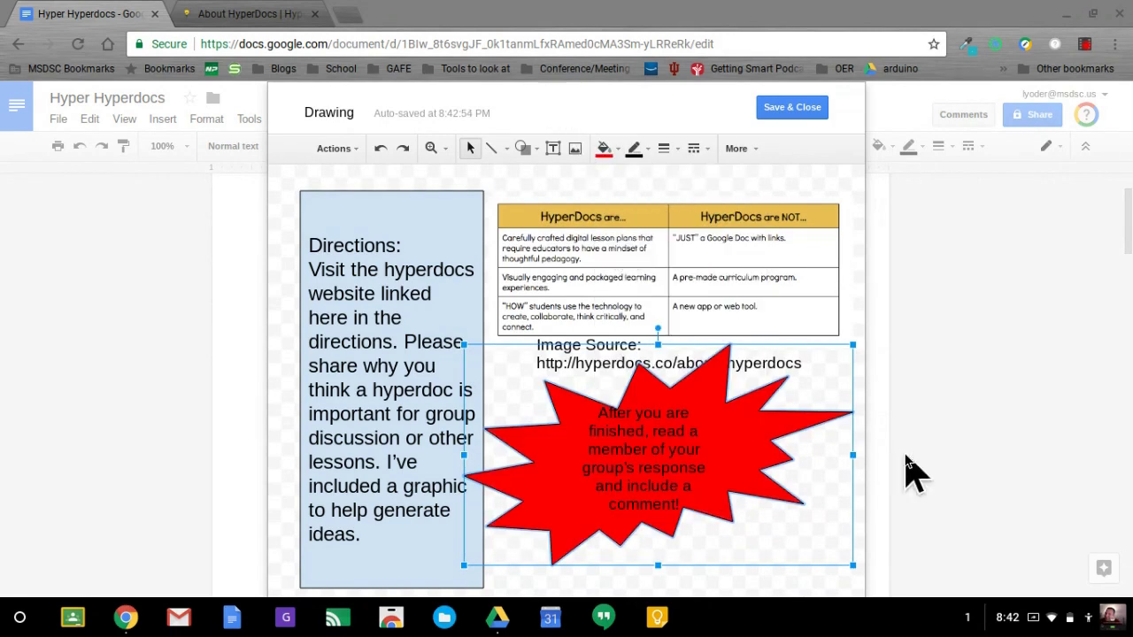
right_click(591, 343)
mouse_move(630, 489)
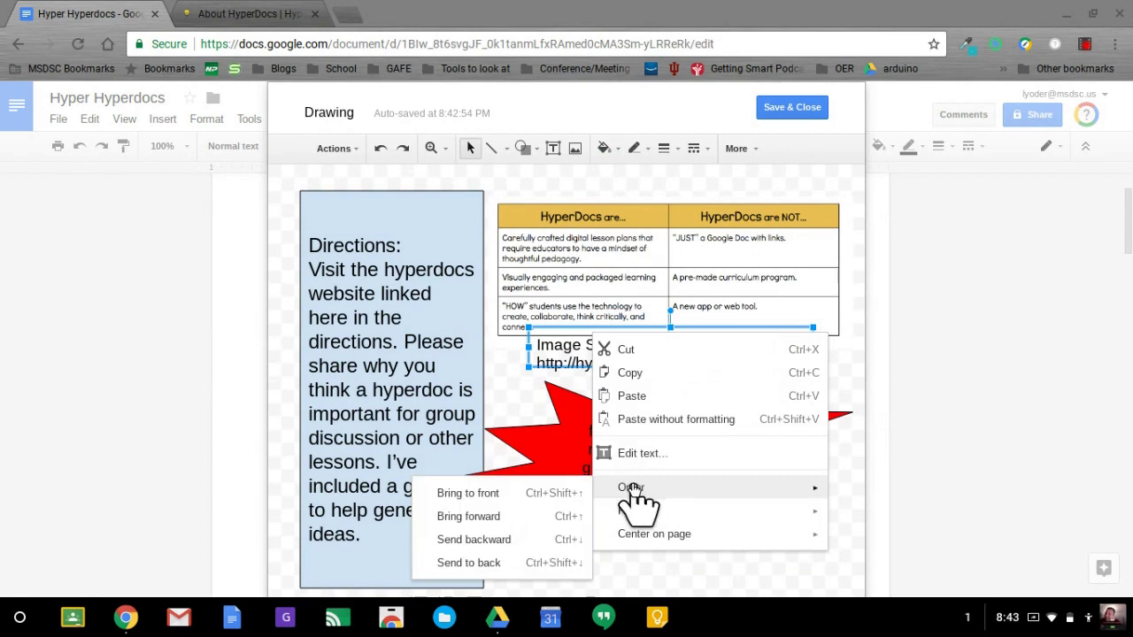
click(556, 496)
key(ctrl+k)
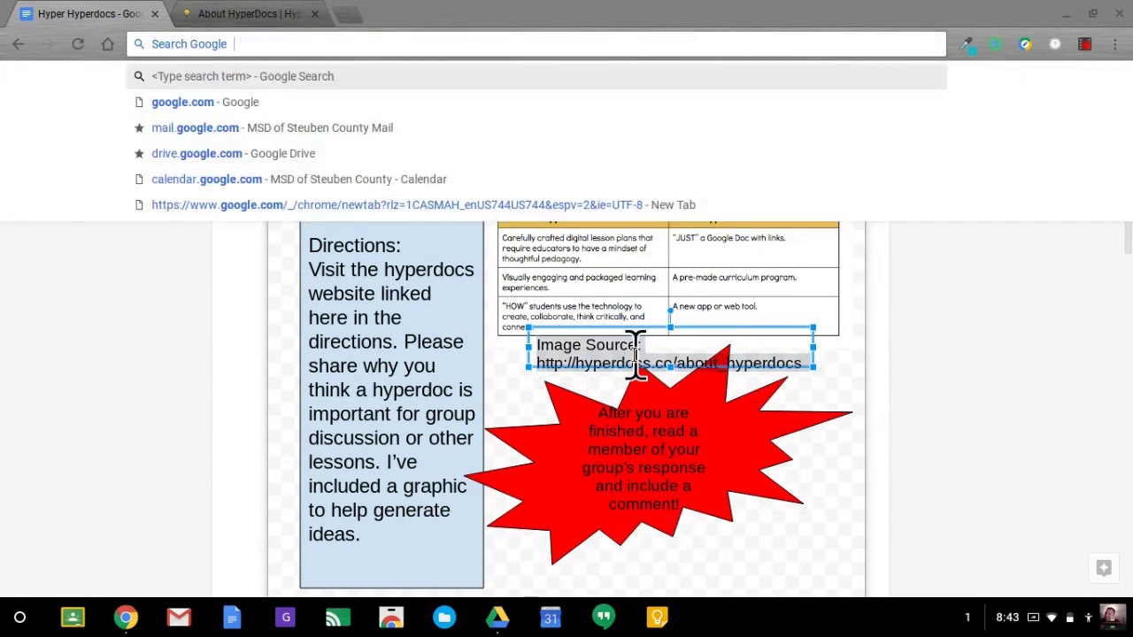
click(743, 484)
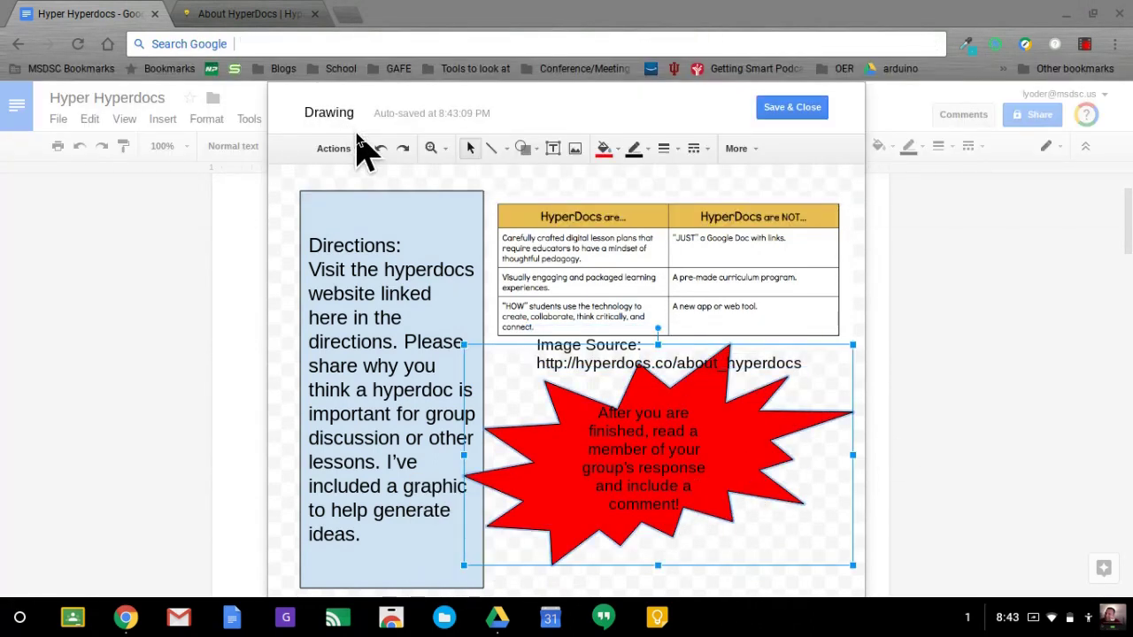
Add a 'ctrl + alt + m = Comment' word art caption at the bottom, then save the drawing.
key(ctrl+alt+m)
text(ctrl + alt + m = Comment)
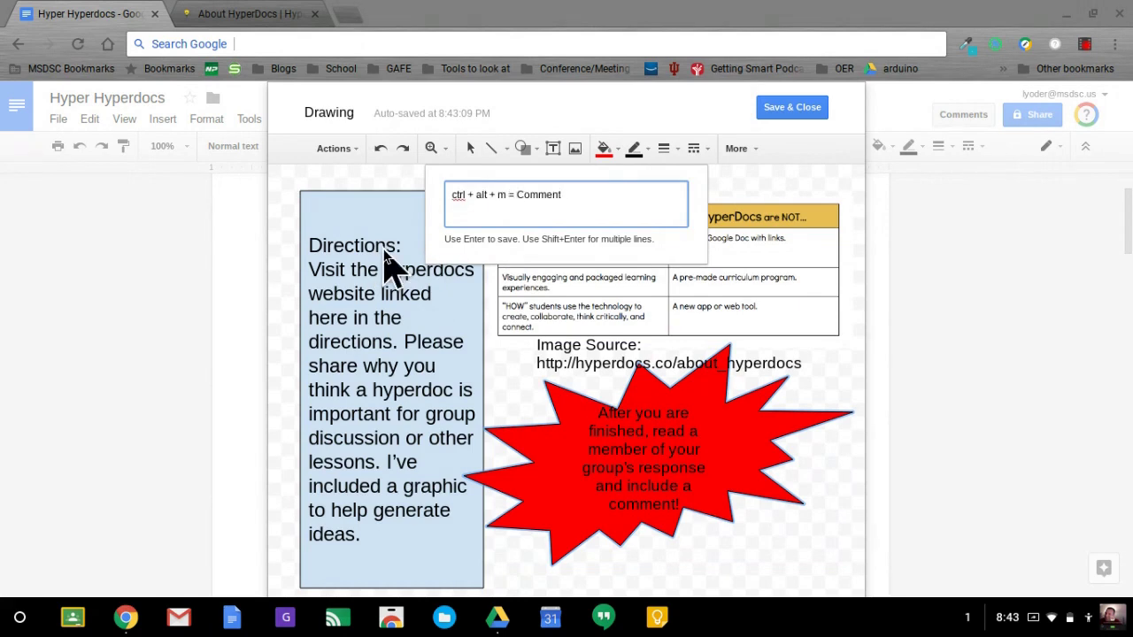
key(Return)
drag(551, 386, 571, 576)
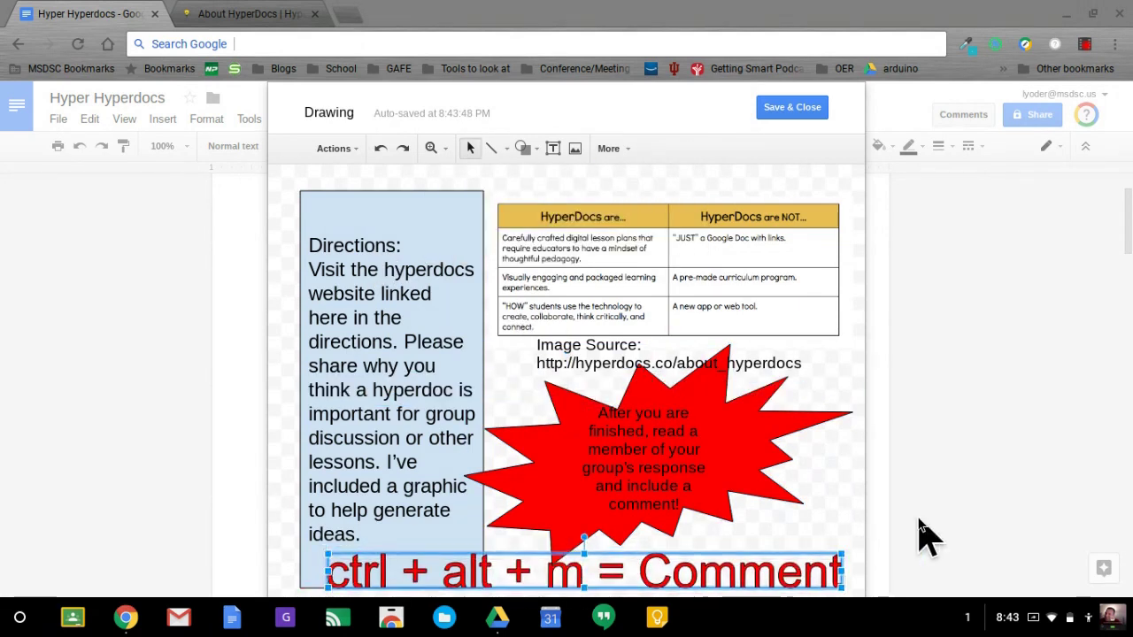
click(793, 114)
scroll(832, 336, down, 1)
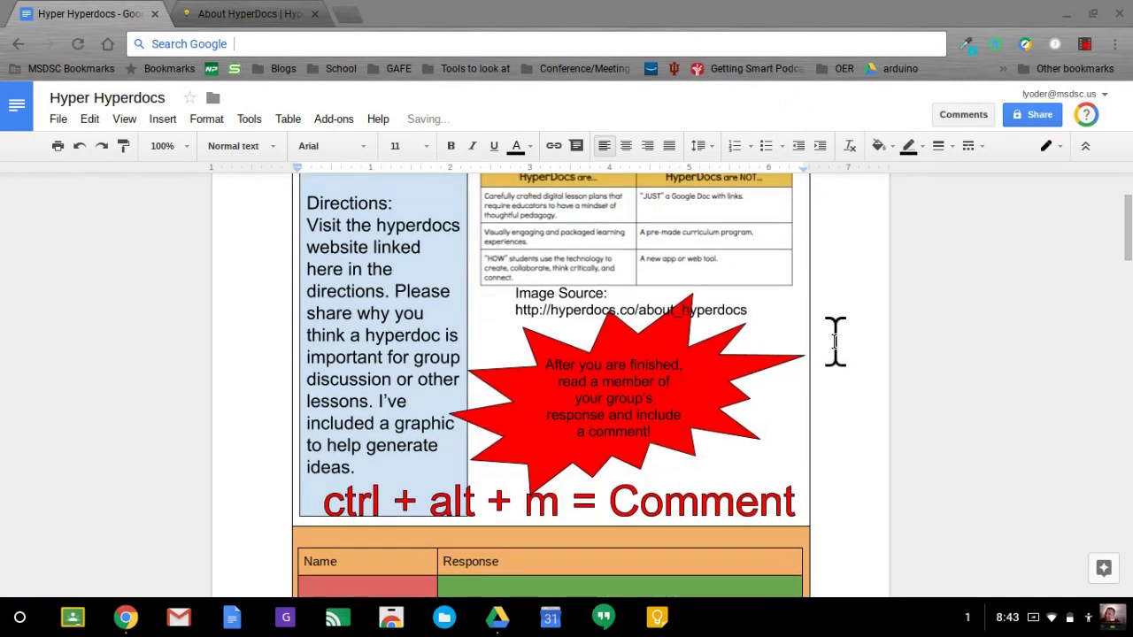
click(632, 316)
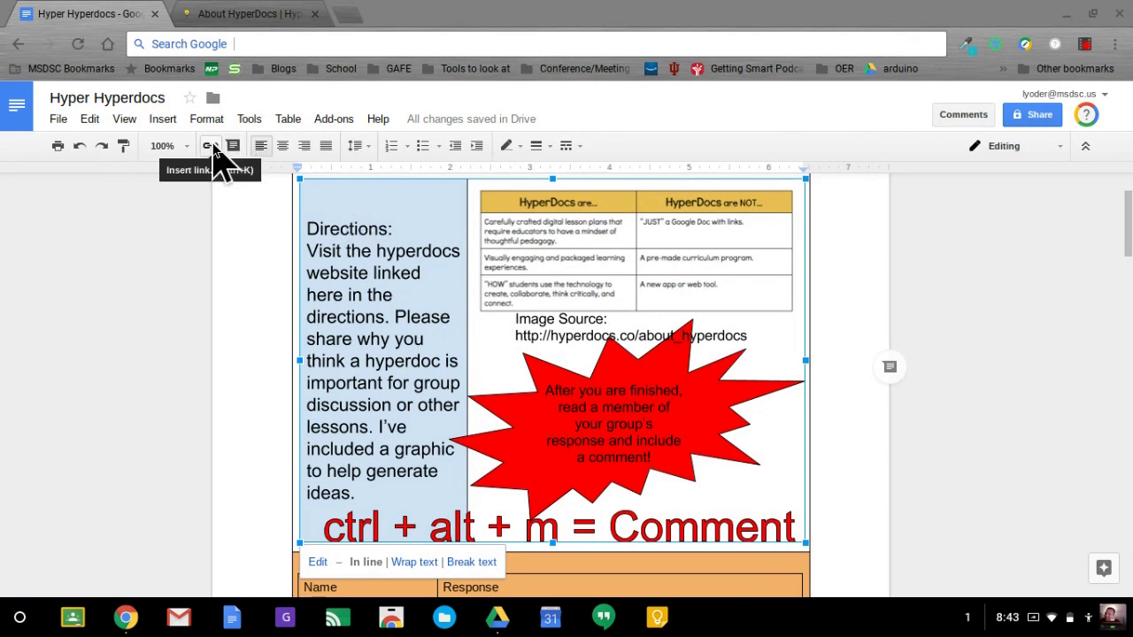
click(283, 18)
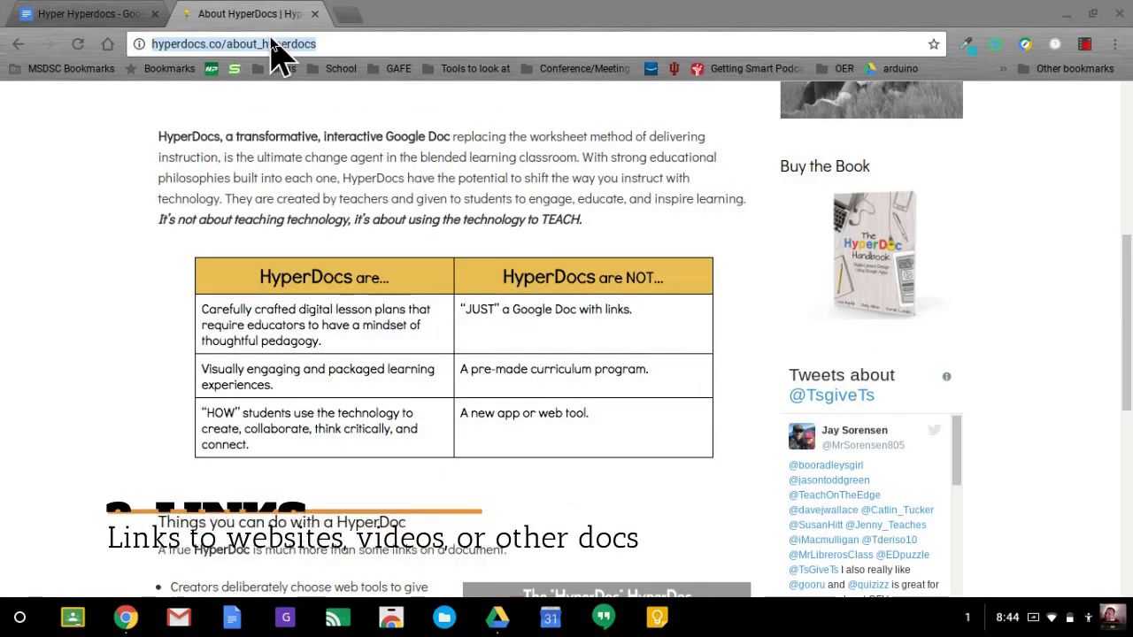
right_click(272, 44)
click(314, 112)
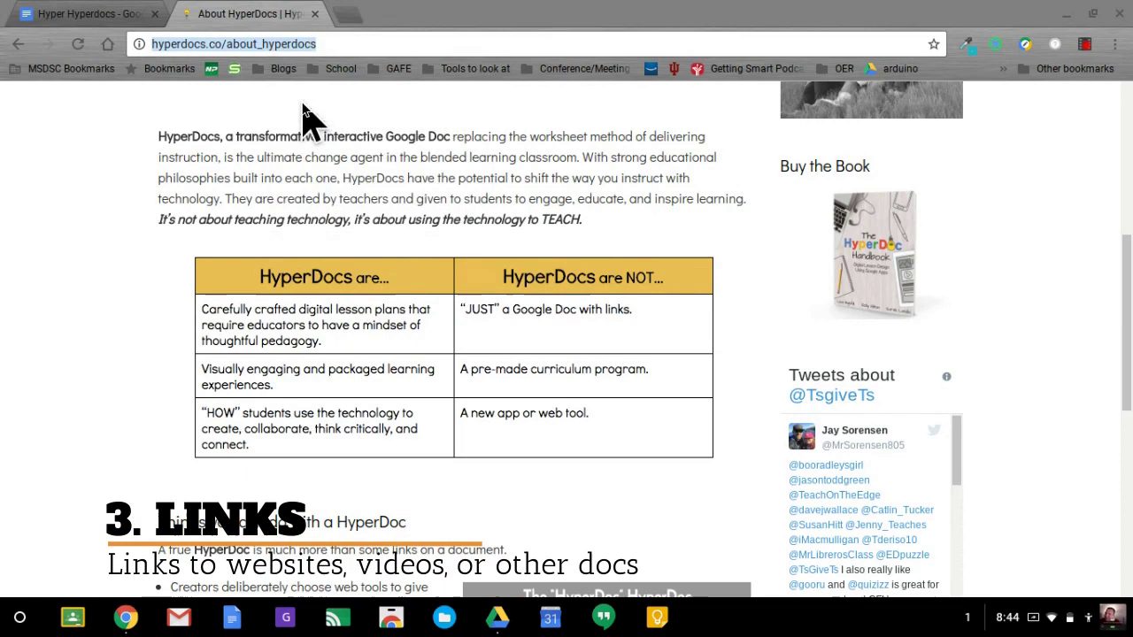
click(76, 18)
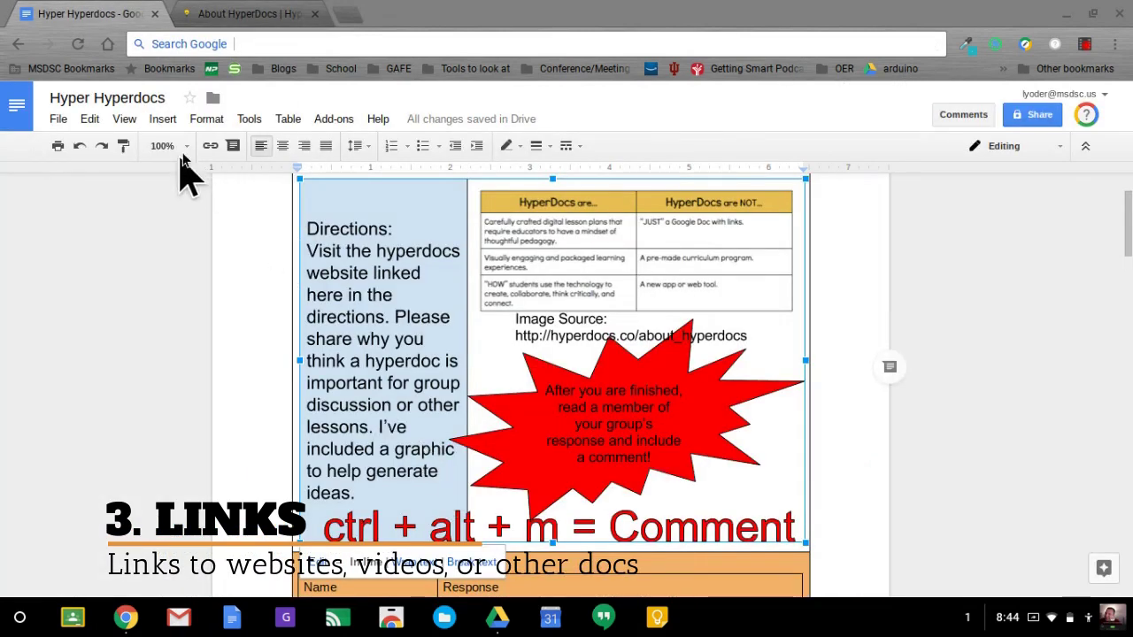
click(207, 149)
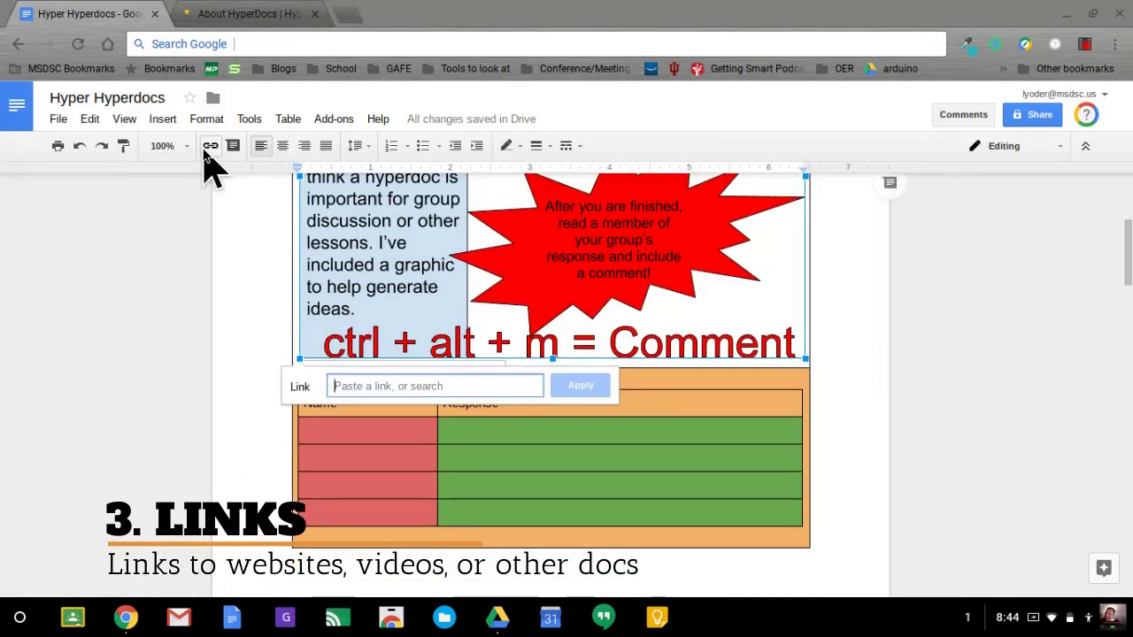
key(ctrl+v)
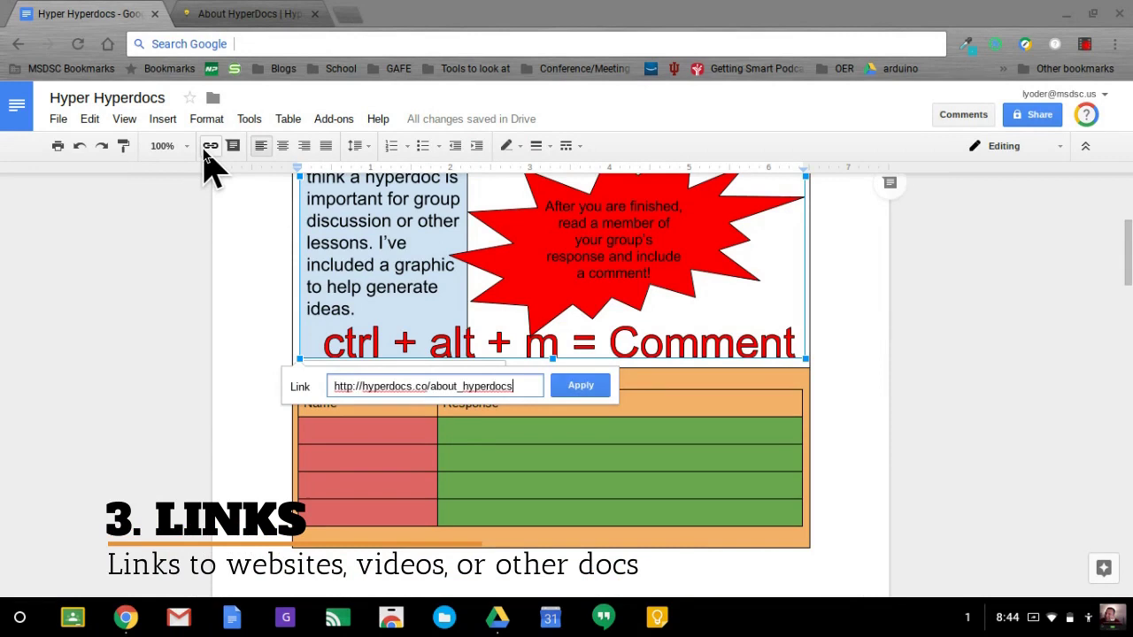
click(581, 386)
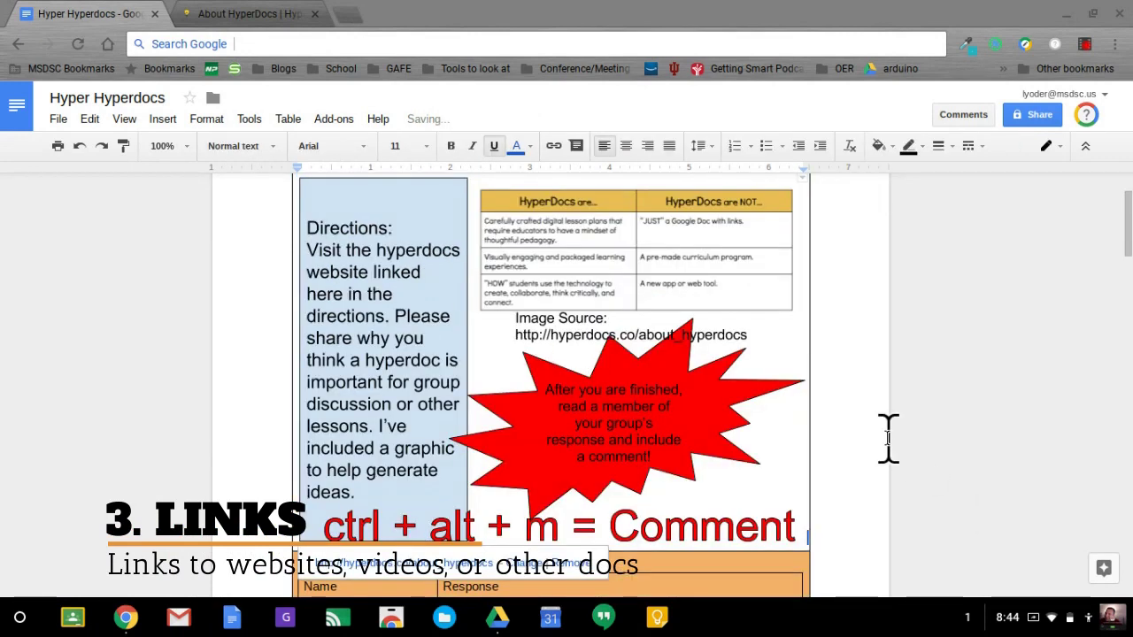
scroll(888, 438, down, 5)
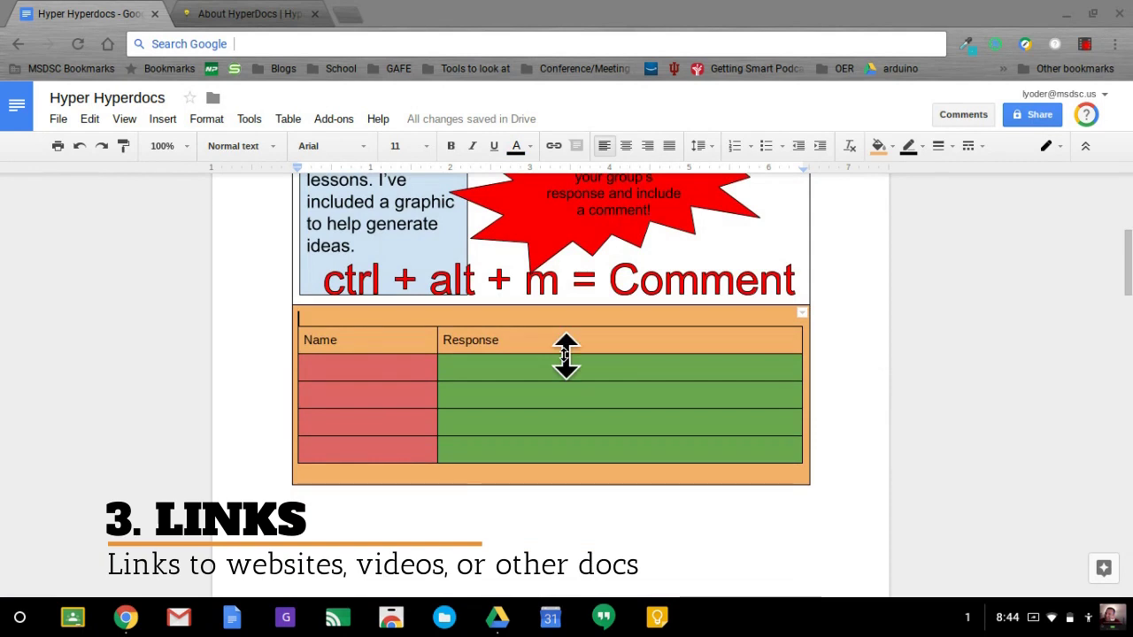
click(520, 240)
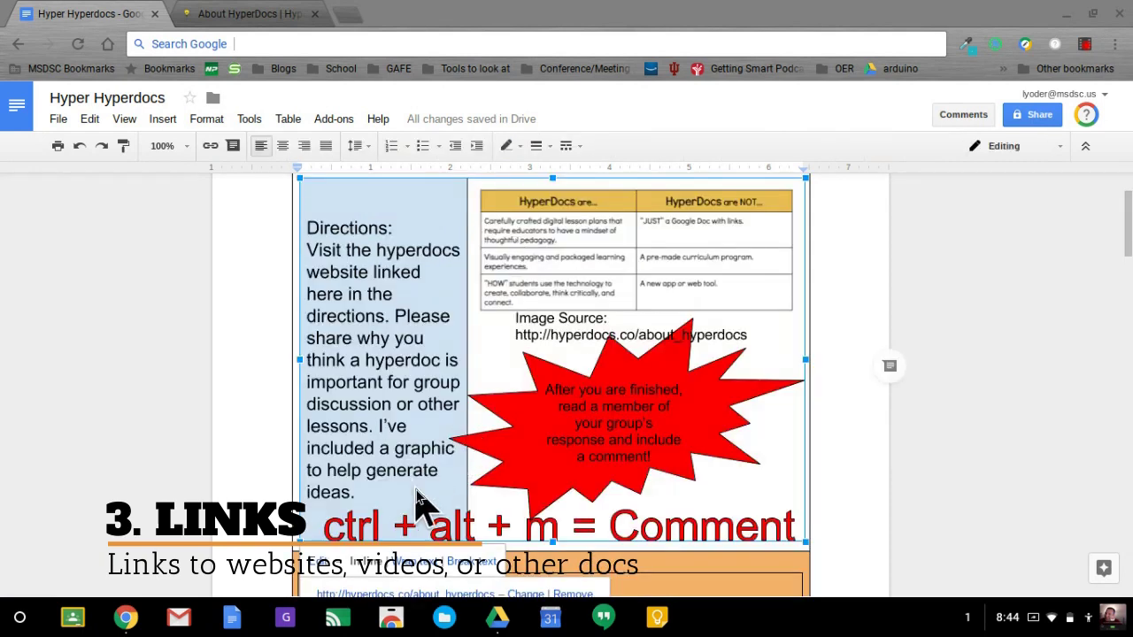
scroll(1006, 434, down, 3)
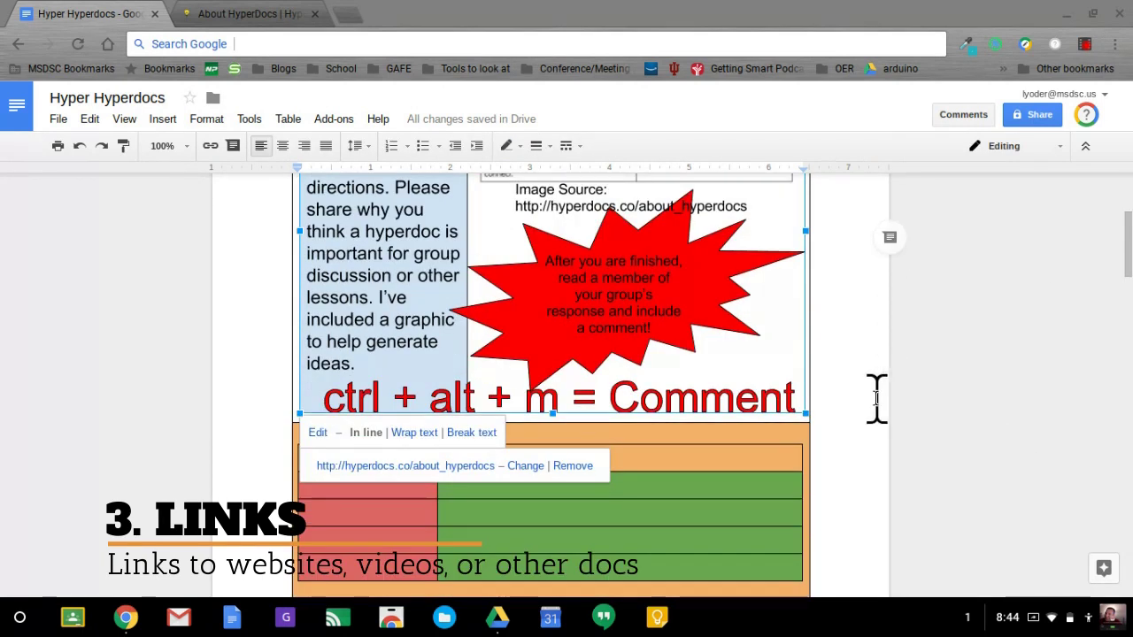
scroll(876, 398, down, 3)
scroll(822, 331, up, 6)
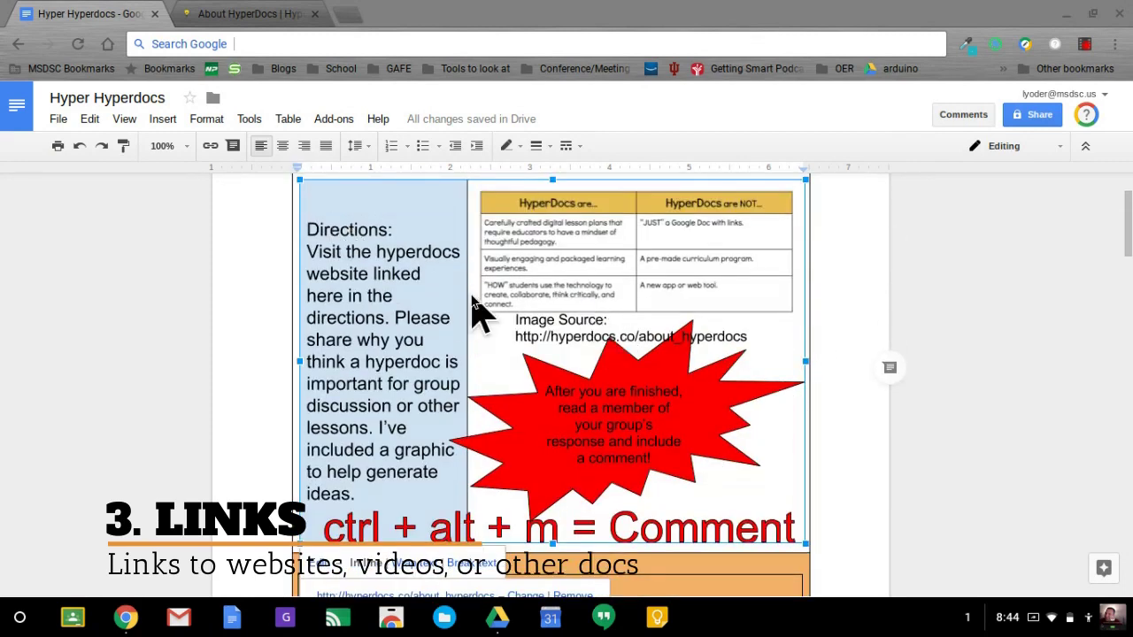
scroll(835, 442, down, 1)
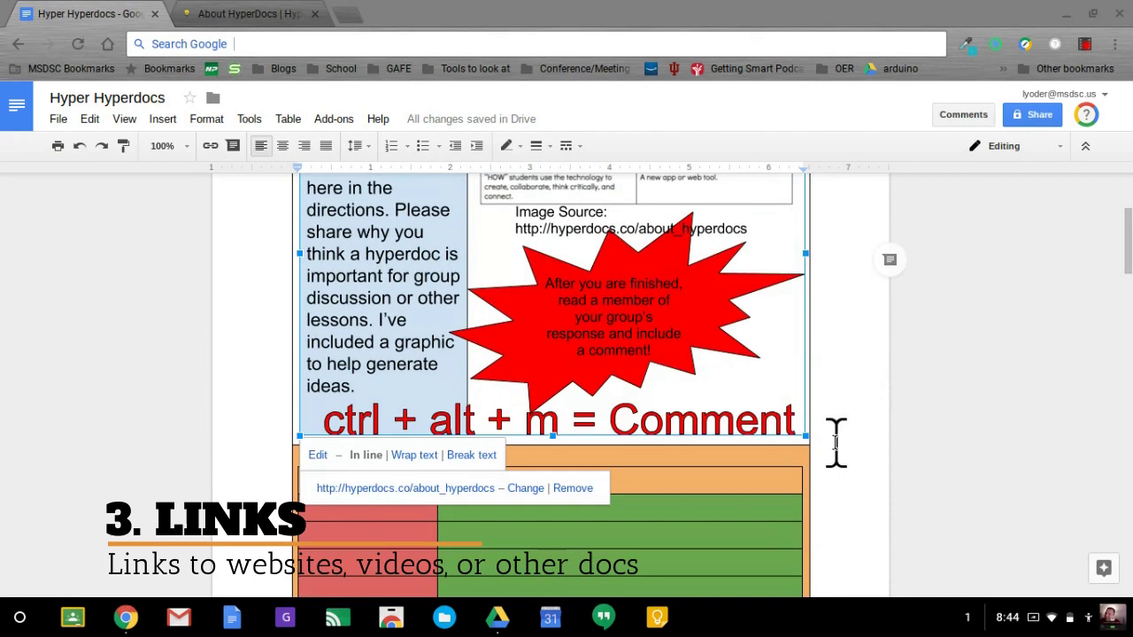
click(835, 443)
scroll(835, 445, up, 1)
click(889, 468)
scroll(889, 469, down, 2)
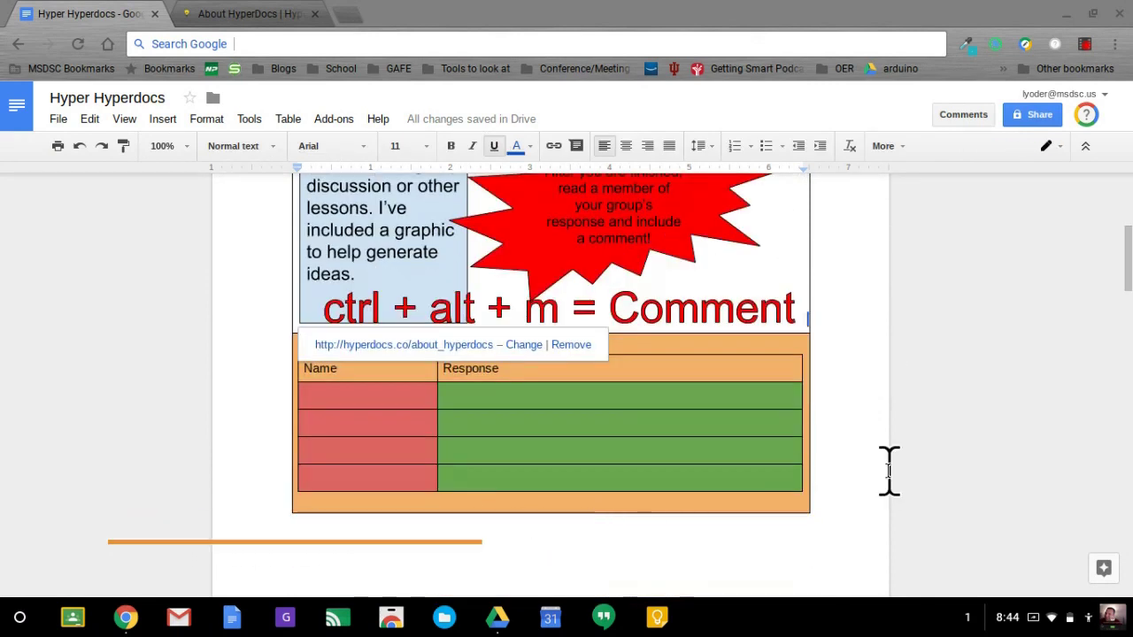
scroll(888, 469, down, 2)
scroll(657, 240, down, 4)
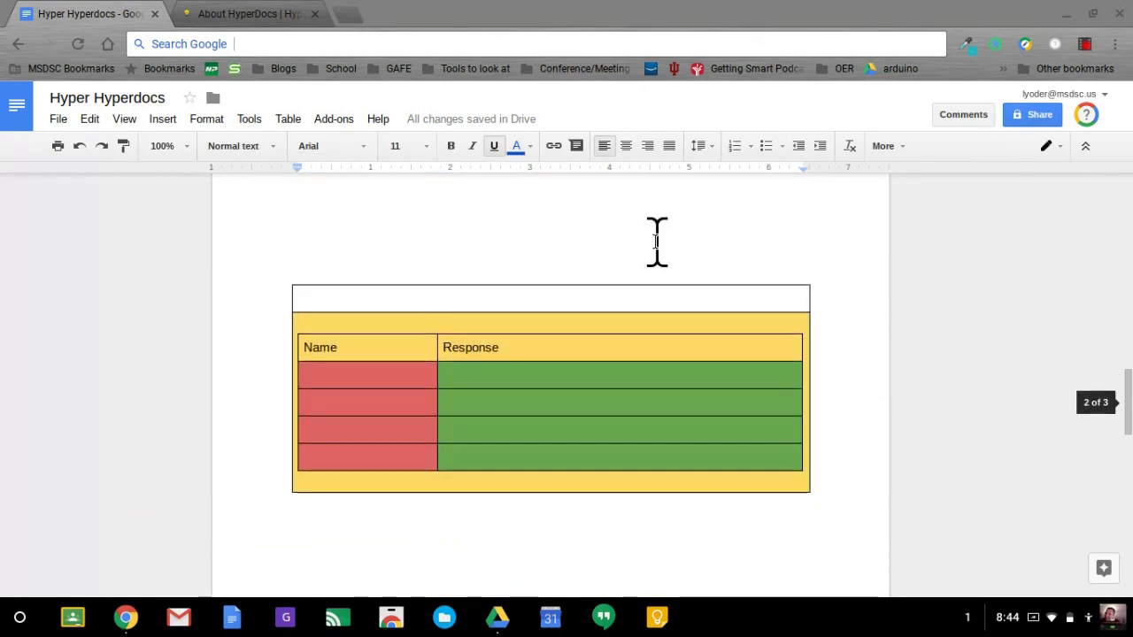
scroll(655, 239, down, 1)
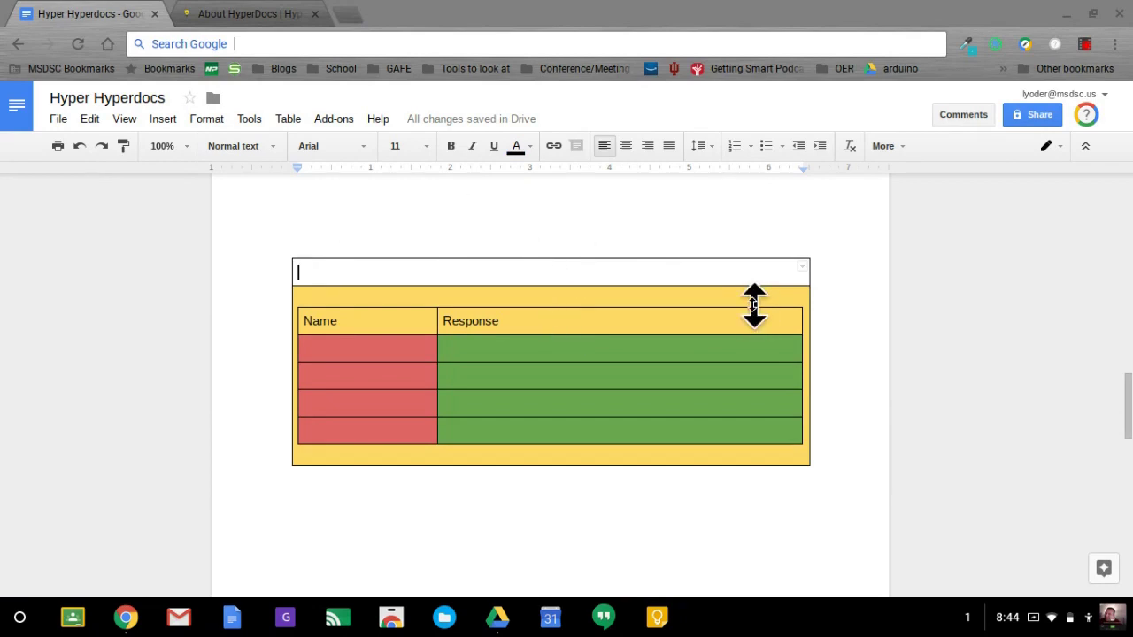
scroll(753, 305, up, 10)
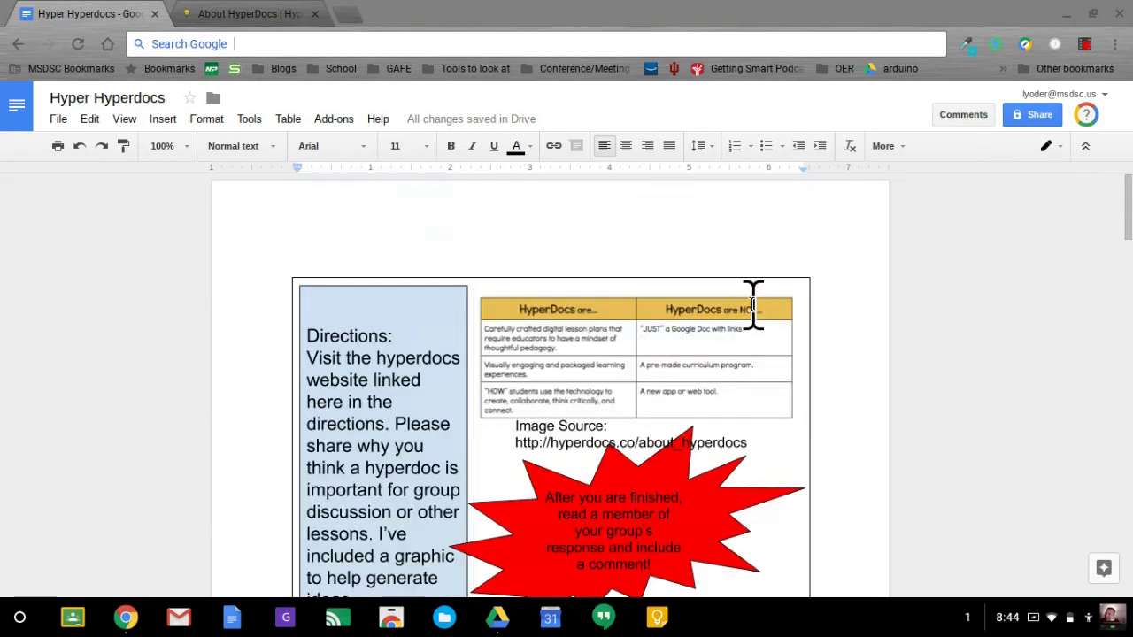
scroll(753, 304, down, 3)
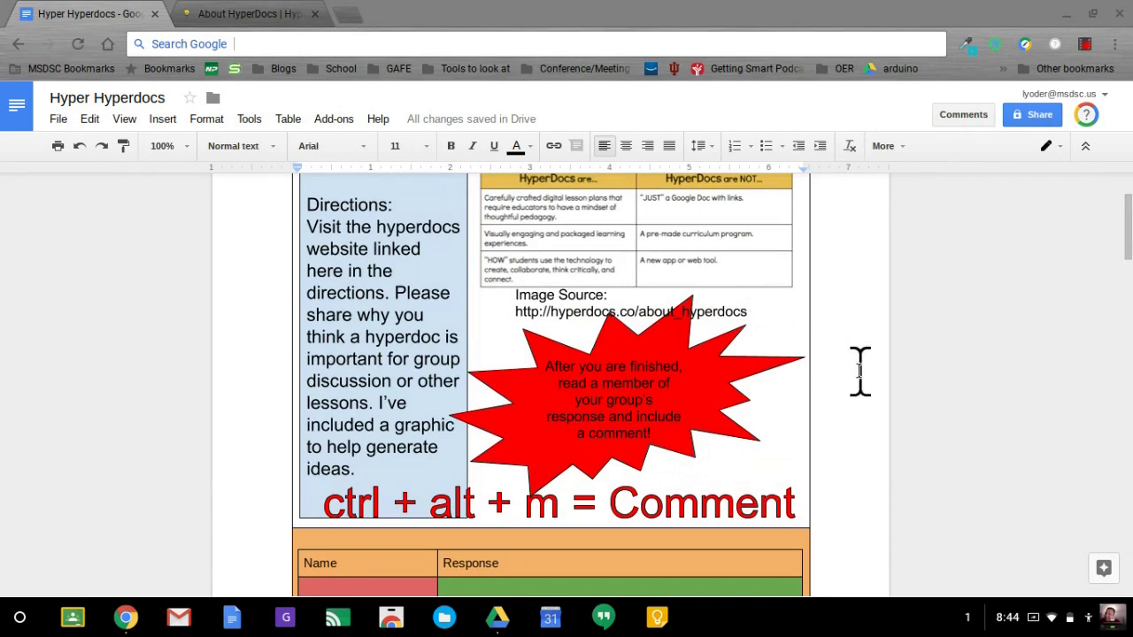
scroll(848, 359, down, 5)
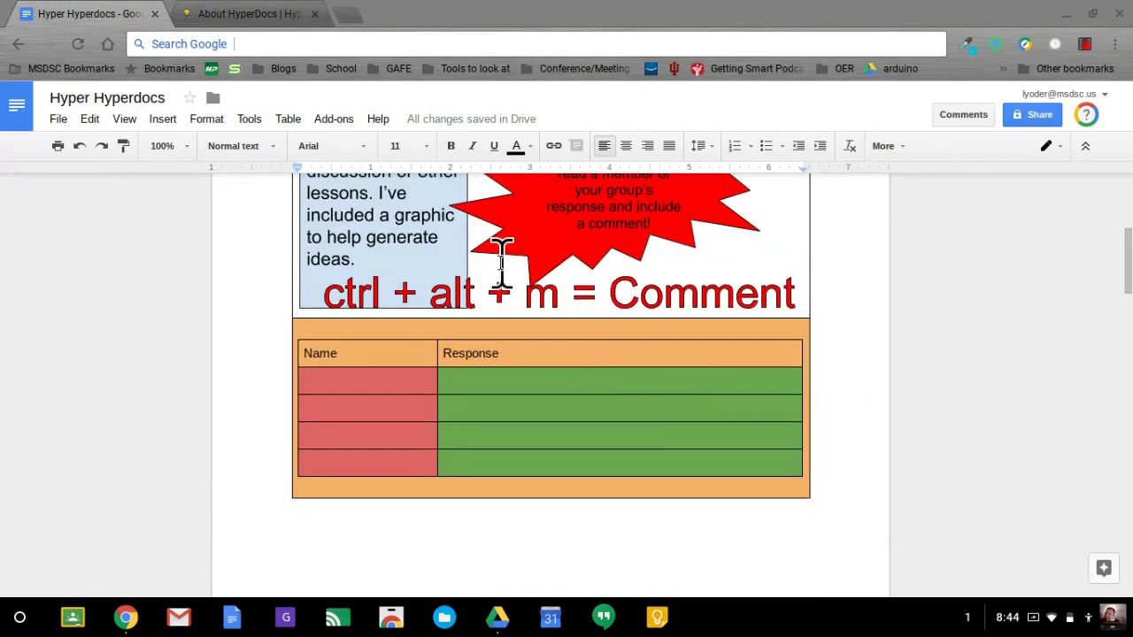
scroll(694, 305, up, 8)
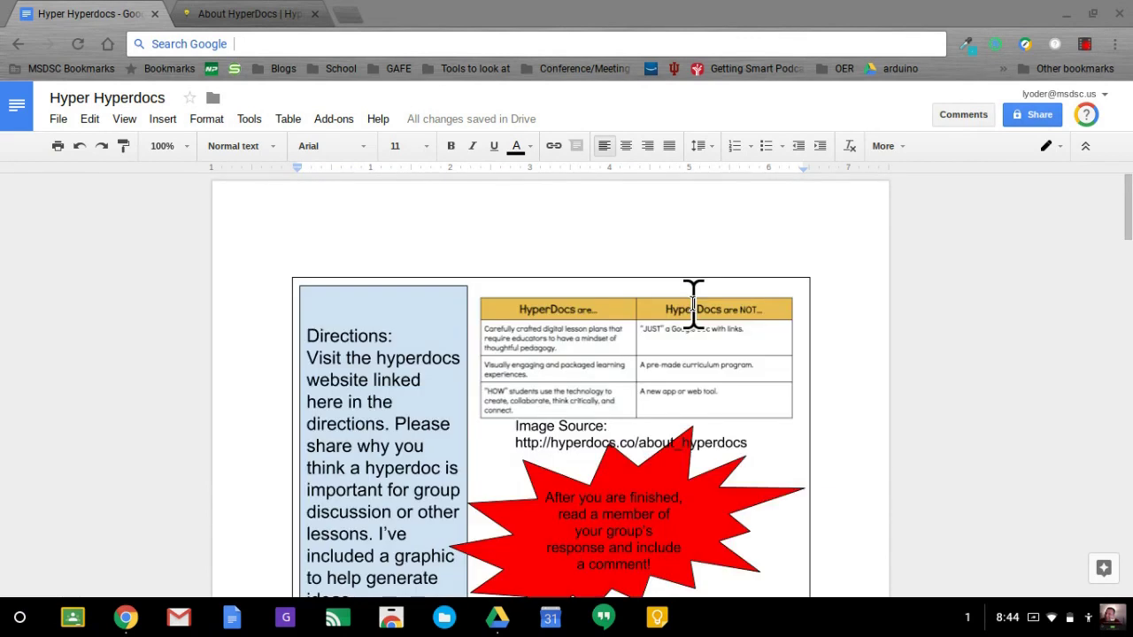
scroll(694, 306, down, 1)
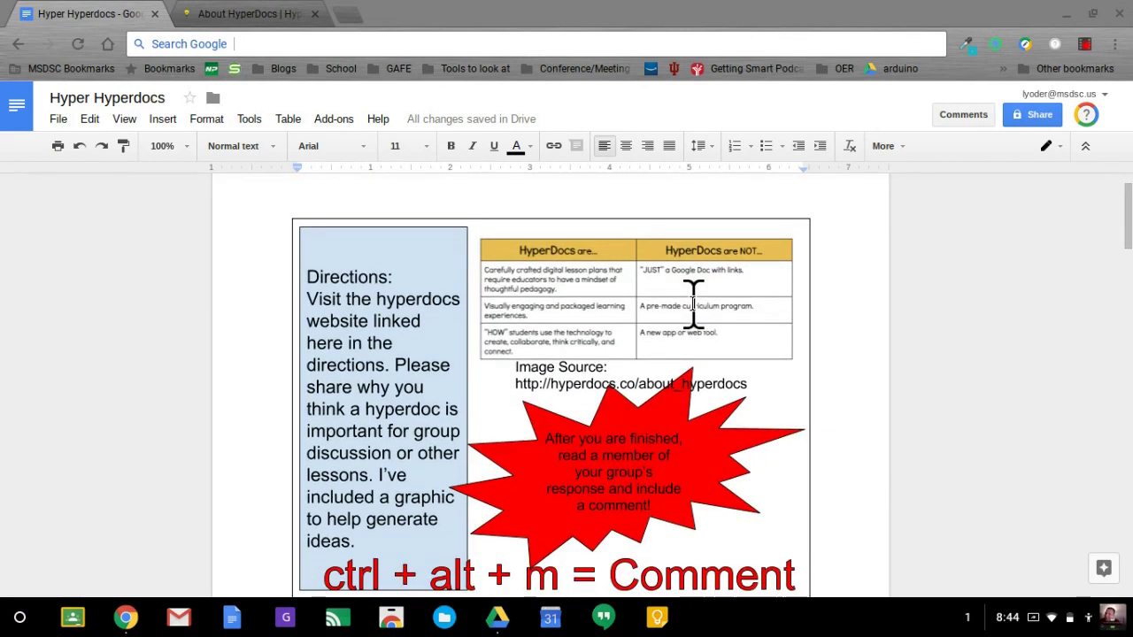
scroll(694, 305, down, 2)
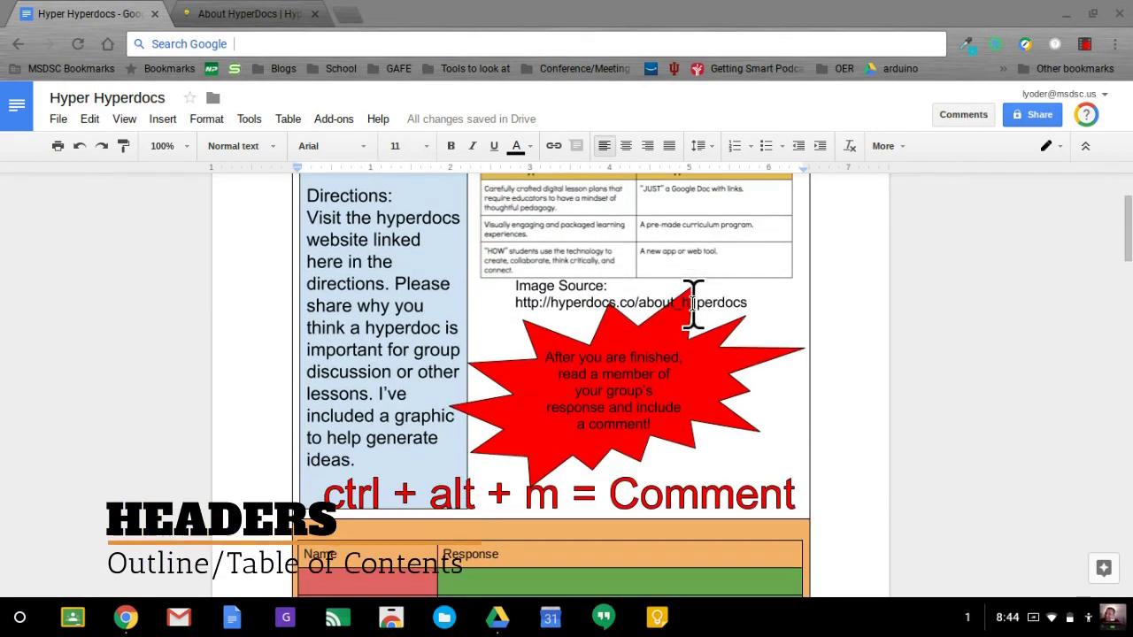
scroll(694, 306, down, 1)
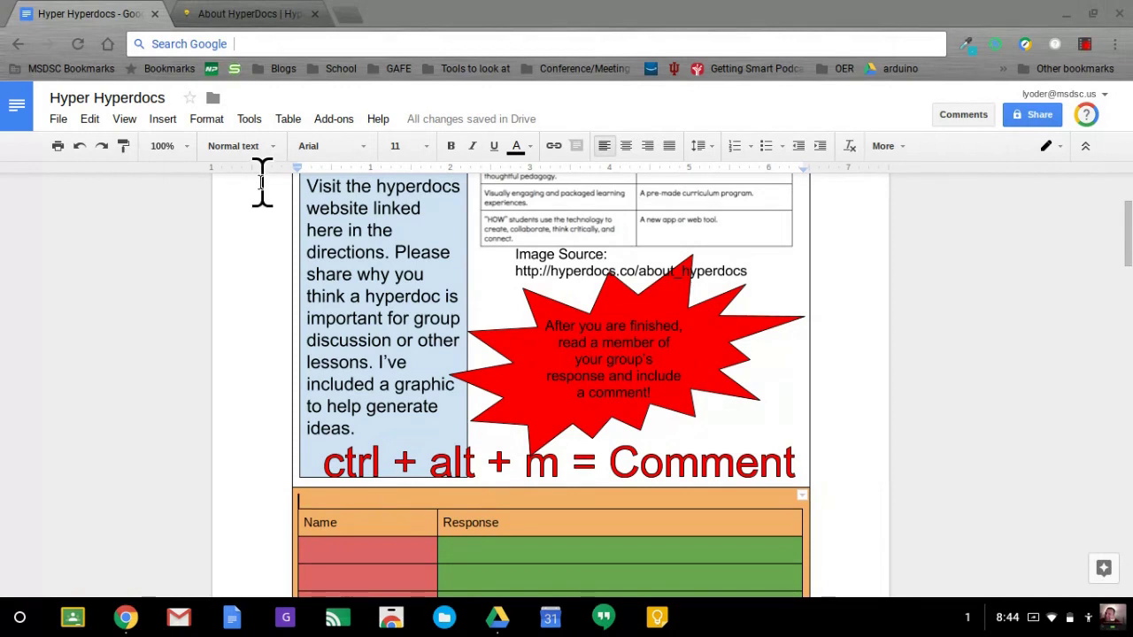
Make the orange table's top line a Heading 1 titled 'Group 1'.
click(239, 146)
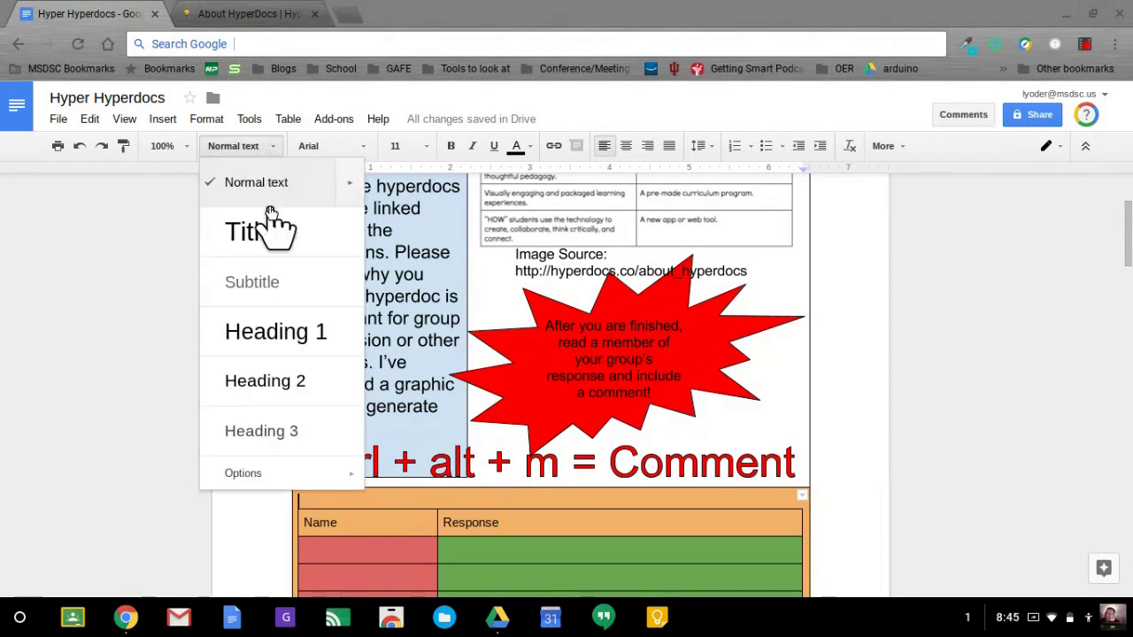
click(262, 347)
text(G)
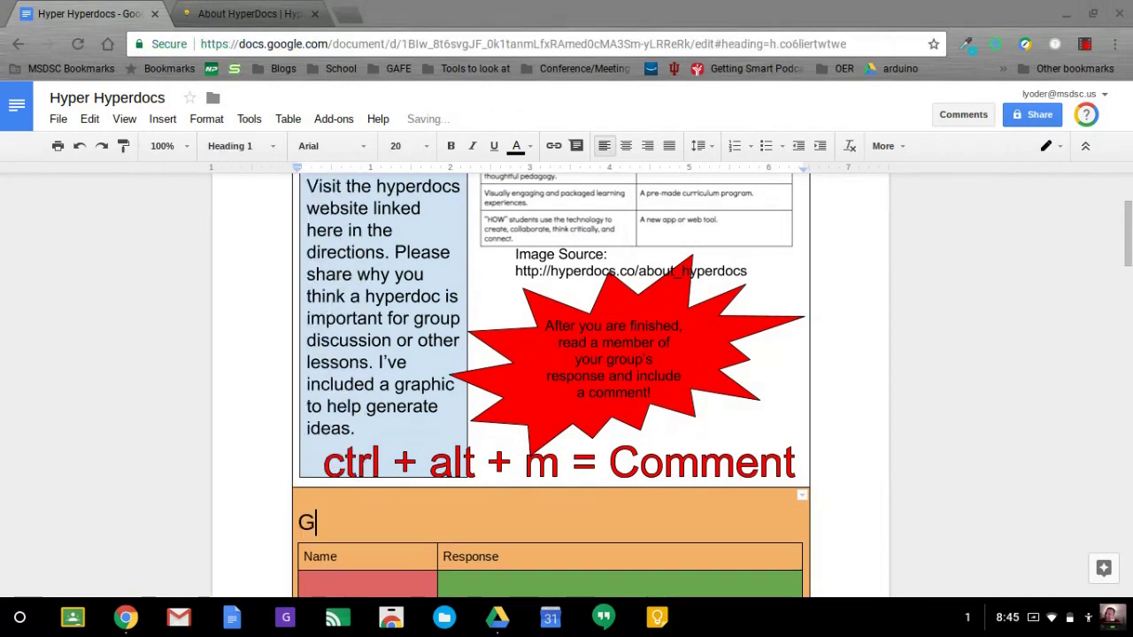
text(roup 1)
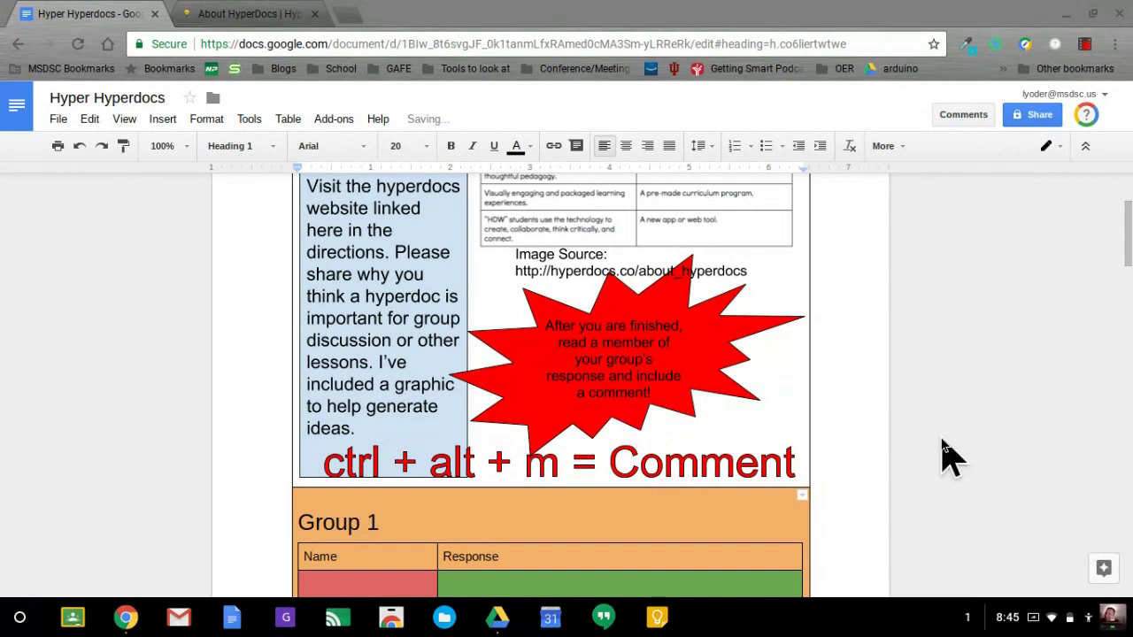
scroll(949, 456, down, 10)
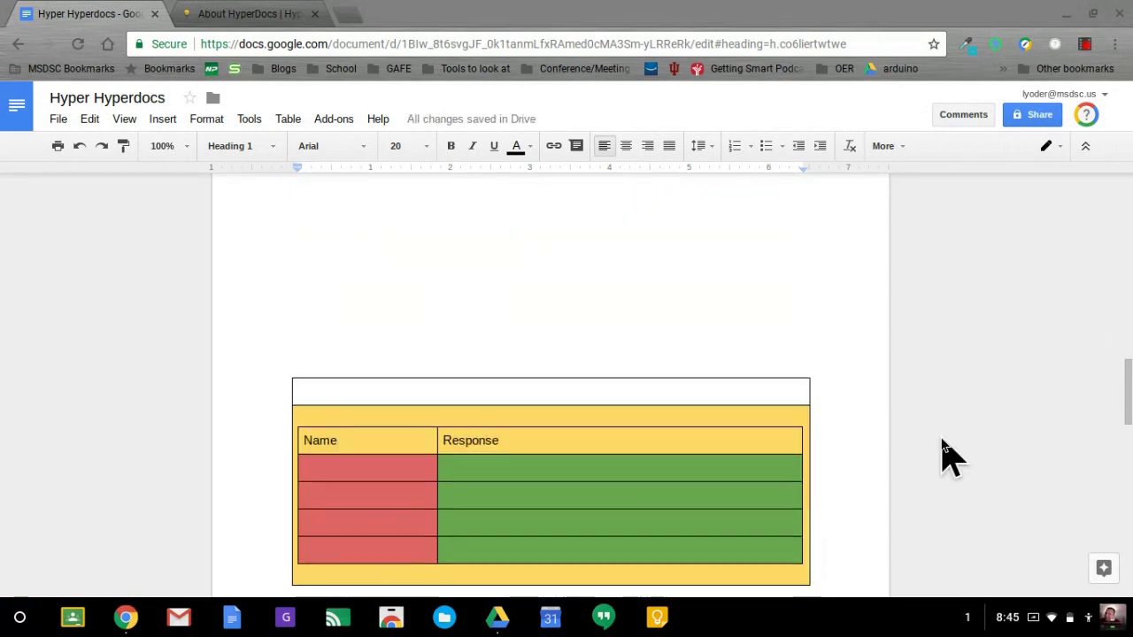
Set the empty line above the yellow table to Heading 1 for 'Group 2'.
click(416, 424)
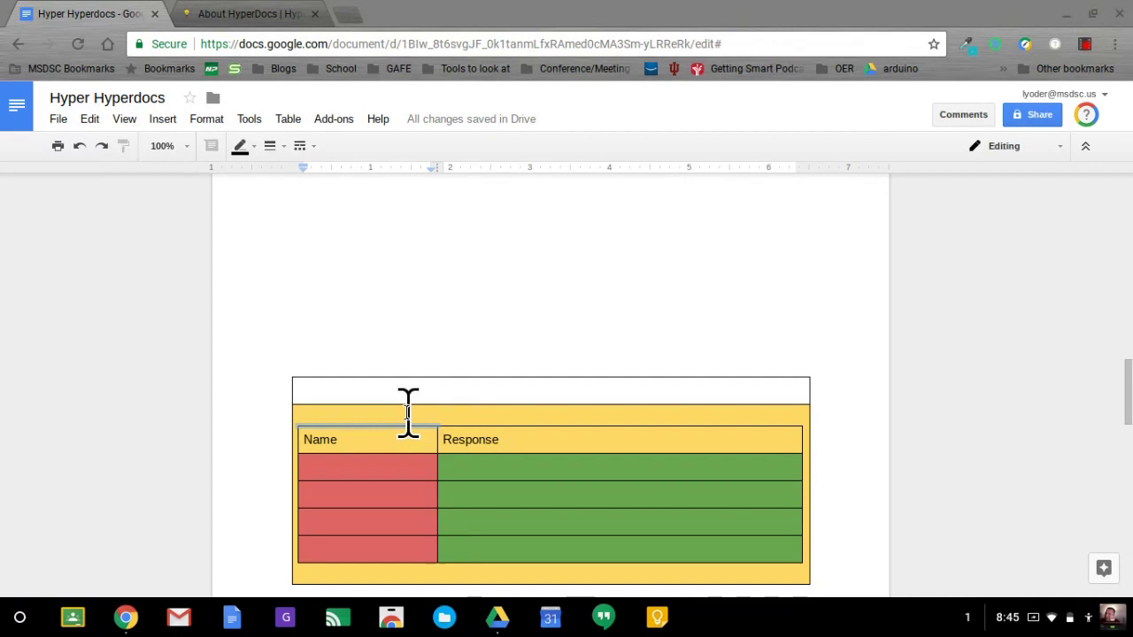
click(407, 411)
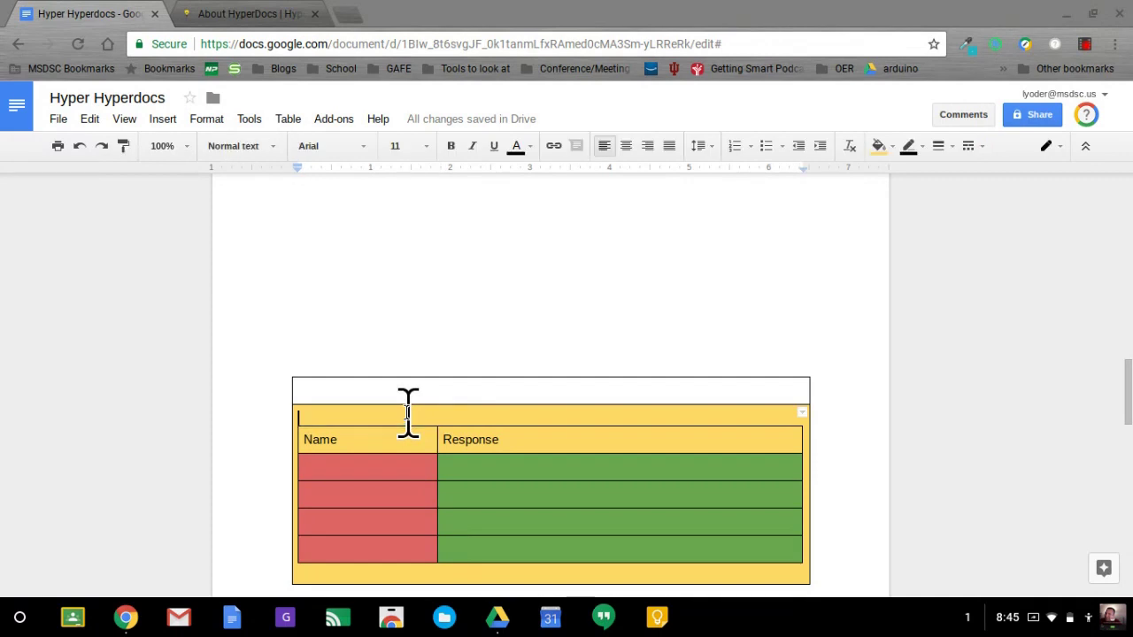
click(265, 148)
click(276, 334)
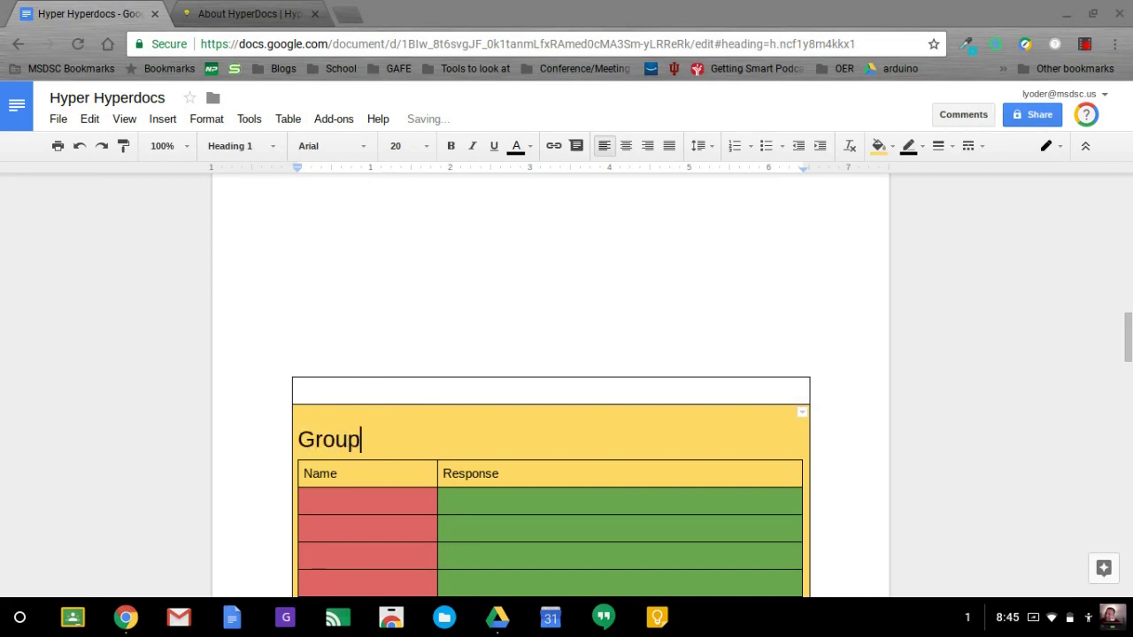
scroll(536, 522, down, 10)
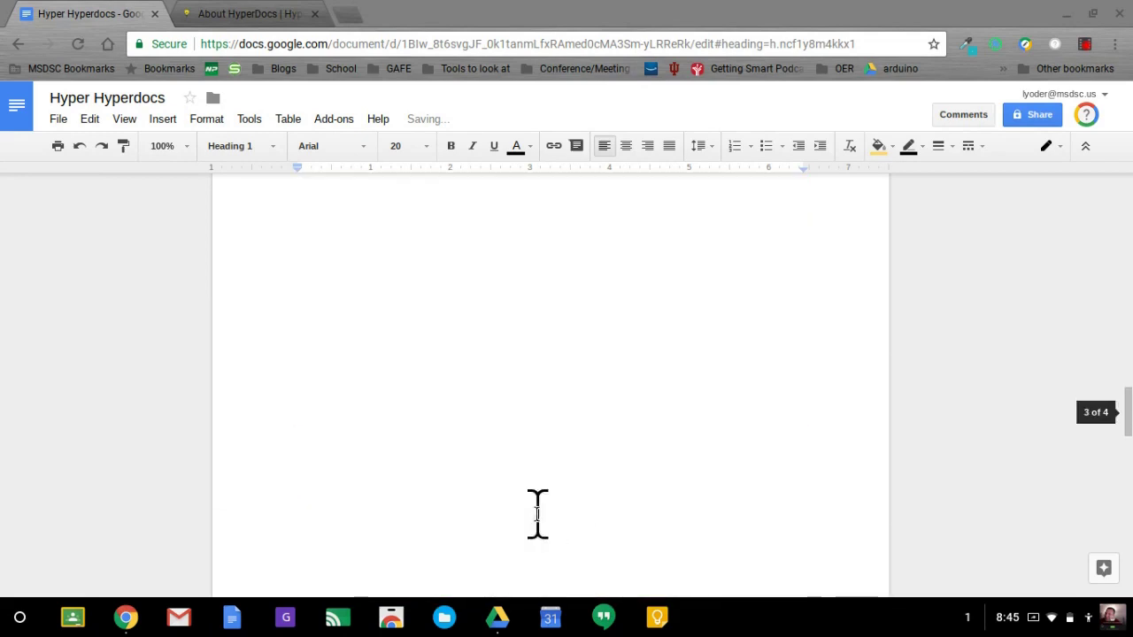
Make the blue table's top line a Heading 1 reading 'Group 3'.
click(432, 484)
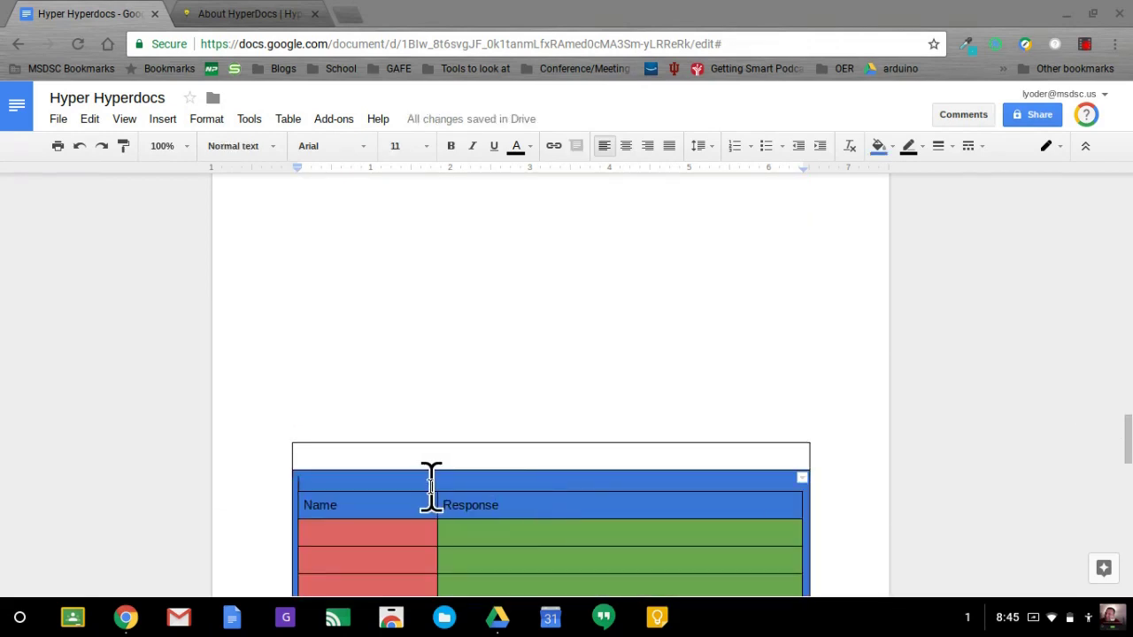
click(273, 146)
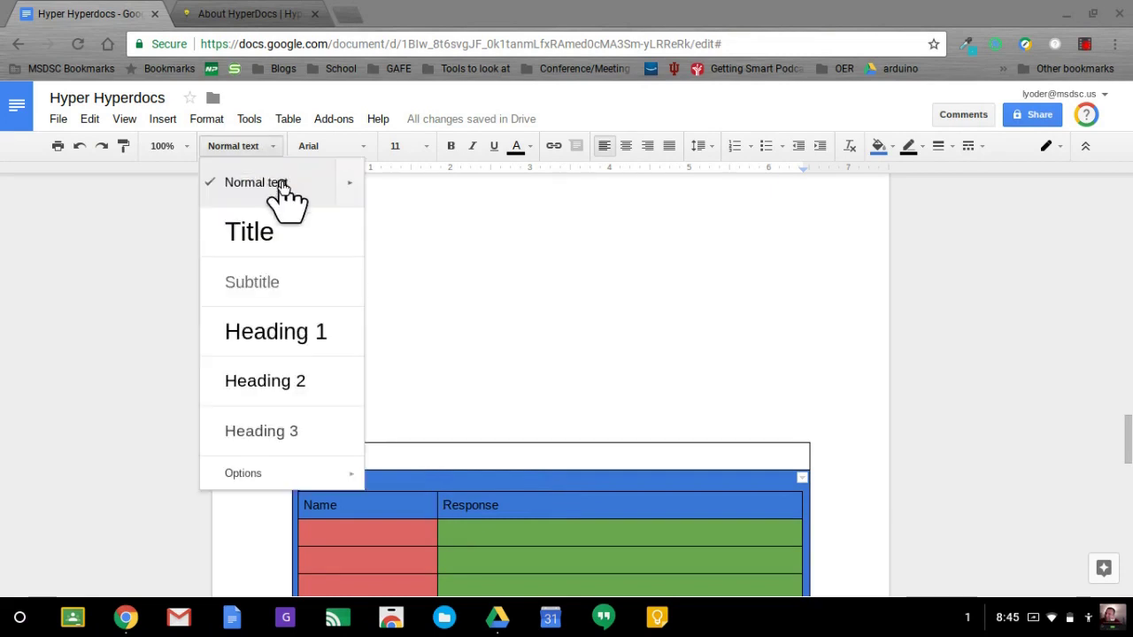
click(296, 342)
text(Group 3)
scroll(873, 493, up, 20)
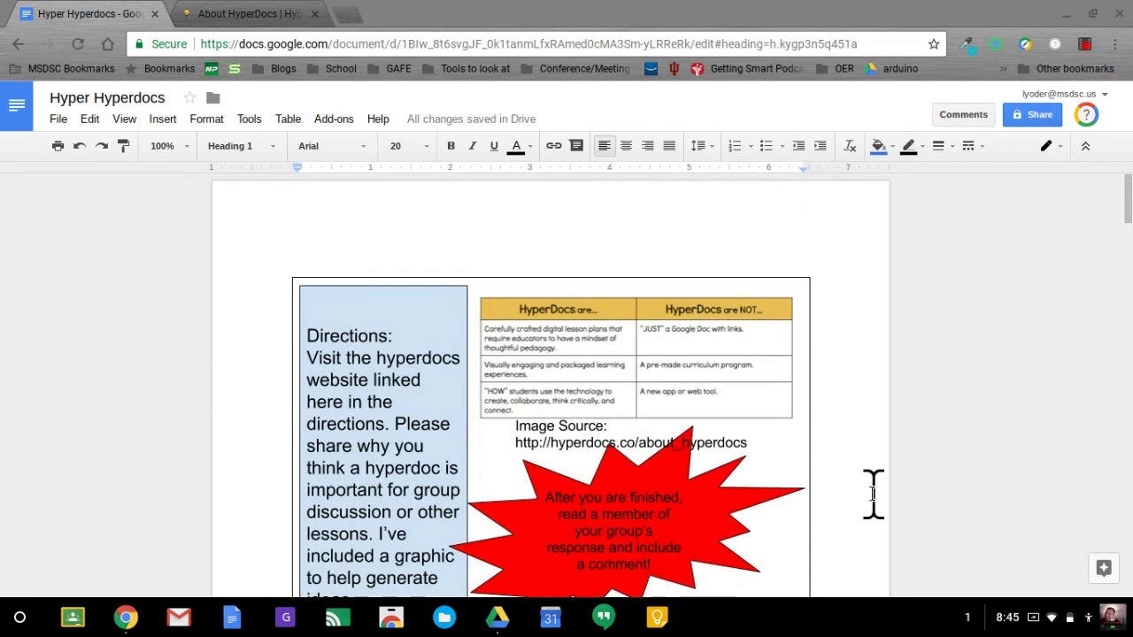
Show the Document outline beside the page via the Tools menu.
click(335, 267)
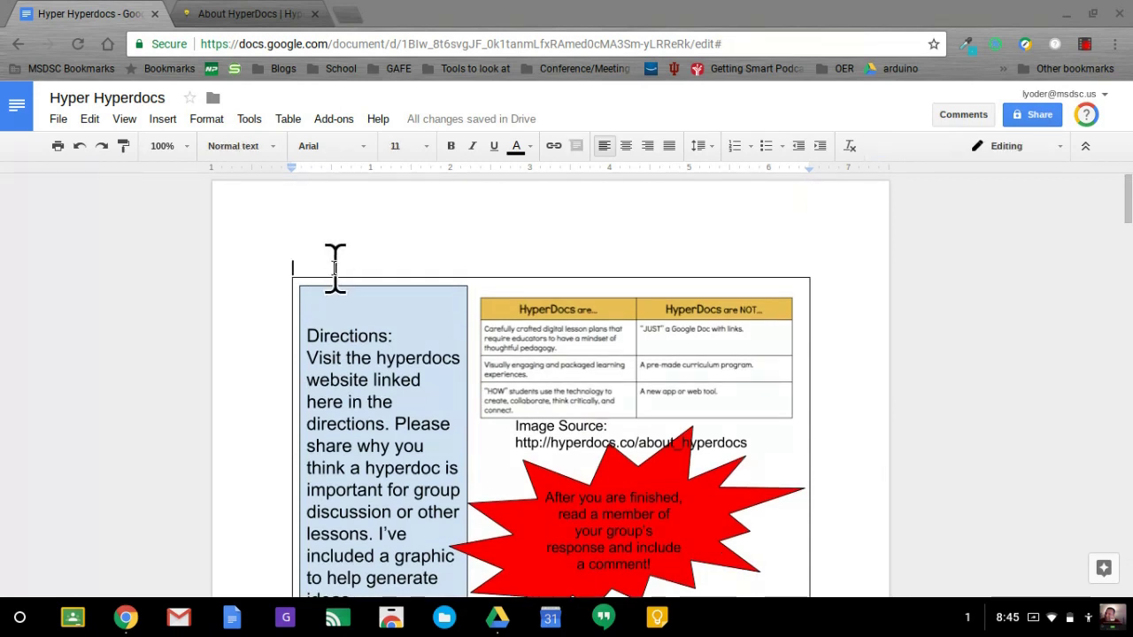
click(248, 121)
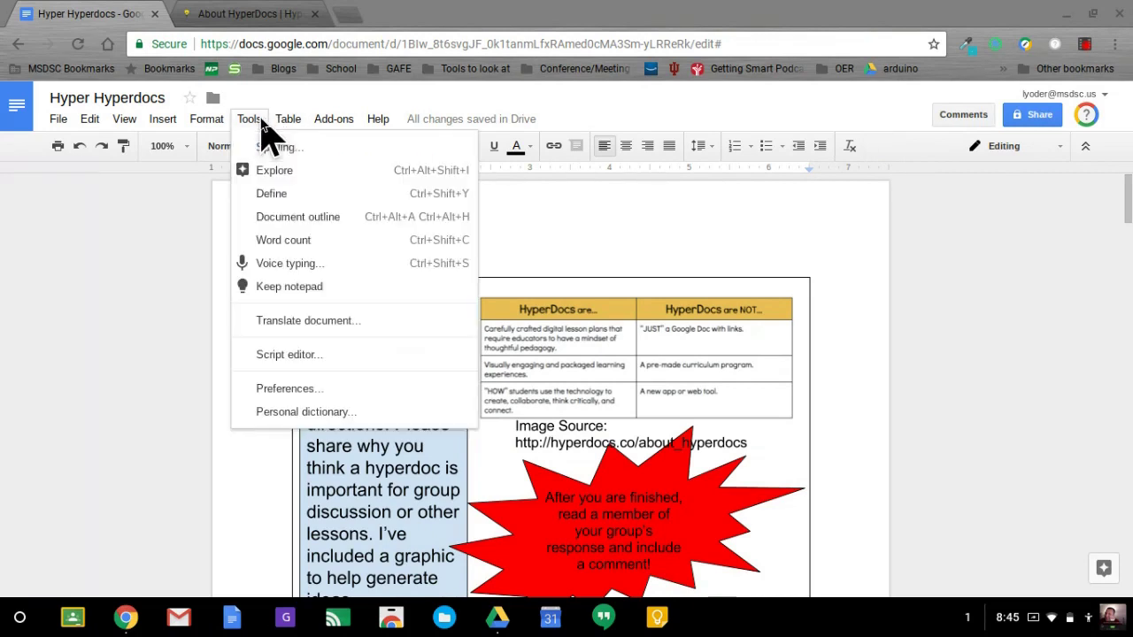
click(335, 224)
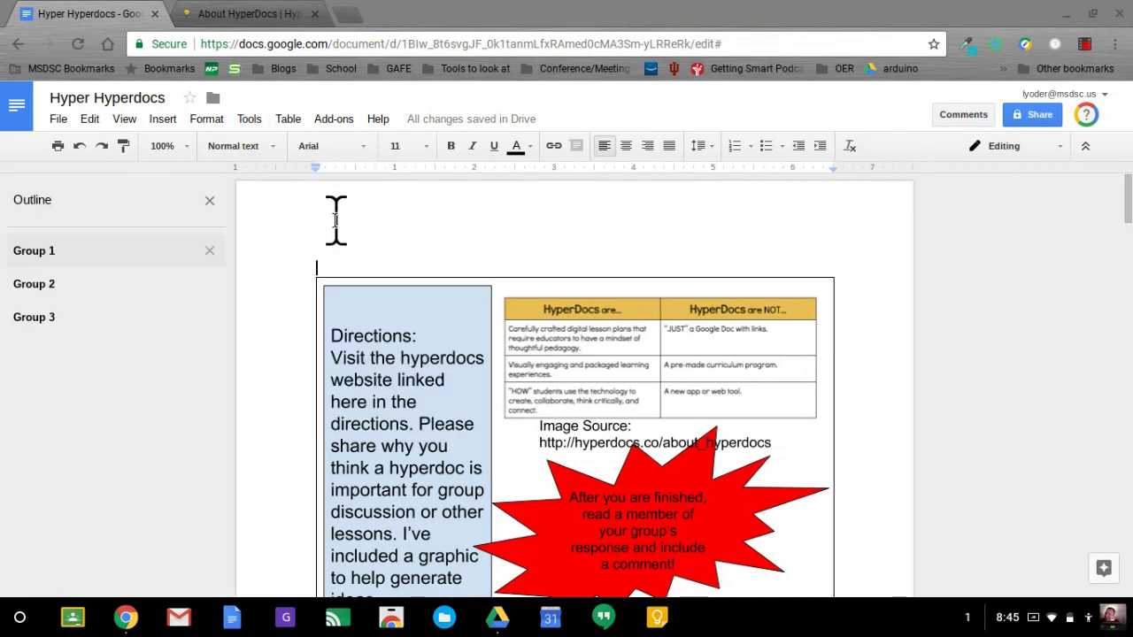
Jump between the Group 1, Group 2 and Group 3 headings from the outline.
click(35, 252)
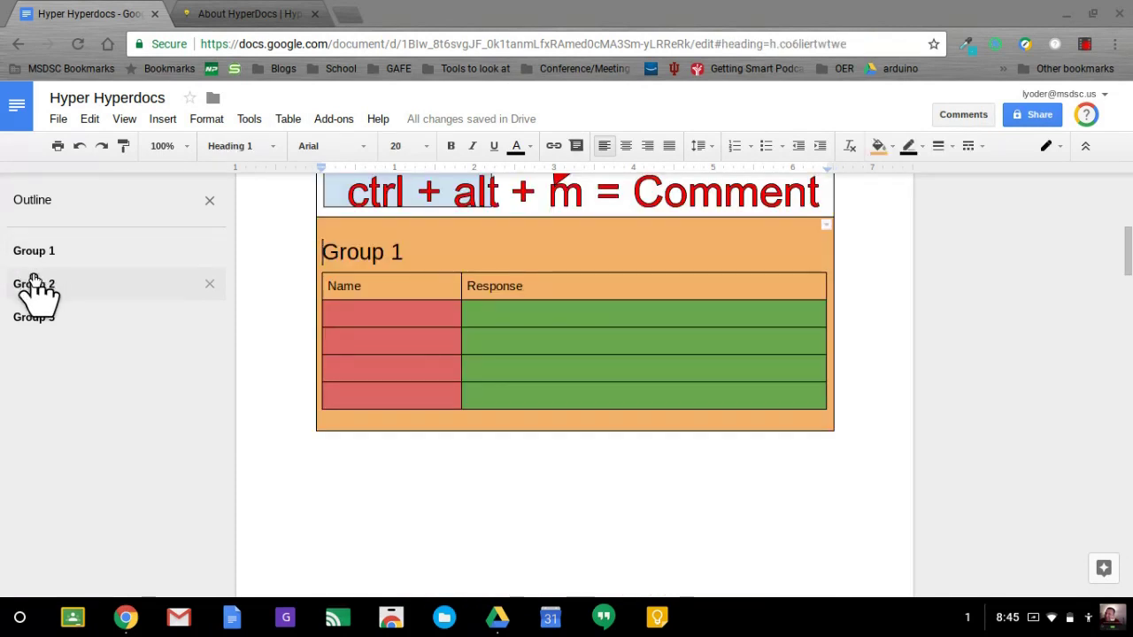
click(35, 285)
click(32, 317)
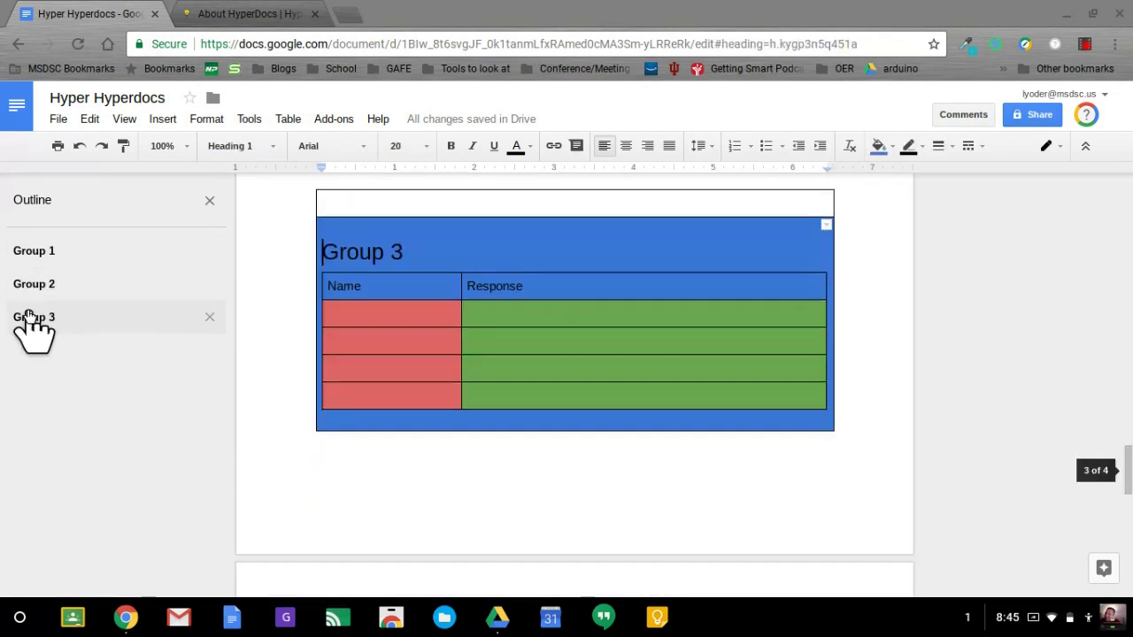
click(30, 281)
click(22, 250)
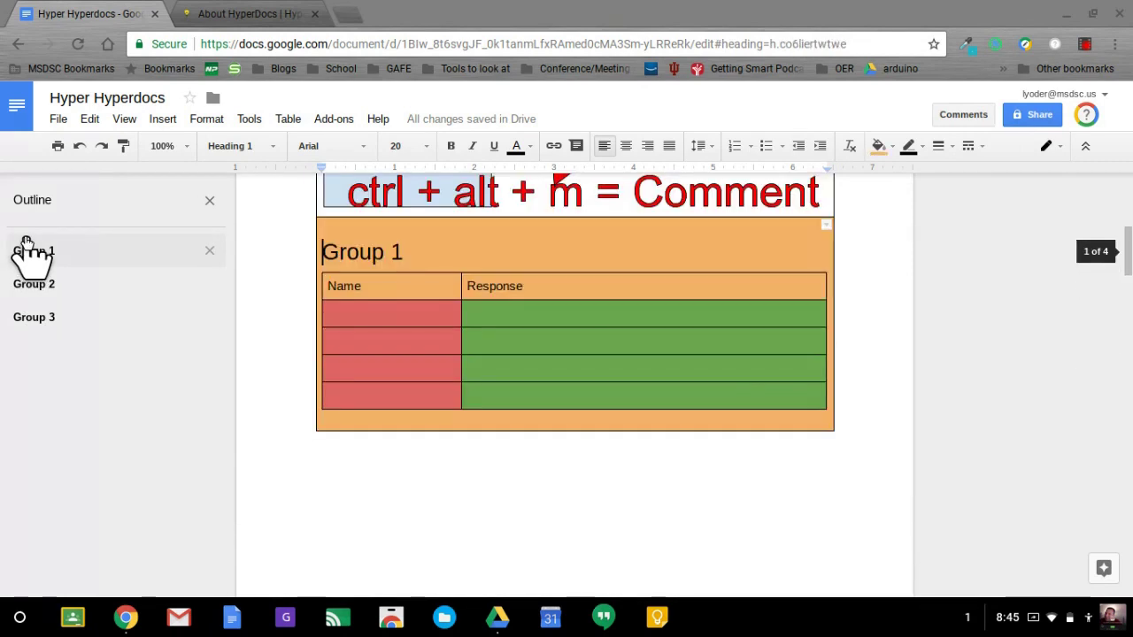
click(35, 287)
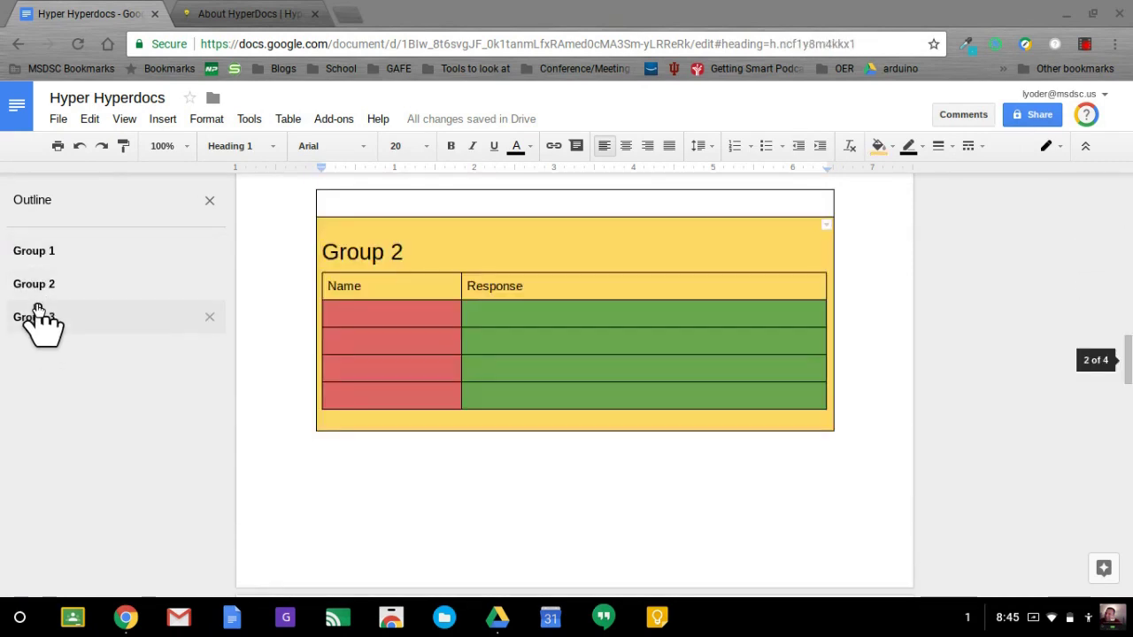
click(46, 251)
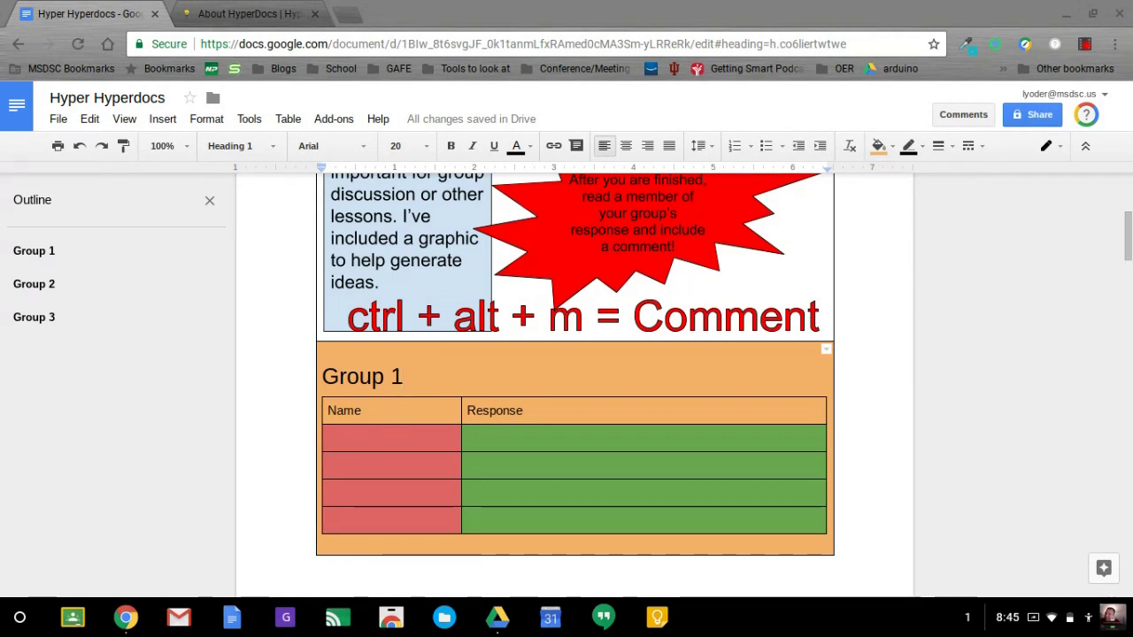
Add a Heading 2 line 'Group 1 first response' below the Group 1 heading.
key(Return)
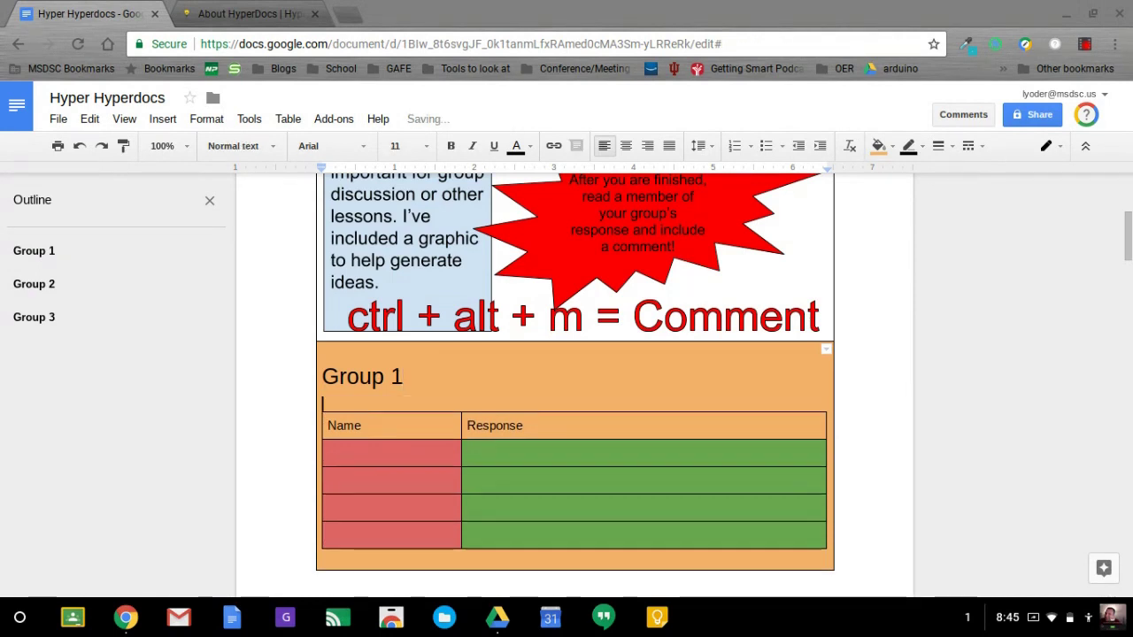
click(246, 154)
click(302, 382)
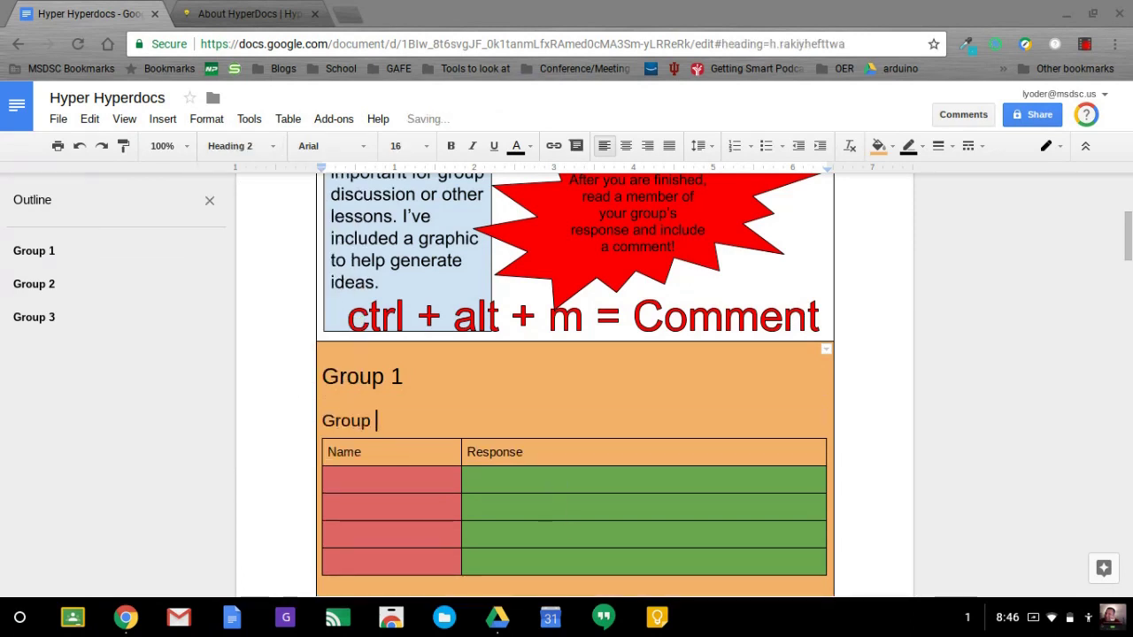
text(Group 1 first response)
key(Return)
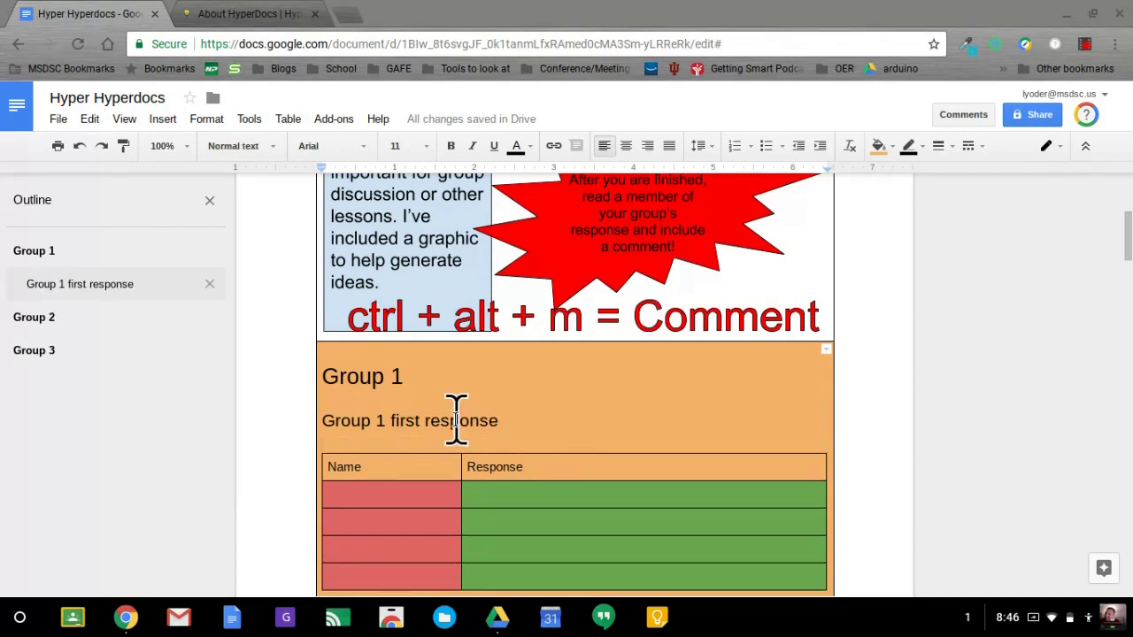
Test the outline links for Group 1, its first-response subheading and Group 2.
click(78, 258)
click(85, 287)
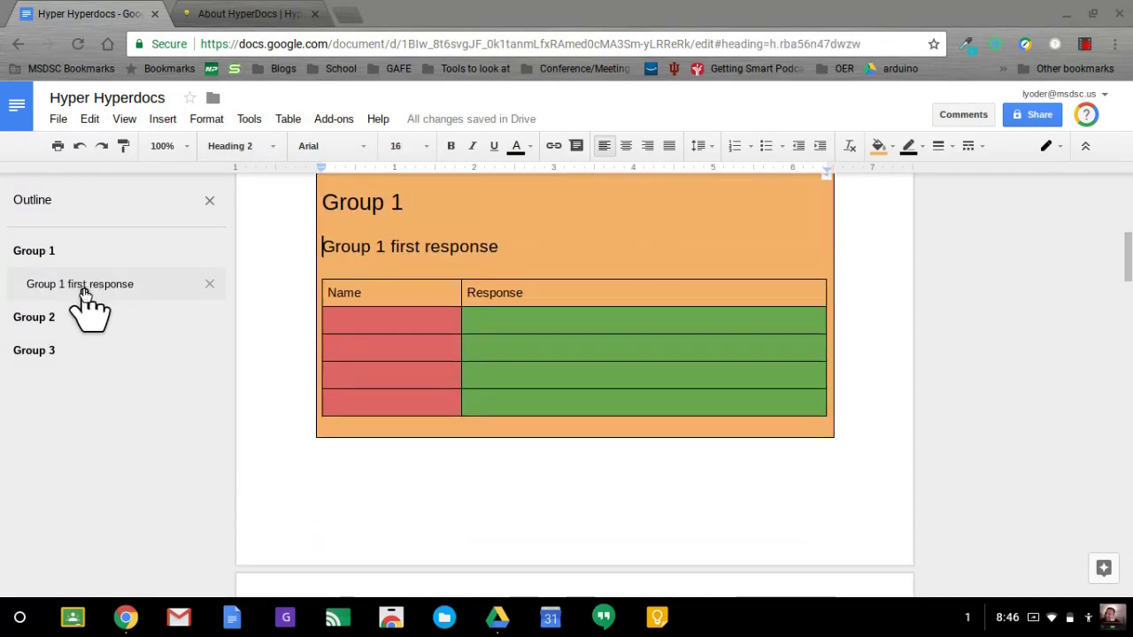
click(34, 246)
click(36, 319)
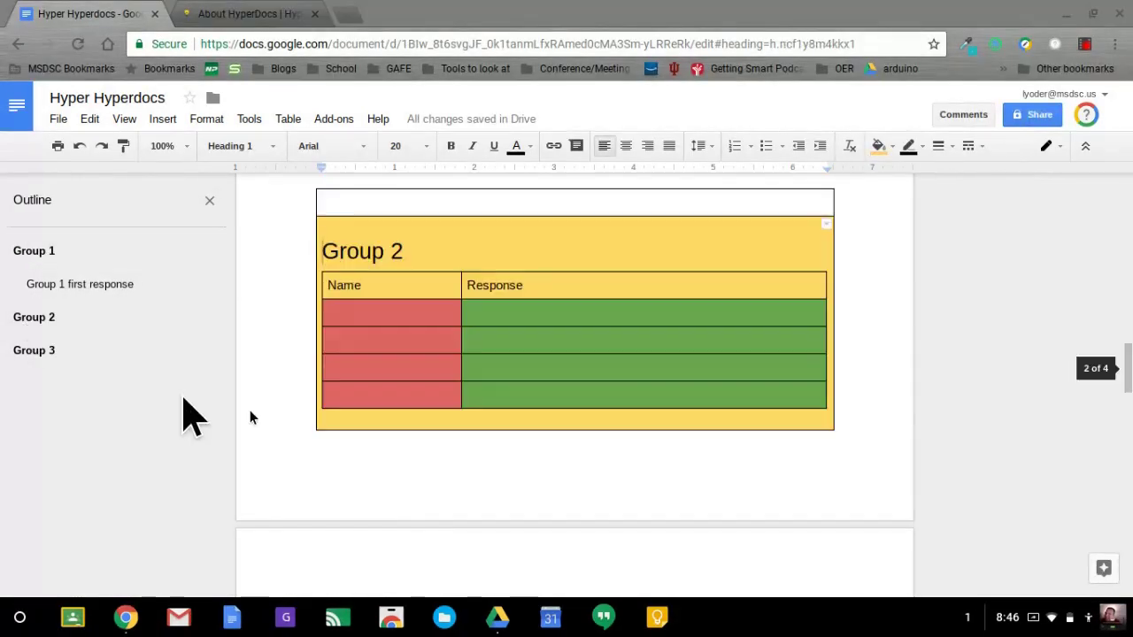
Close the Document outline panel.
scroll(318, 442, up, 10)
scroll(319, 447, down, 1)
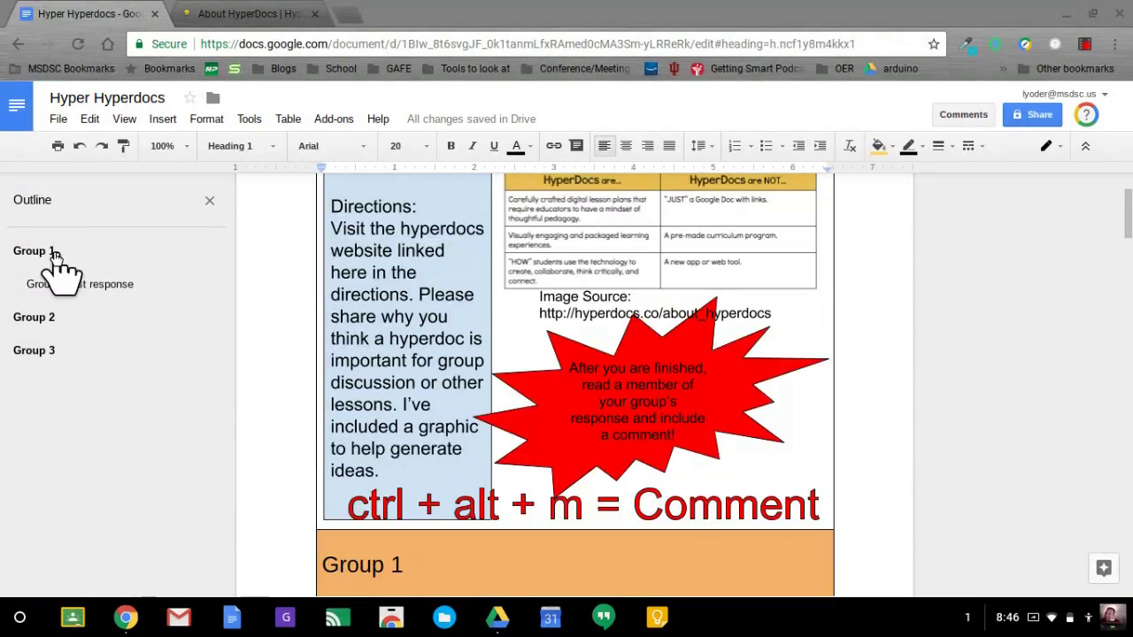
click(210, 200)
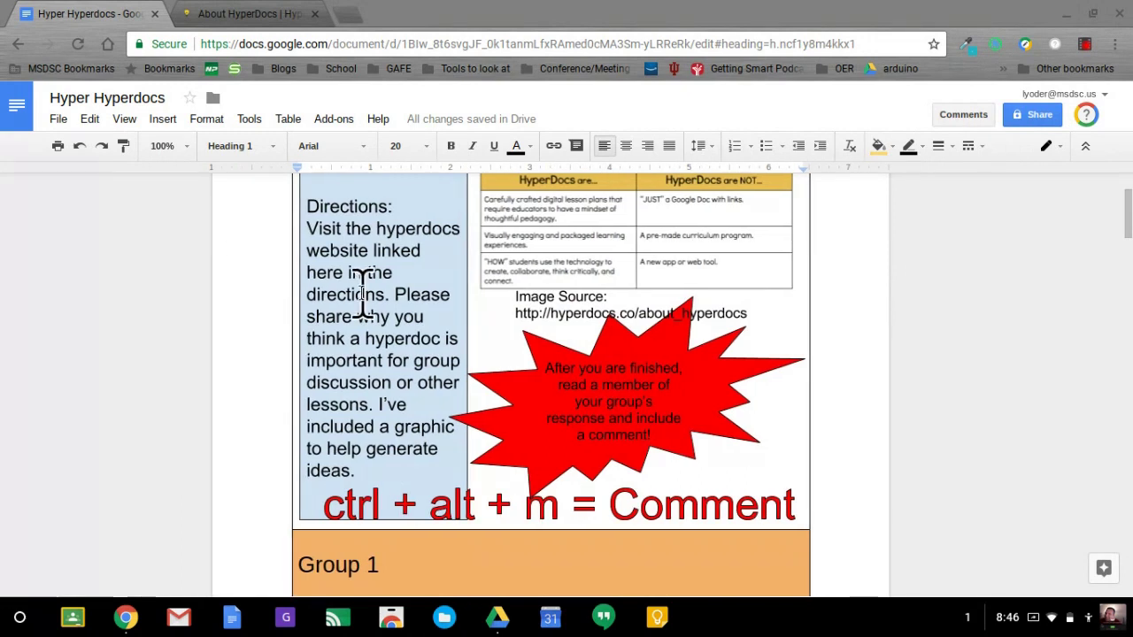
Insert a table of contents with blue links above the directions table.
scroll(363, 282, up, 2)
click(348, 261)
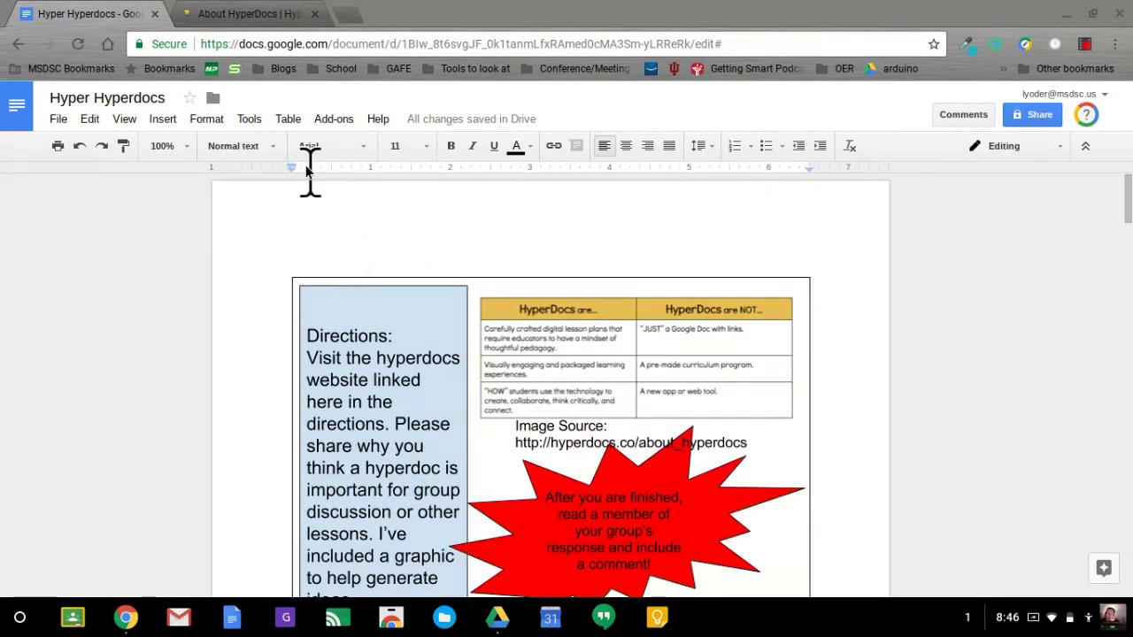
click(206, 120)
mouse_move(175, 133)
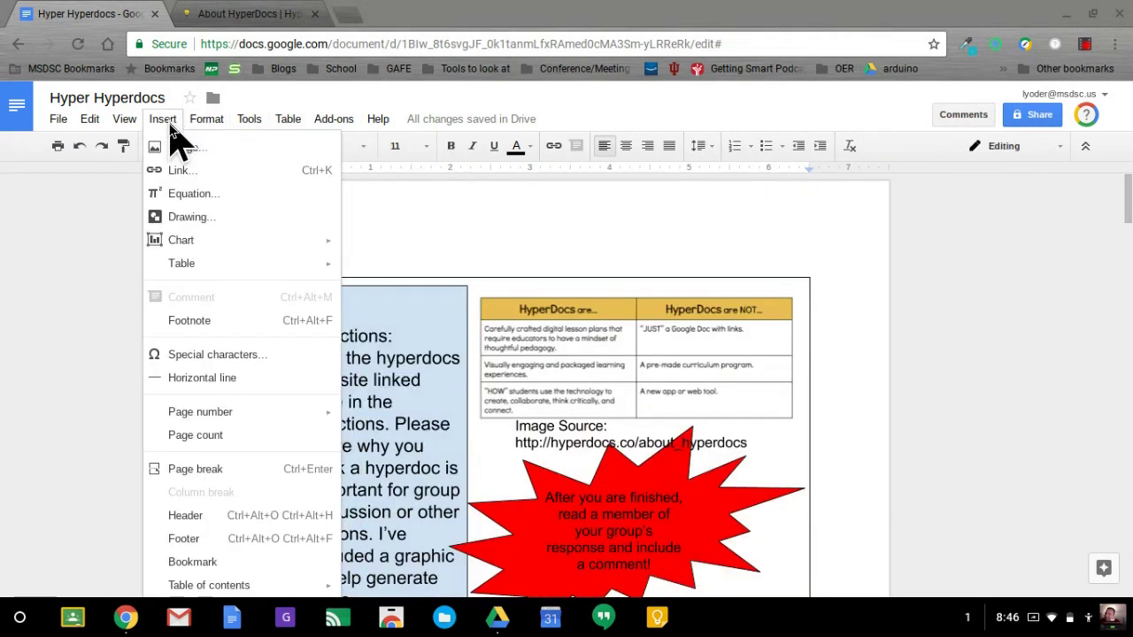
mouse_move(256, 123)
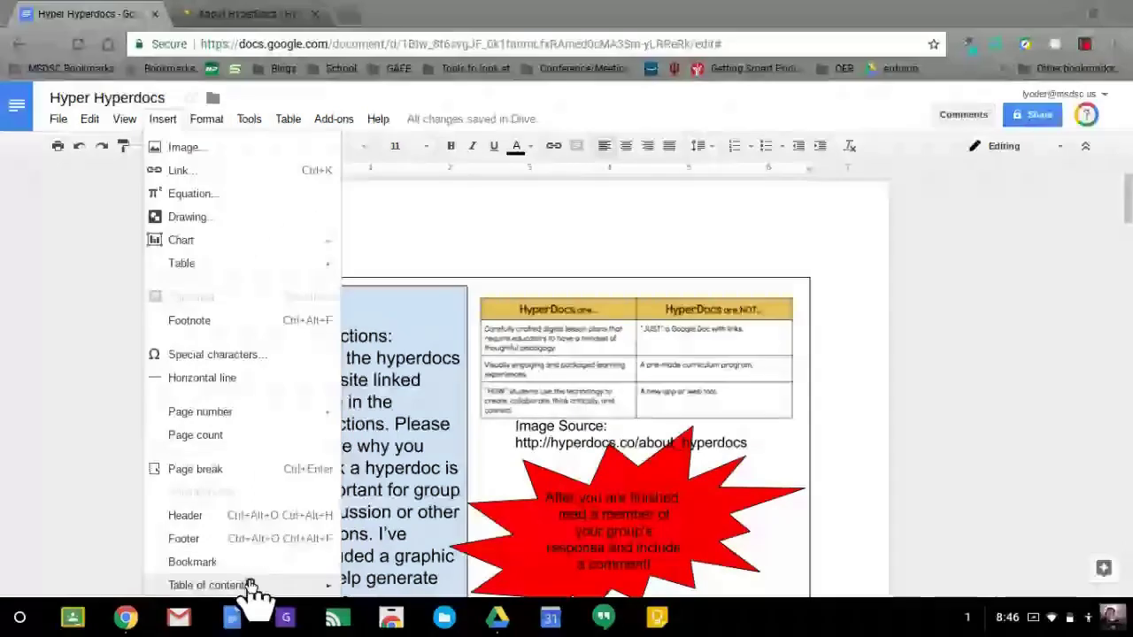
mouse_move(250, 588)
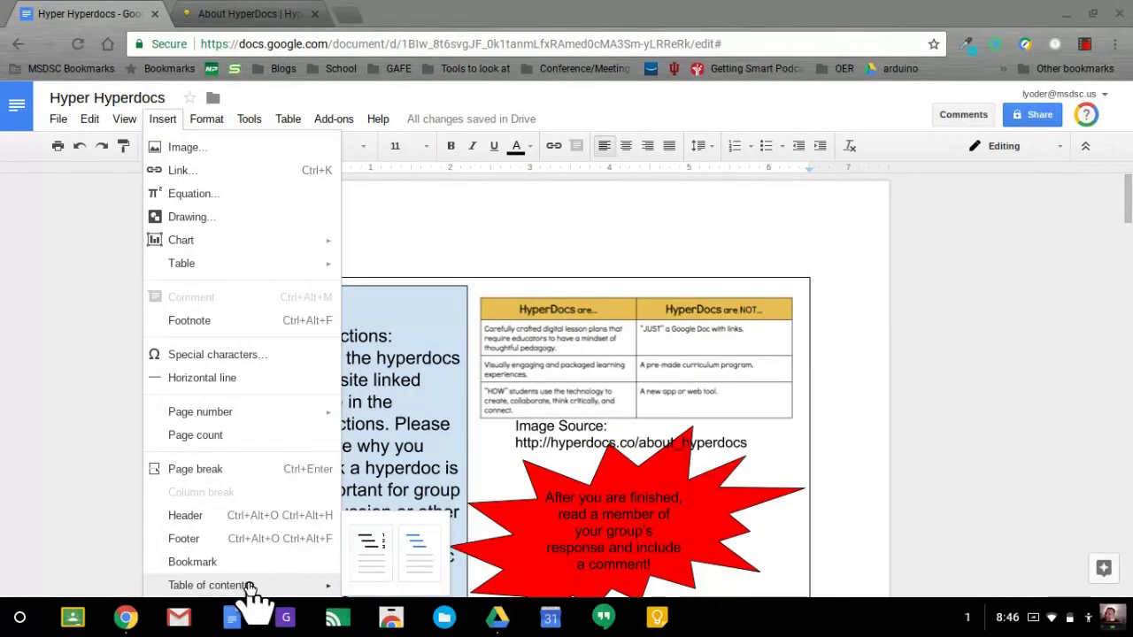
click(417, 556)
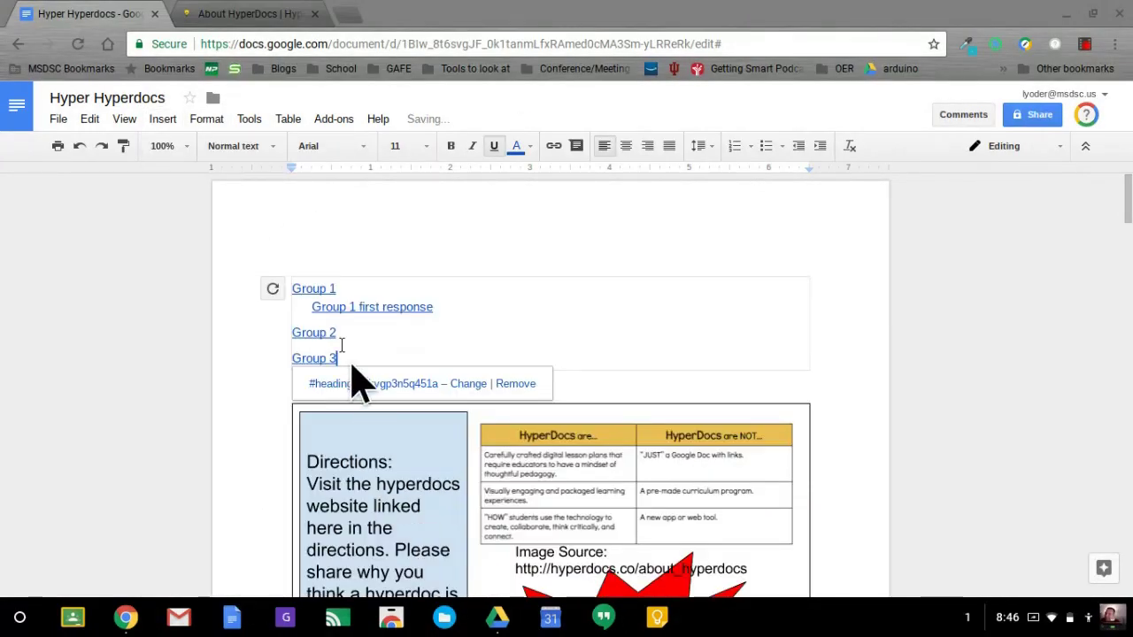
Check that the Group 1 and Group 2 table of contents entries jump to their headings.
click(317, 289)
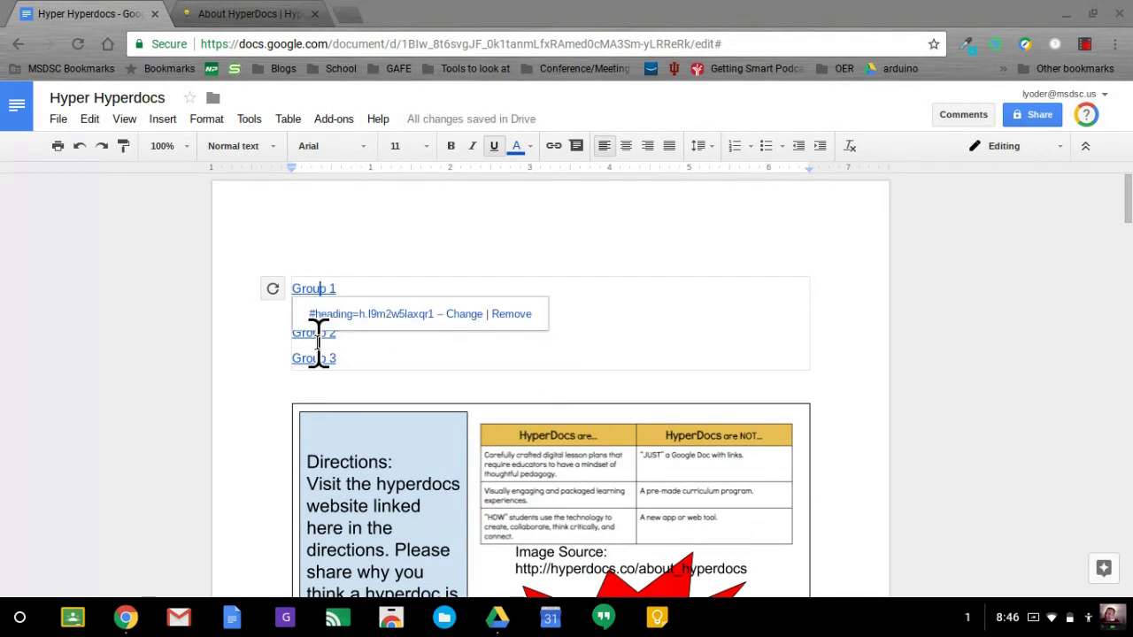
click(318, 334)
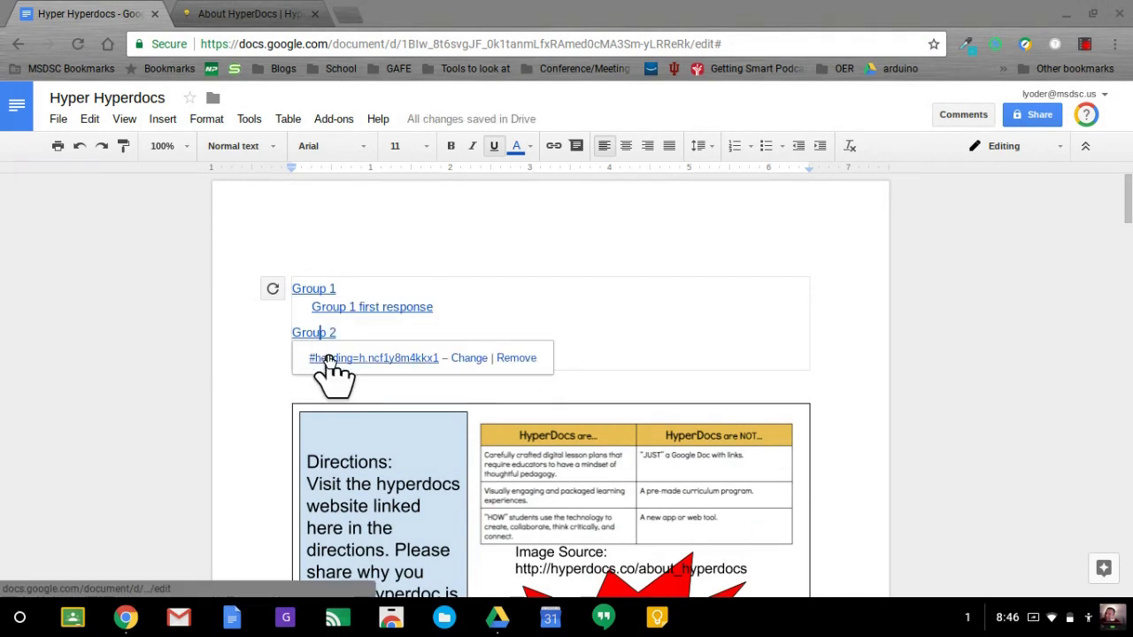
click(329, 358)
scroll(329, 354, up, 20)
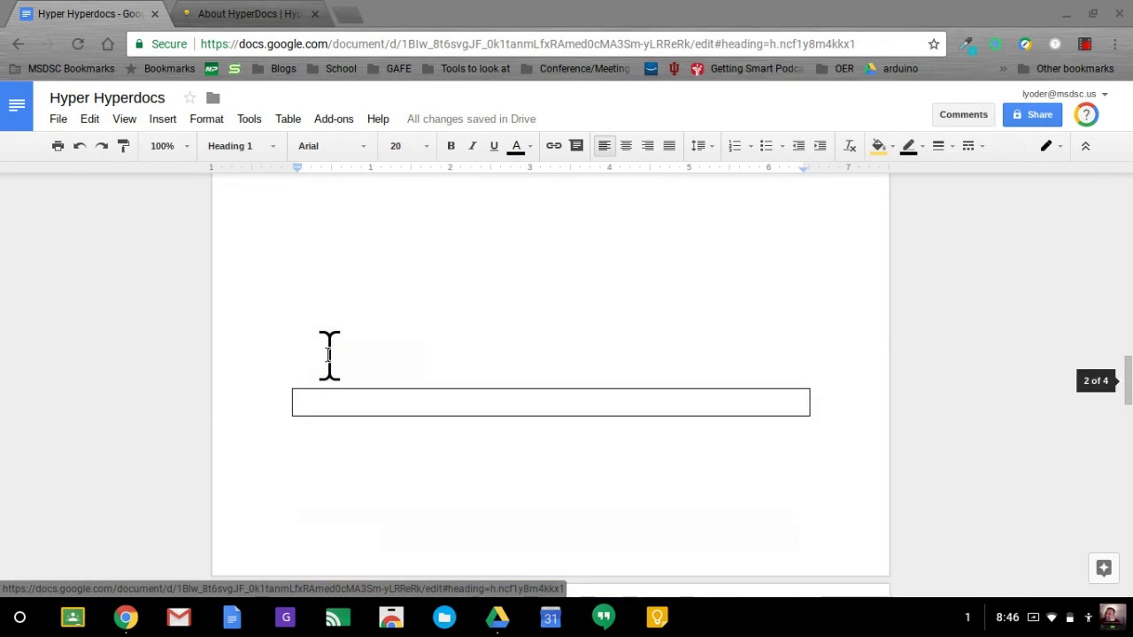
Reopen the Document outline and remove 'Group 1 first response' from it.
click(253, 120)
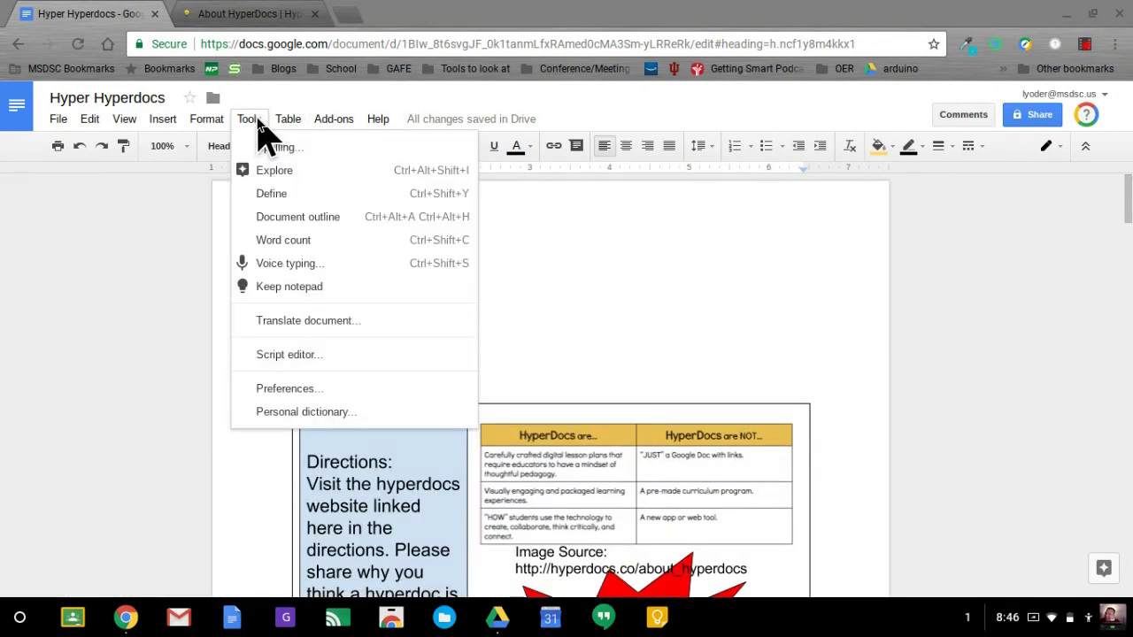
click(317, 219)
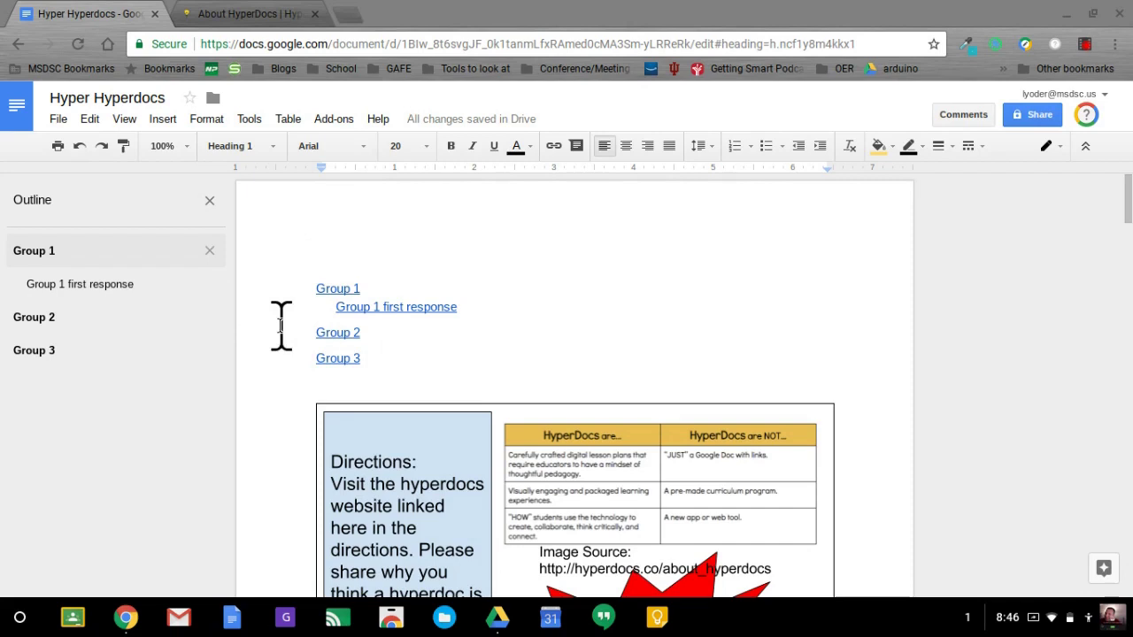
click(190, 292)
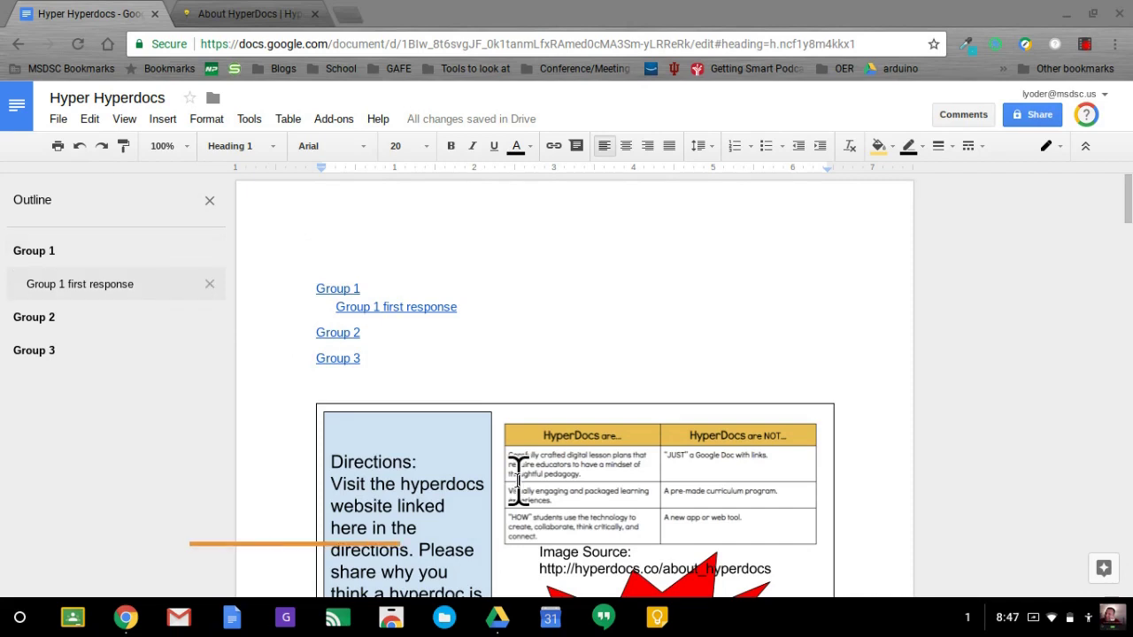
Scroll through the hyperdoc and briefly open the Insert menu to show drawings.
scroll(597, 528, down, 4)
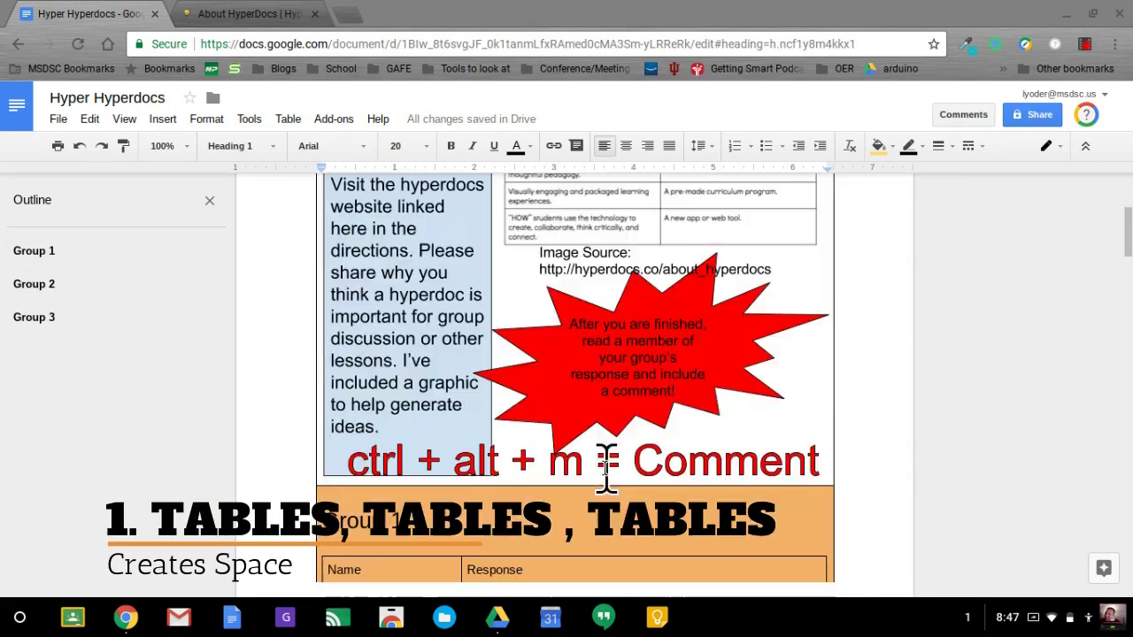
scroll(605, 466, down, 2)
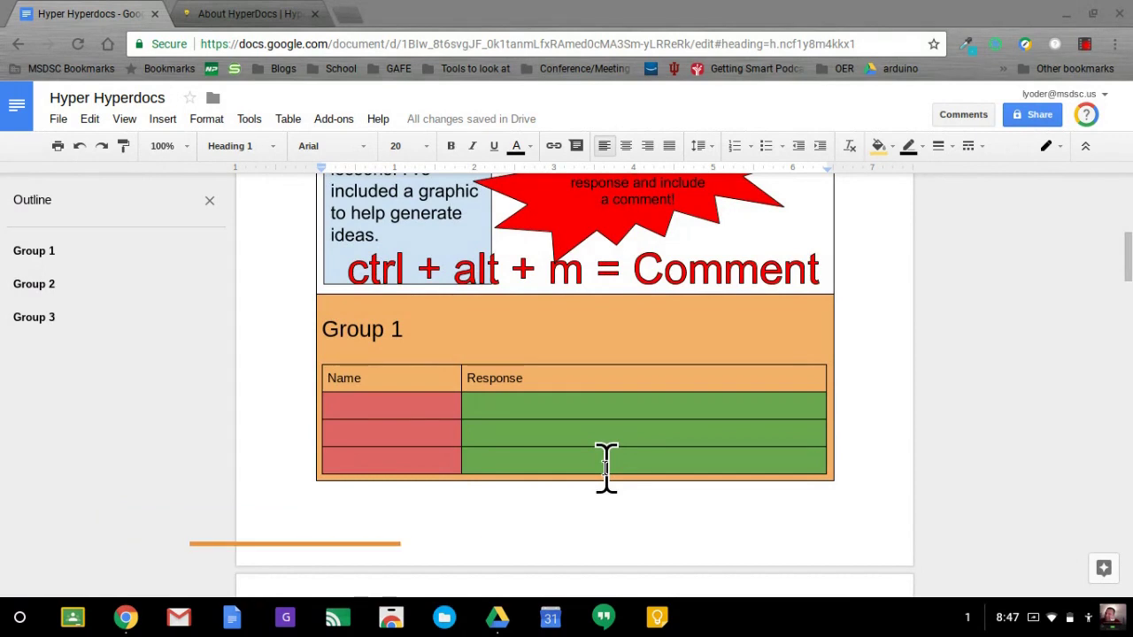
scroll(605, 466, up, 4)
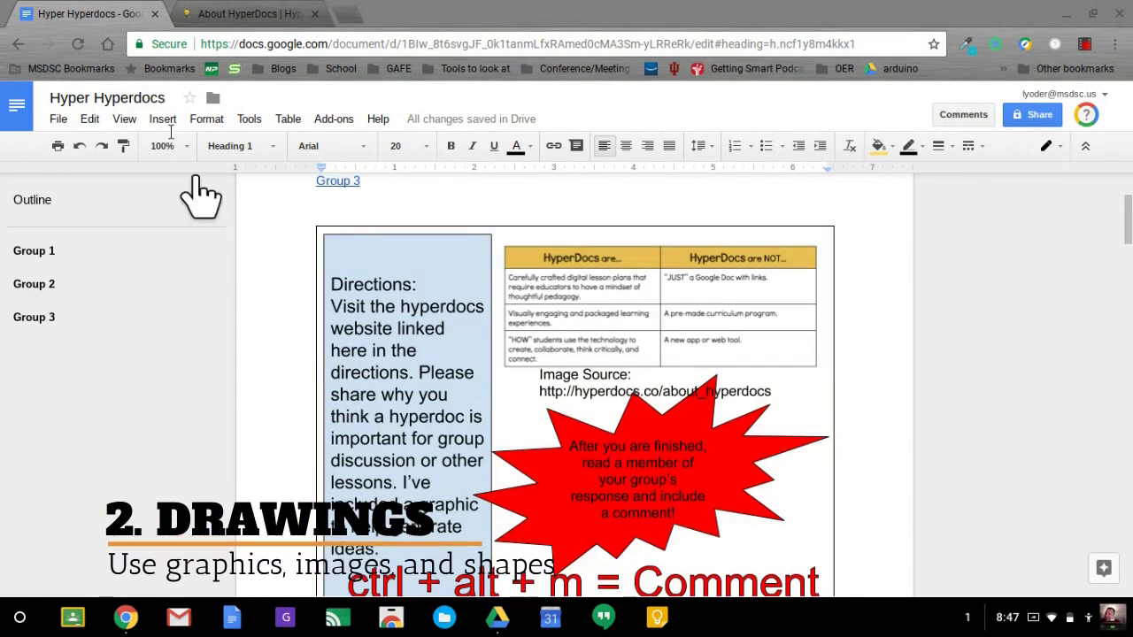
click(165, 122)
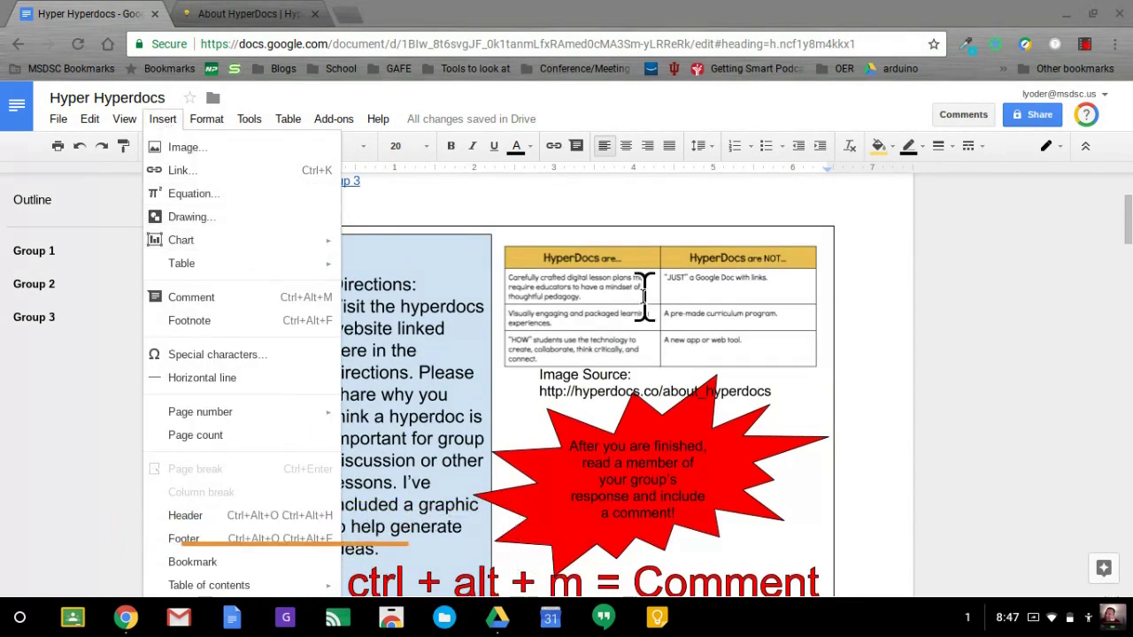
click(916, 376)
scroll(916, 376, down, 2)
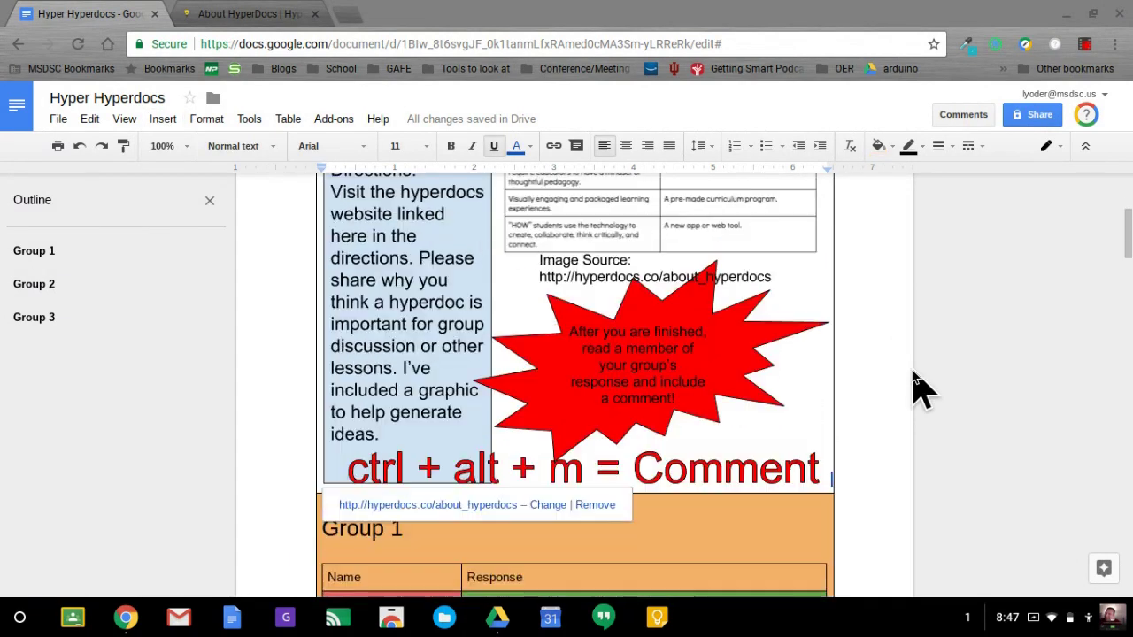
scroll(721, 368, up, 1)
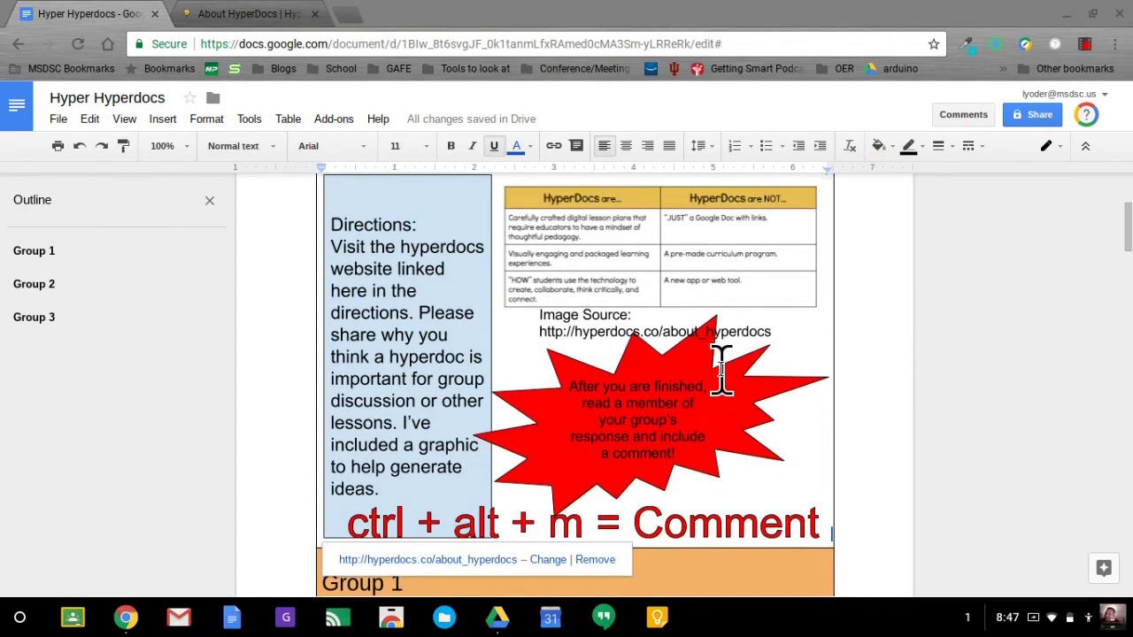
scroll(721, 367, up, 1)
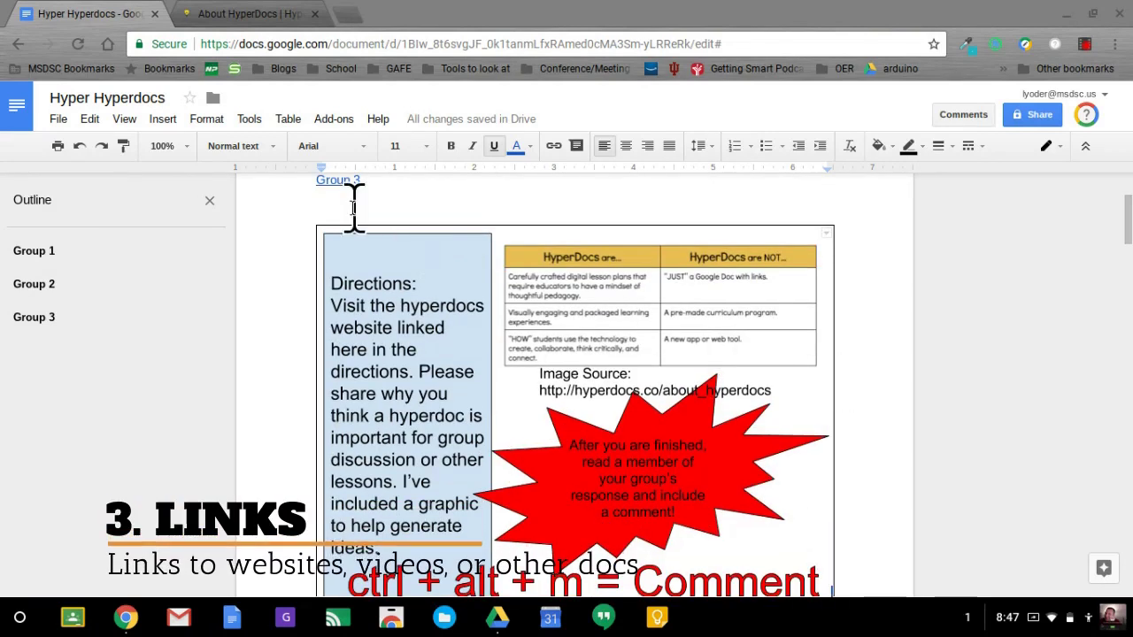
scroll(520, 292, down, 2)
scroll(640, 345, up, 5)
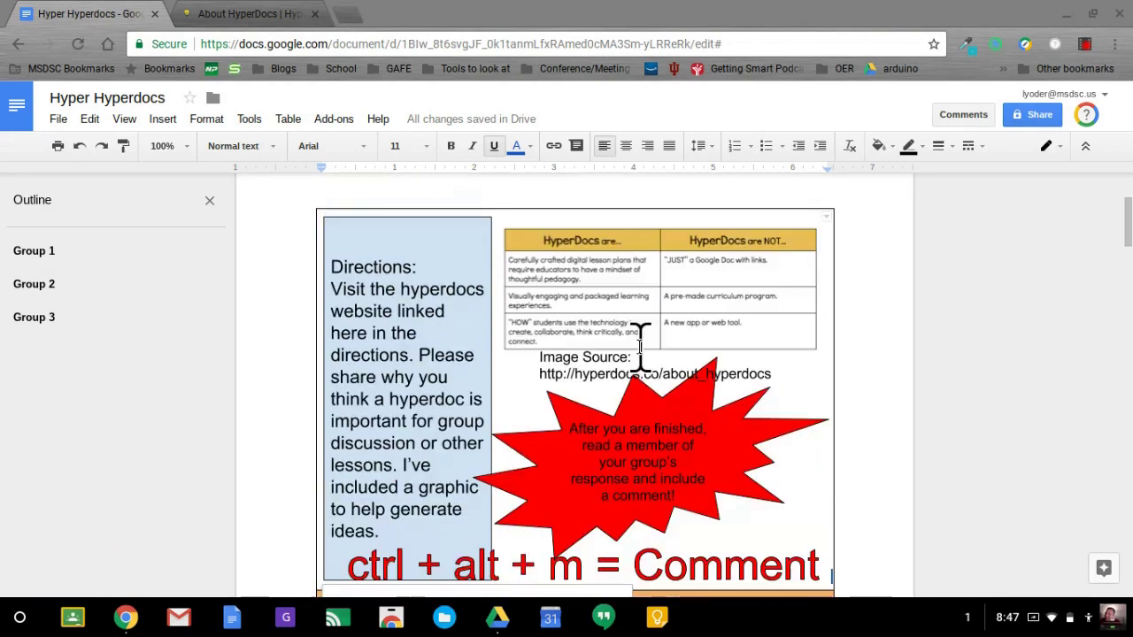
click(264, 148)
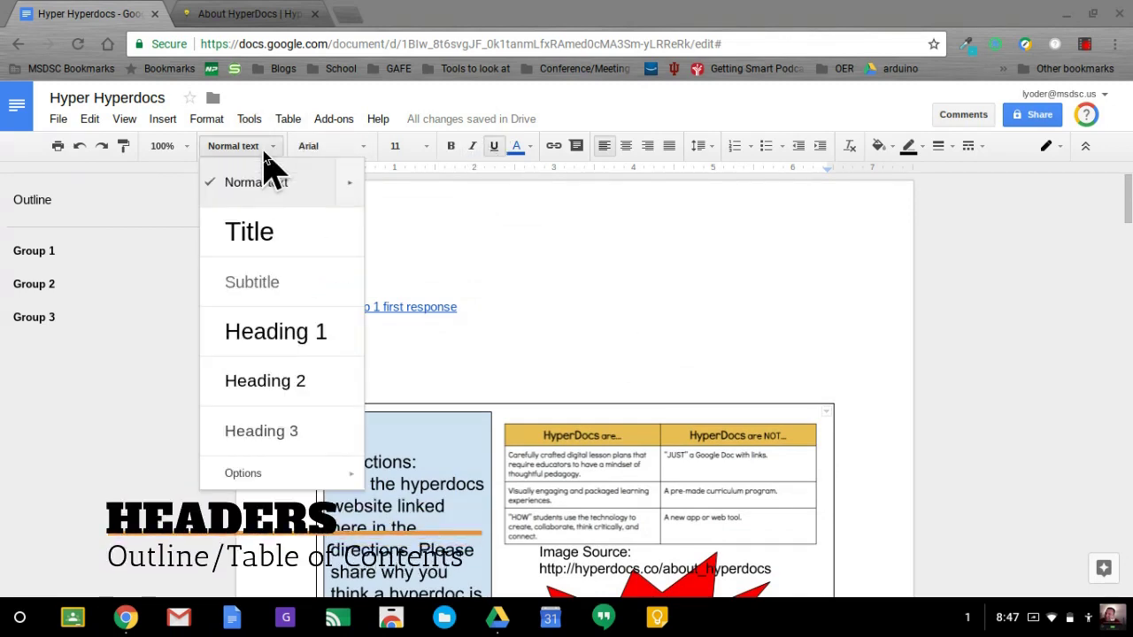
click(513, 342)
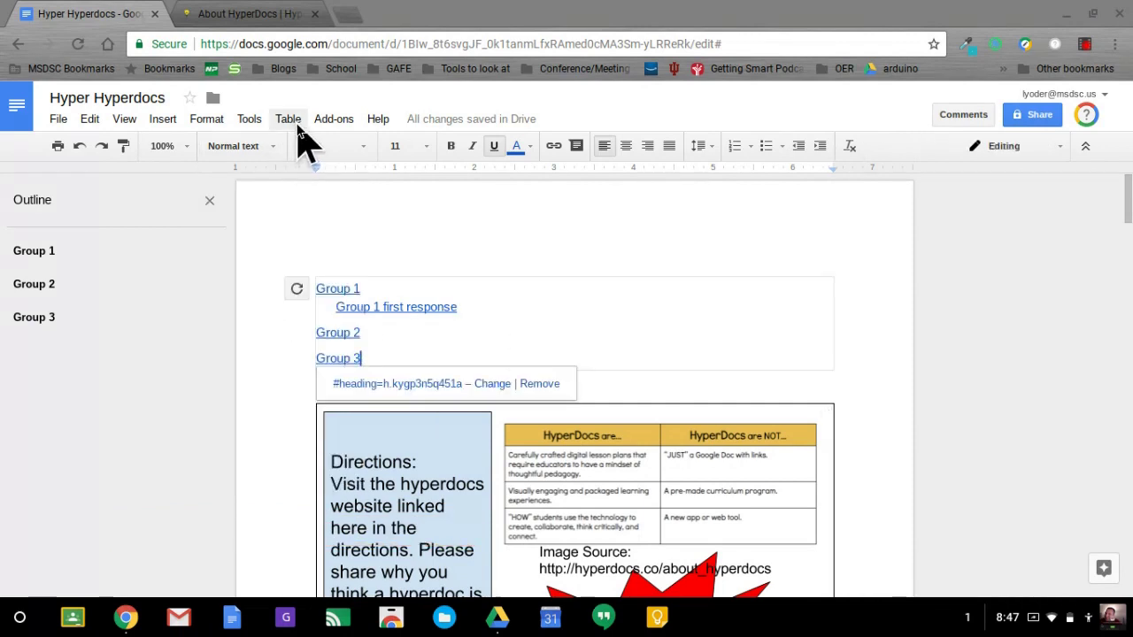
click(252, 123)
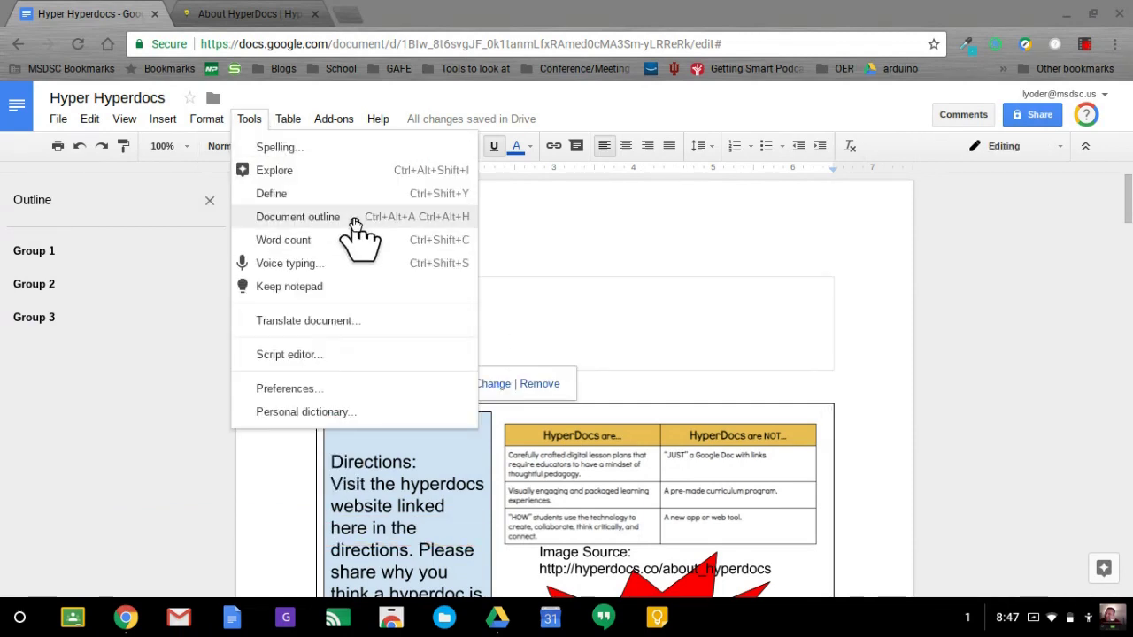
click(174, 122)
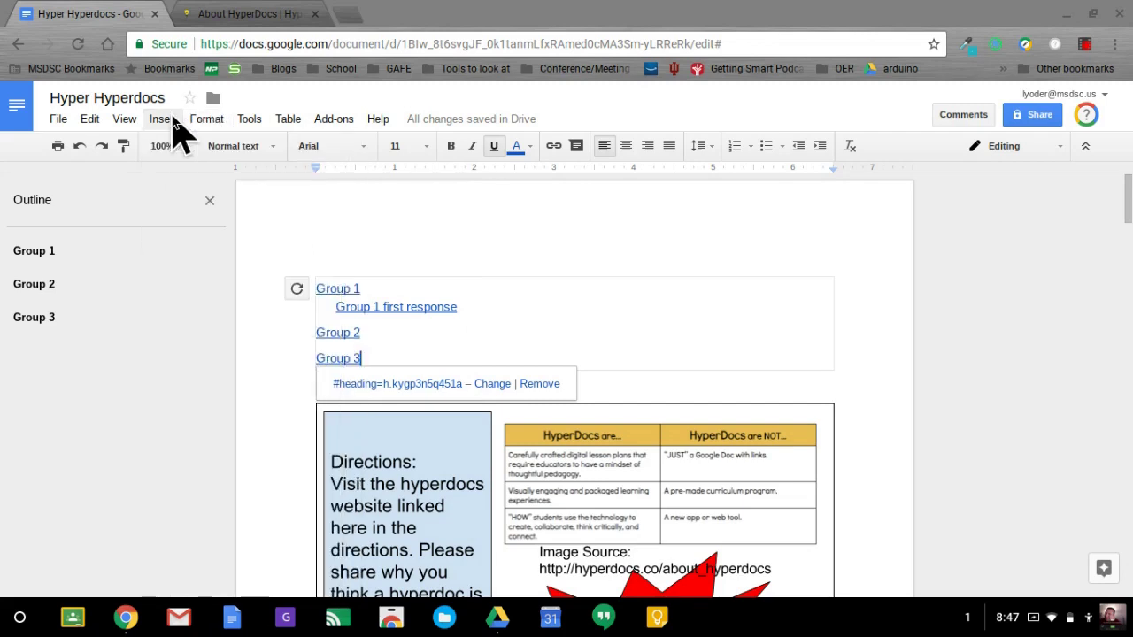
click(162, 120)
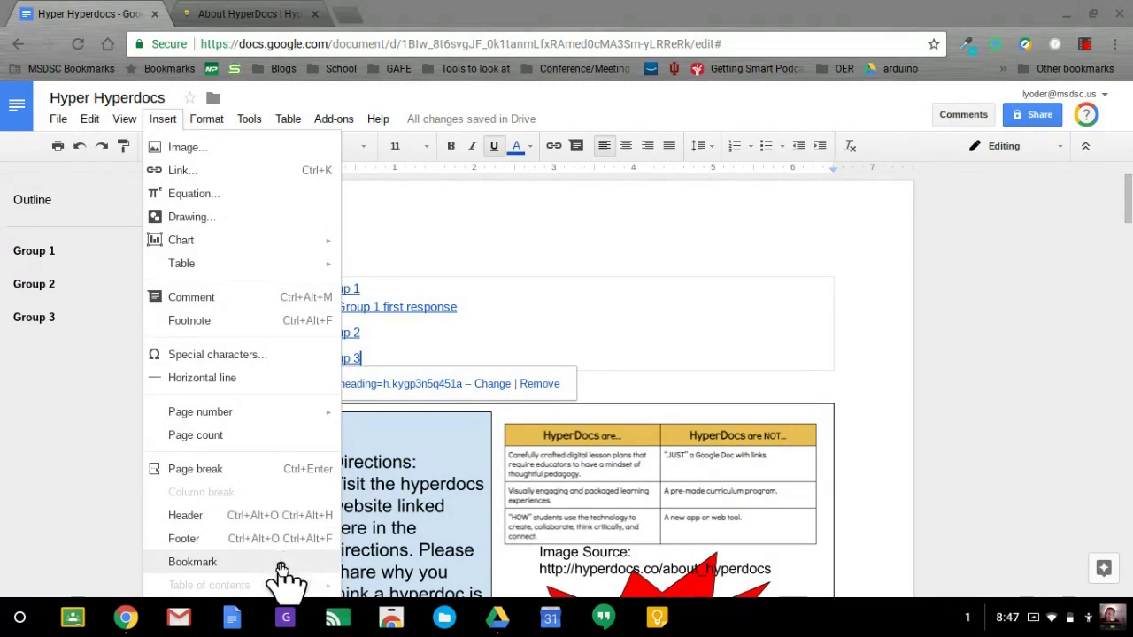
click(558, 296)
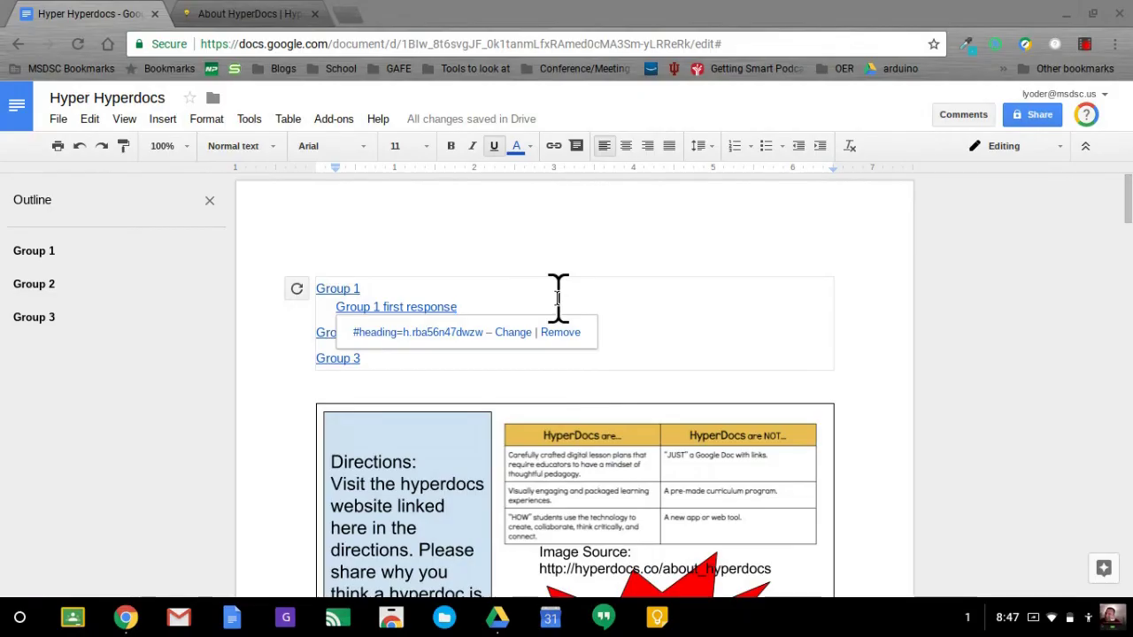